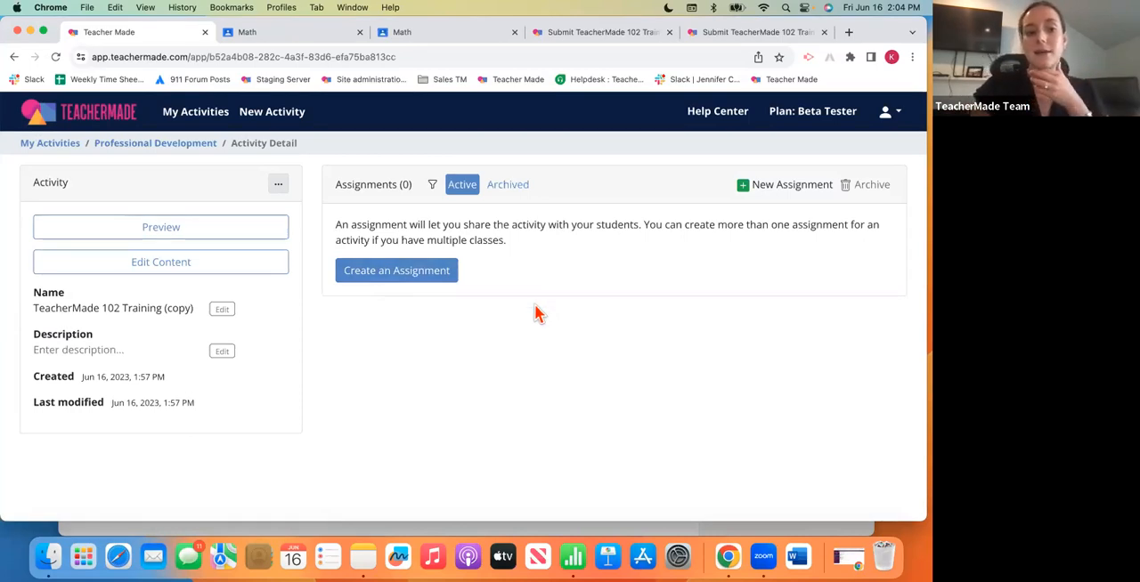
- Create an assignment from the TeacherMade 102 Training (copy) activity with Google Classroom delivery, keeping the default assignment name
left_click(418, 278)
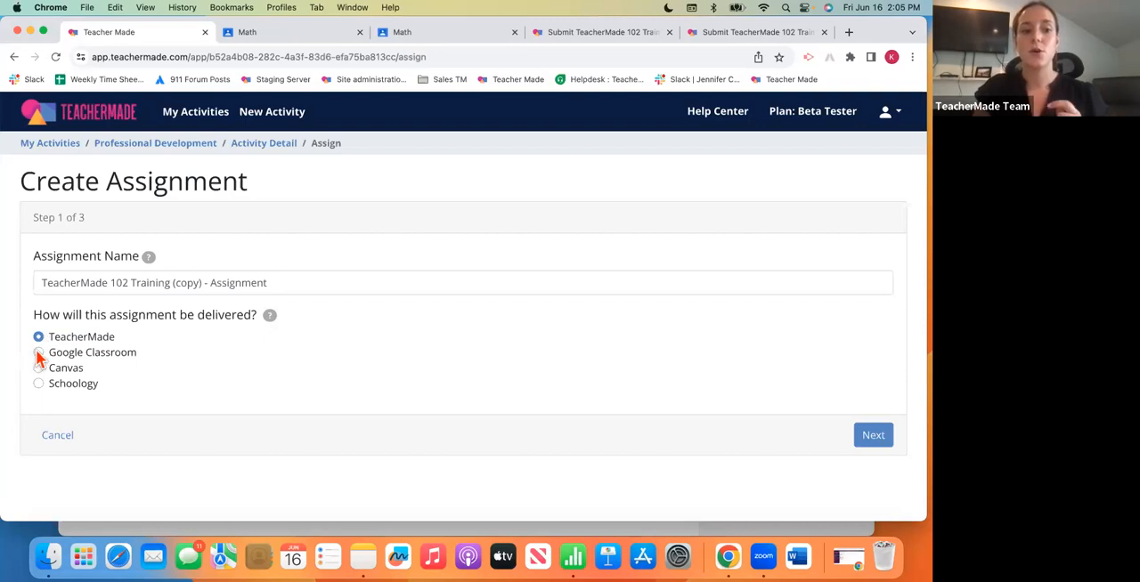
left_click(38, 354)
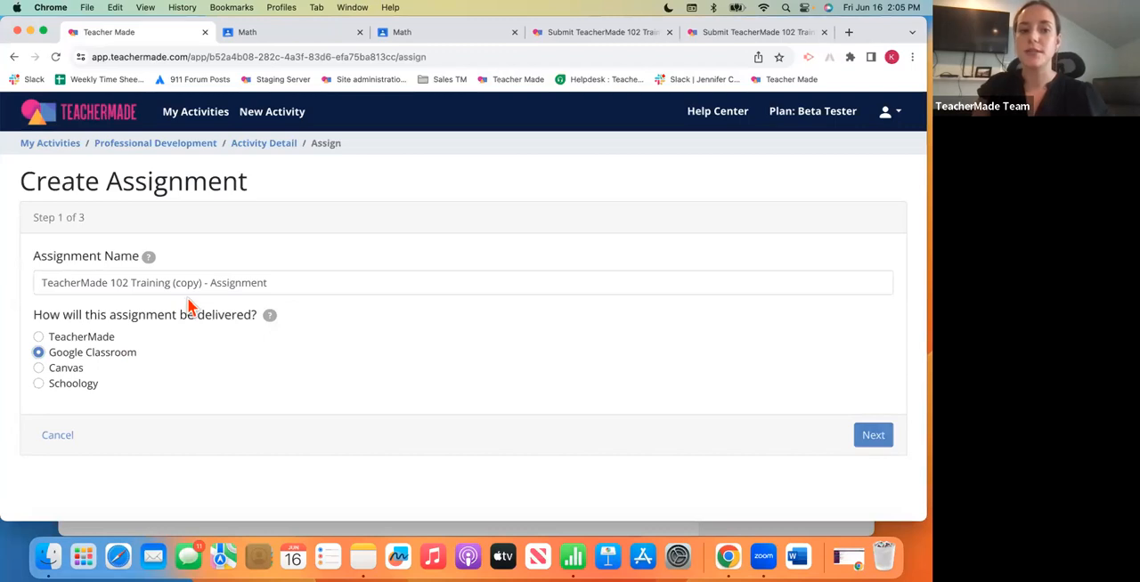
left_click_drag(268, 282, 40, 287)
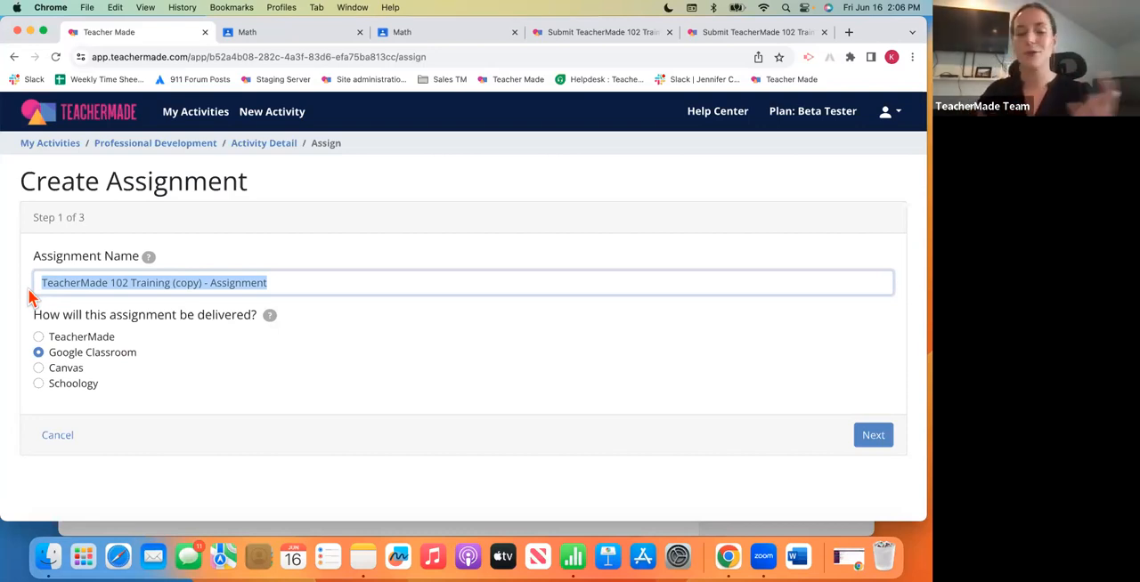
left_click(327, 339)
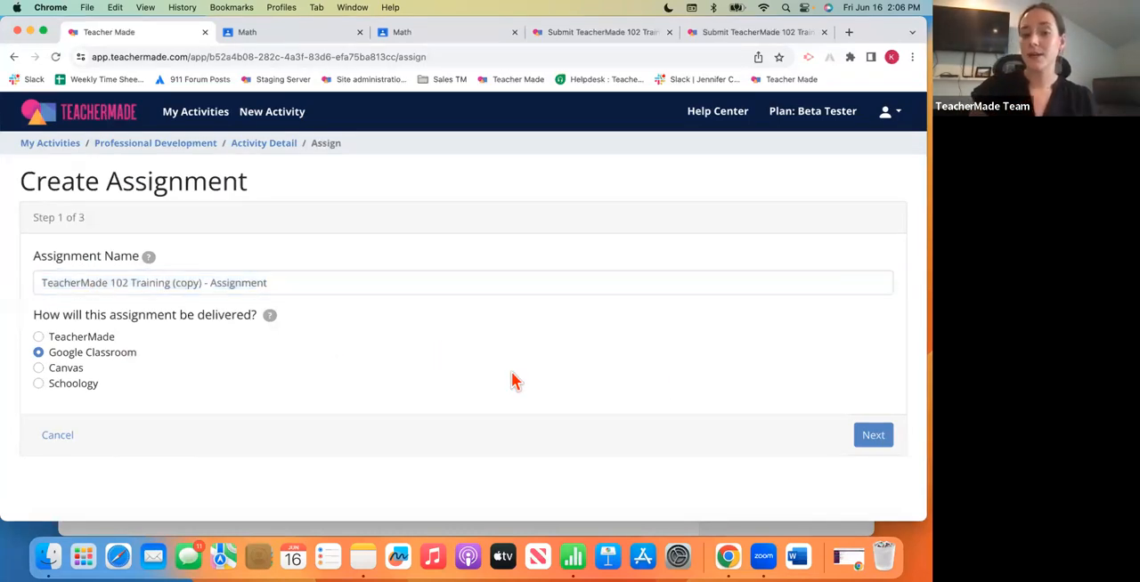
left_click(873, 436)
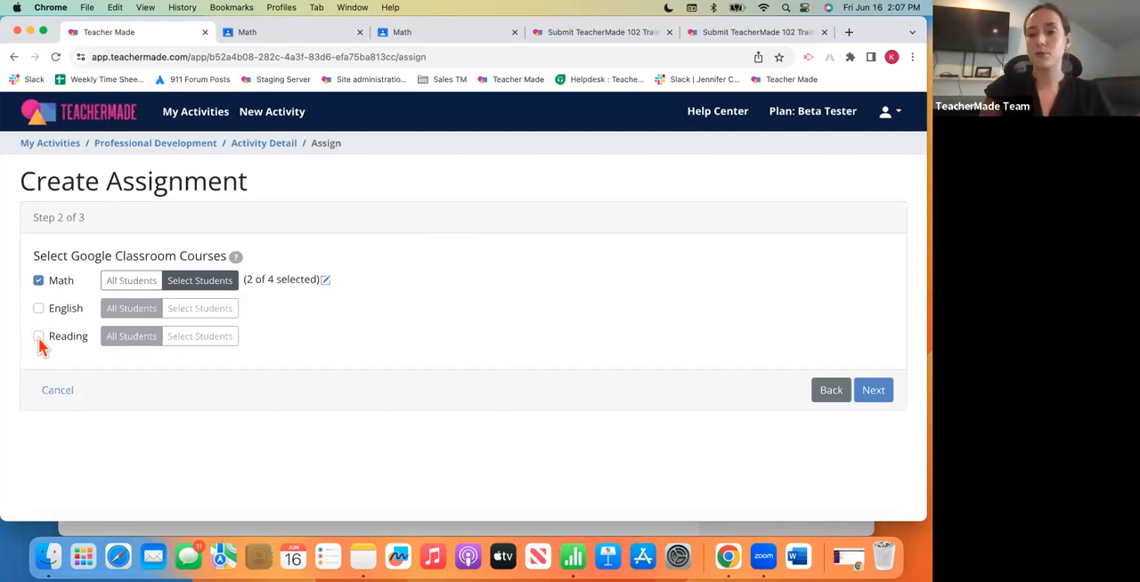
- Assign the activity to only the first two listed students of the Math course and continue to the assignment settings
left_click(132, 283)
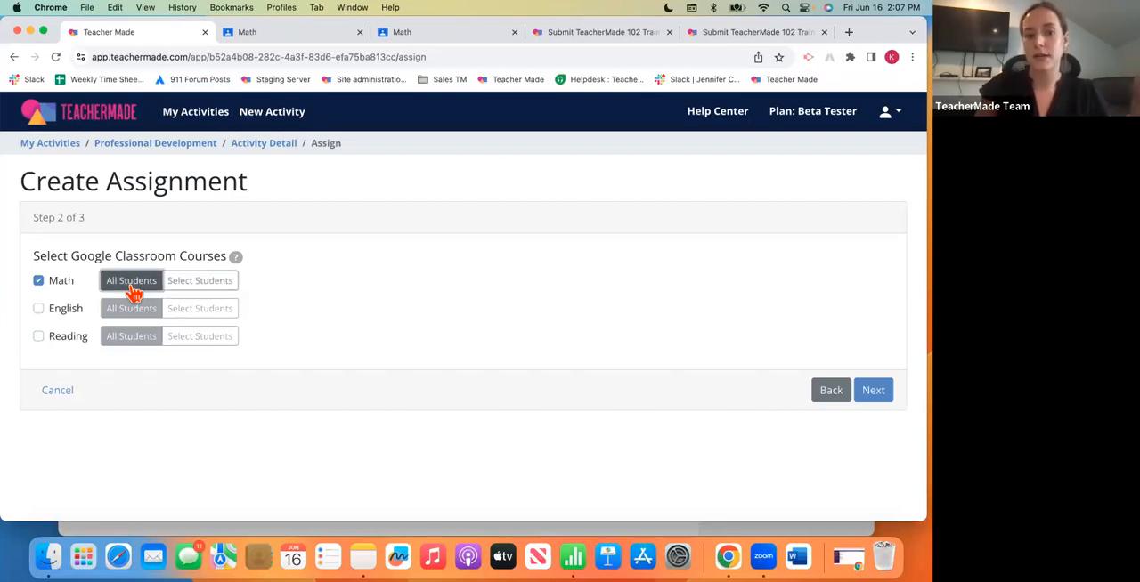
left_click(193, 294)
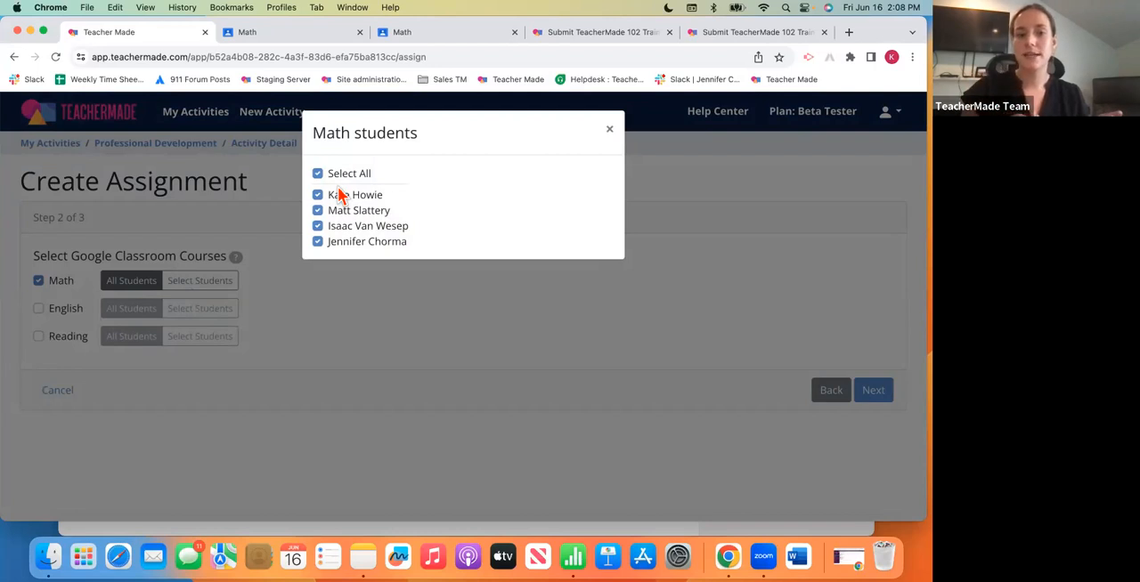
left_click(318, 227)
left_click(318, 242)
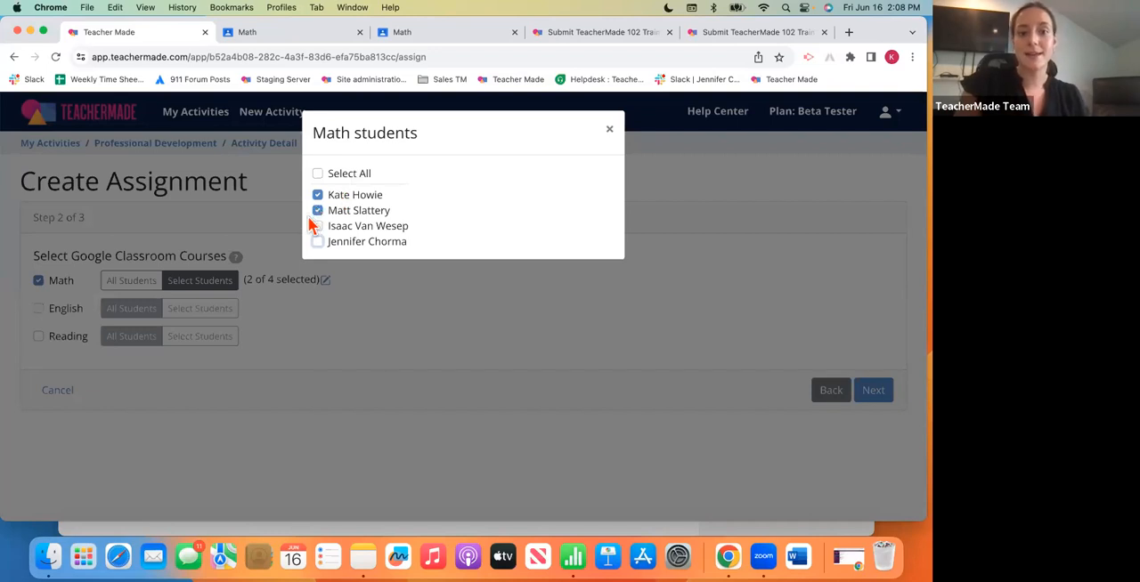
left_click(611, 134)
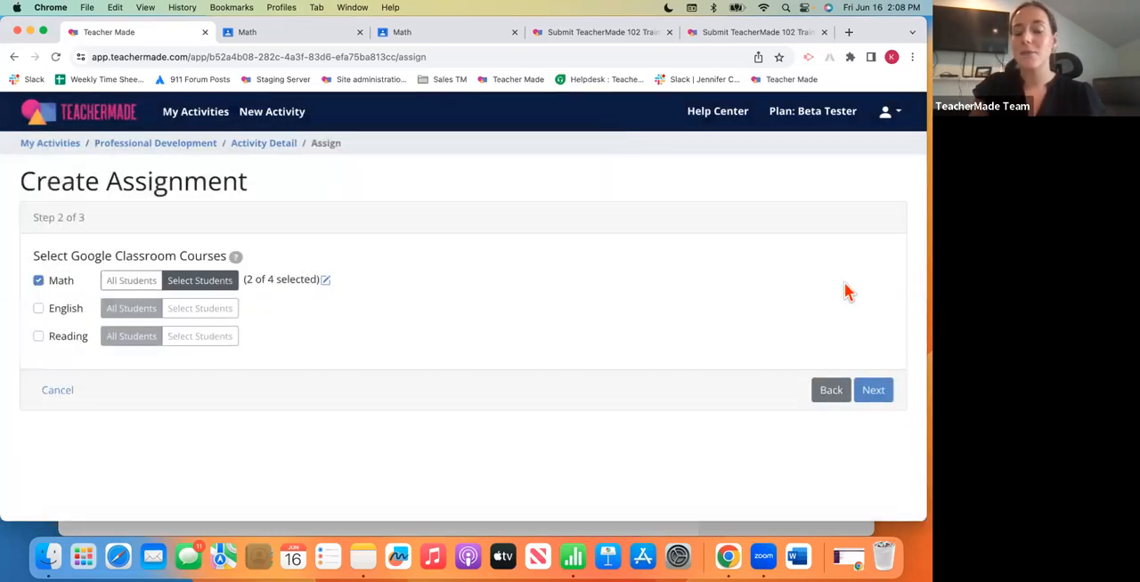
left_click(877, 394)
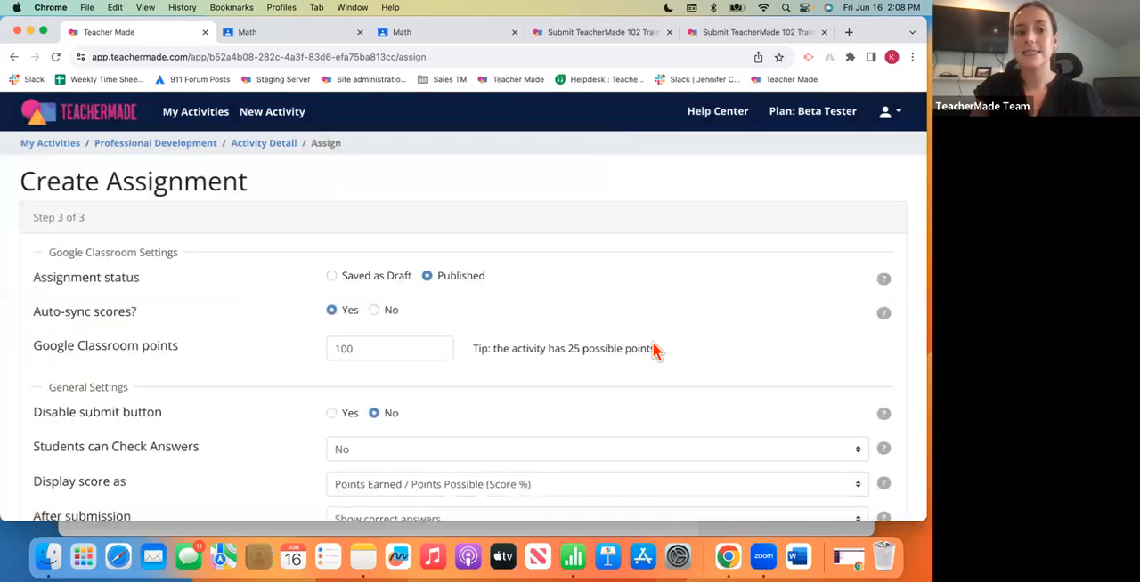
- Review the Google Classroom Settings and General Settings available for the assignment
scroll(653, 350, "down", 2)
scroll(653, 350, "up", 2)
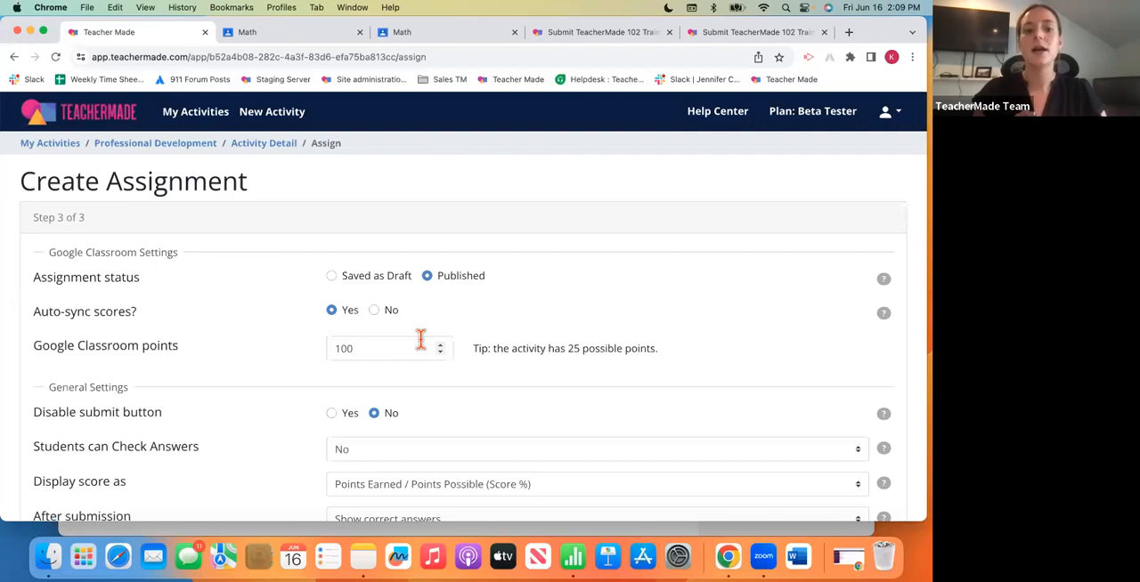
scroll(420, 340, "down", 5)
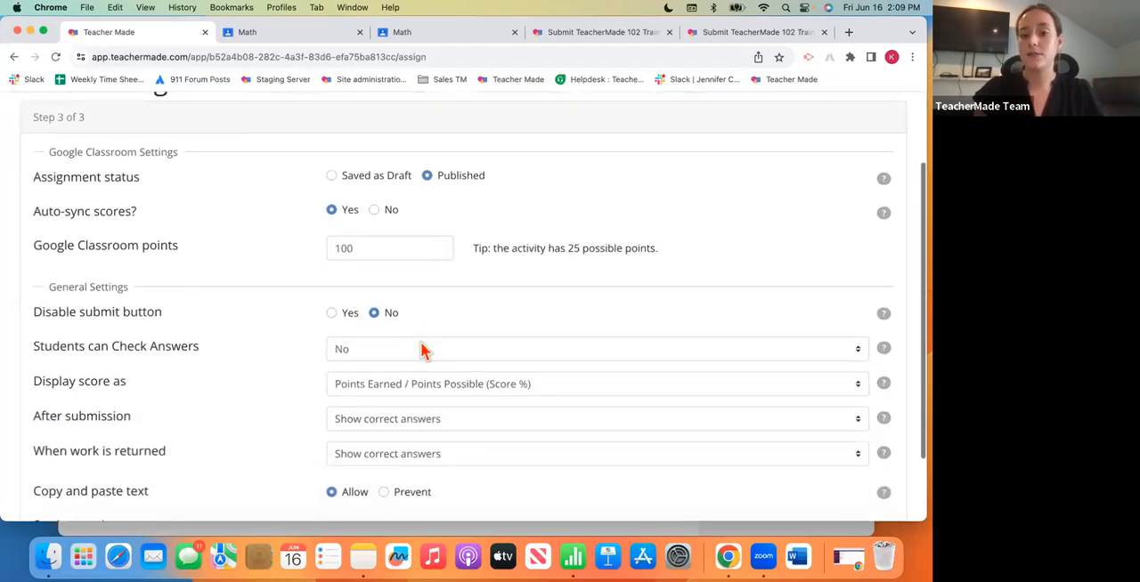
scroll(423, 350, "up", 3)
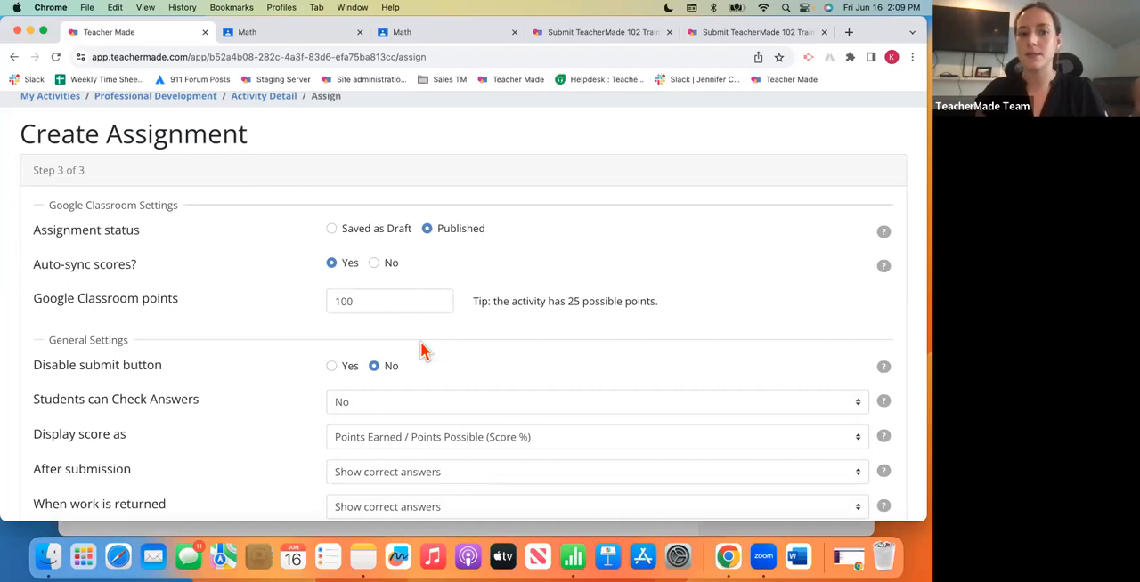
scroll(456, 374, "down", 6)
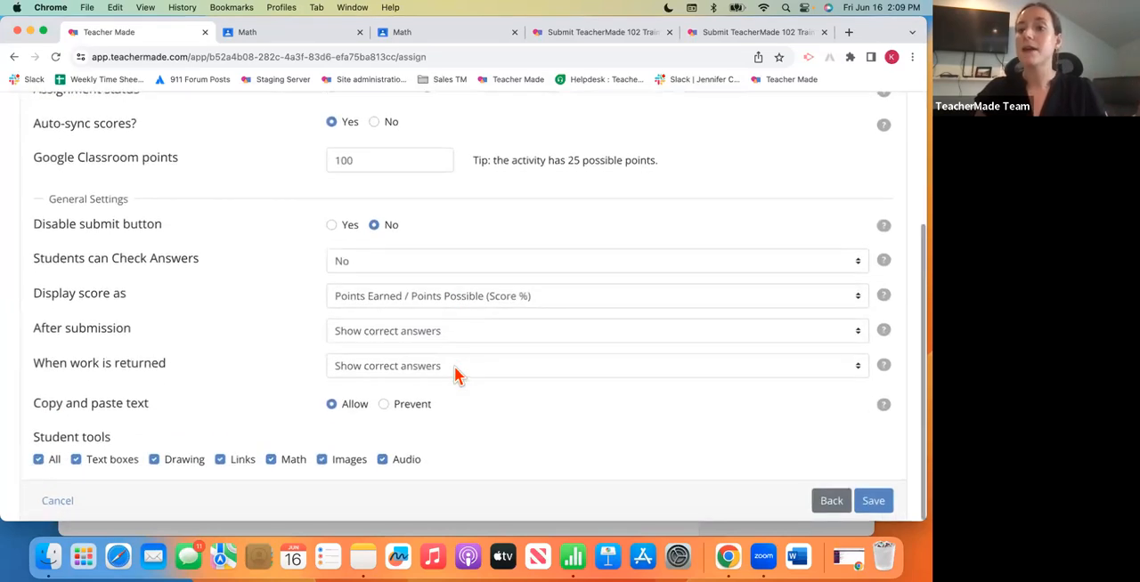
scroll(456, 374, "up", 7)
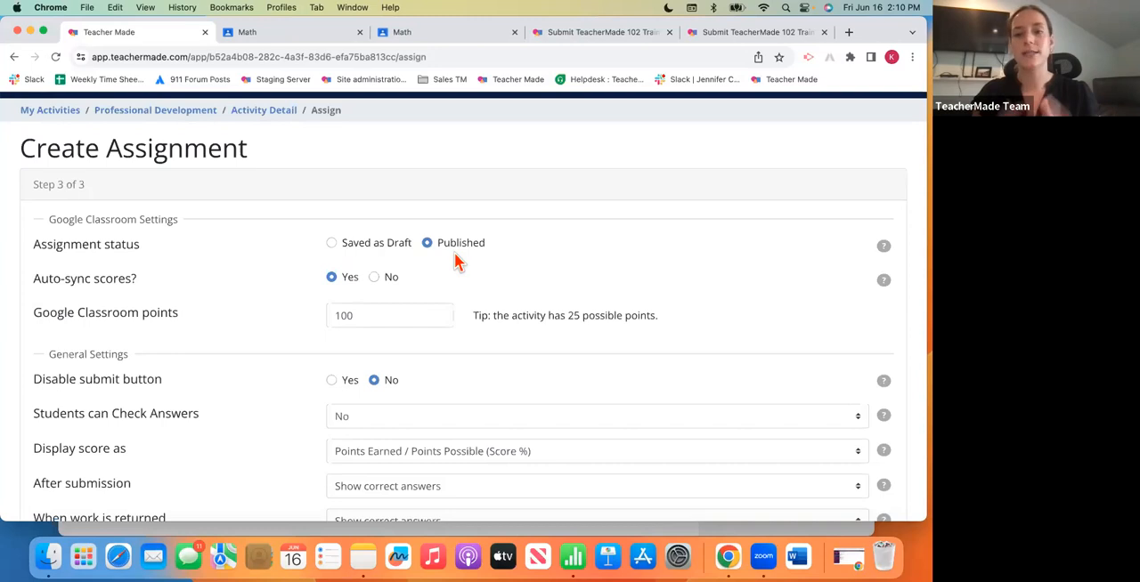
- Try the Saved as Draft status and disabled score auto-sync, restoring each to Published and Yes
left_click(332, 245)
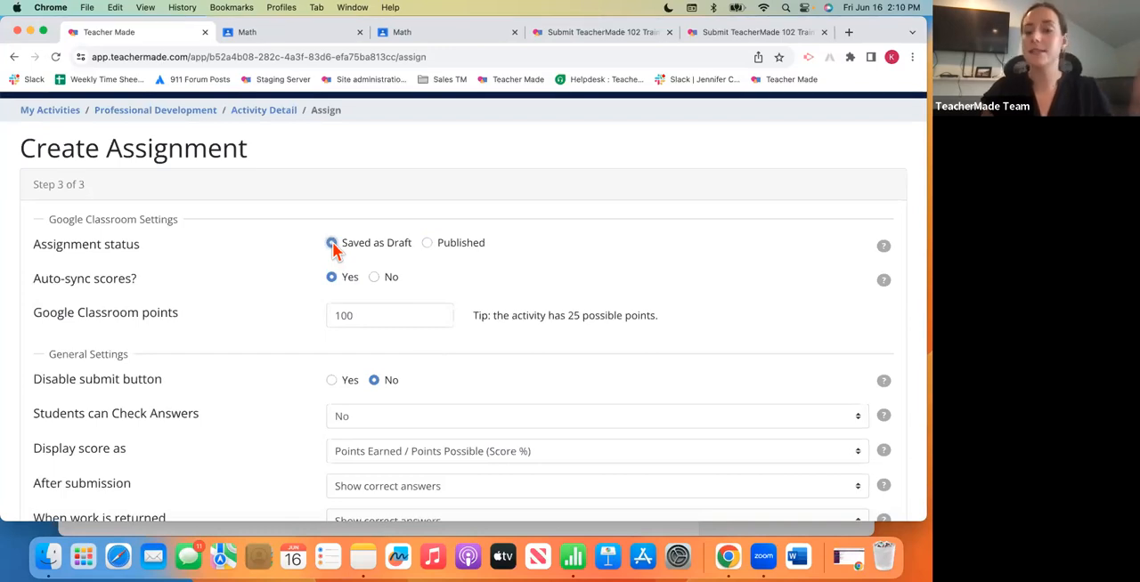
left_click(331, 243)
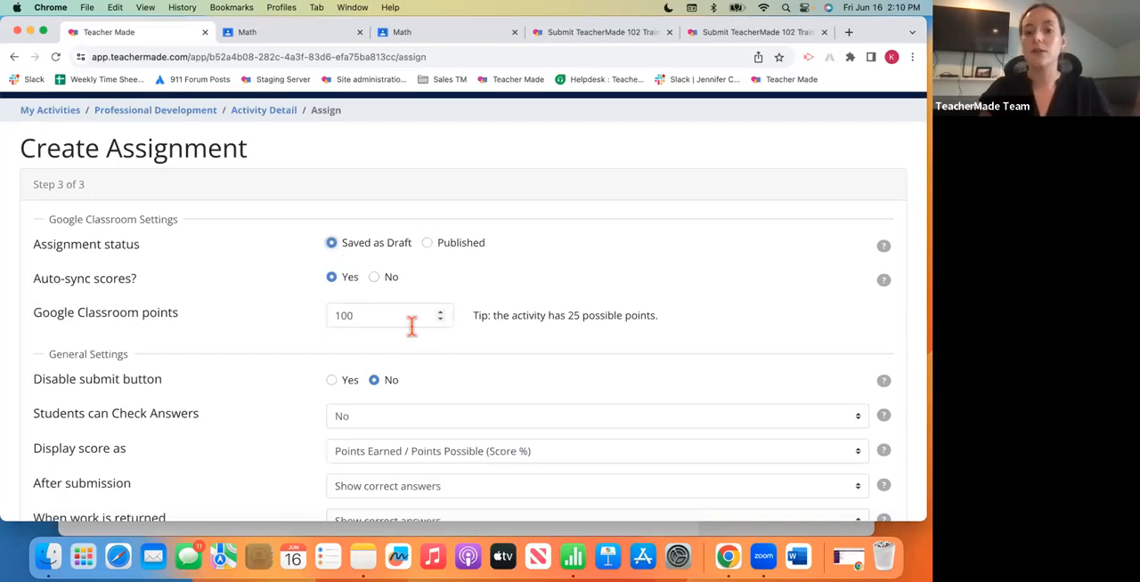
scroll(409, 326, "down", 2)
scroll(412, 326, "up", 2)
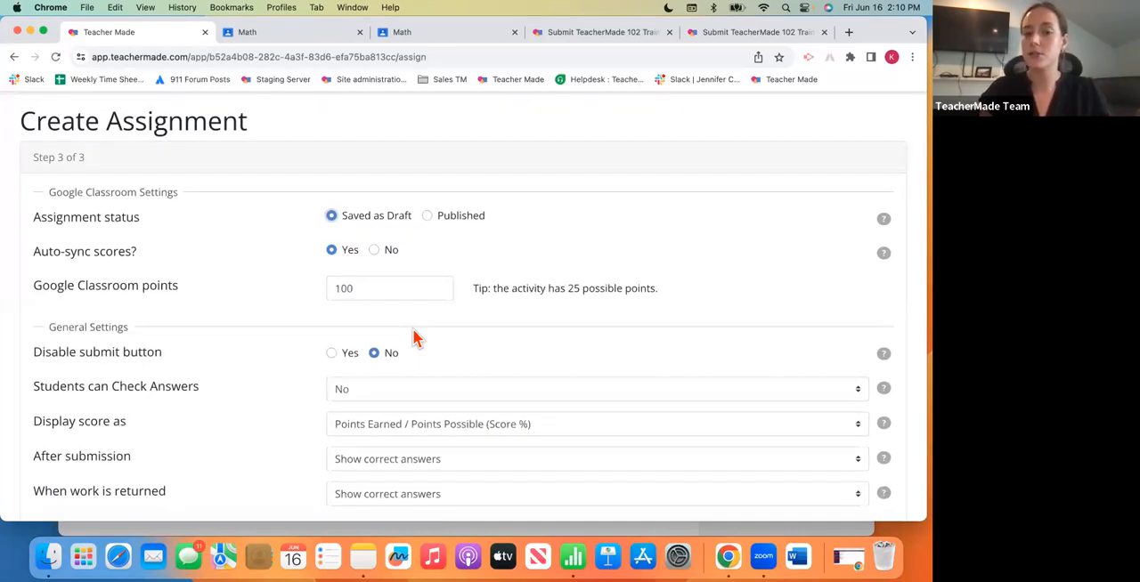
left_click(427, 219)
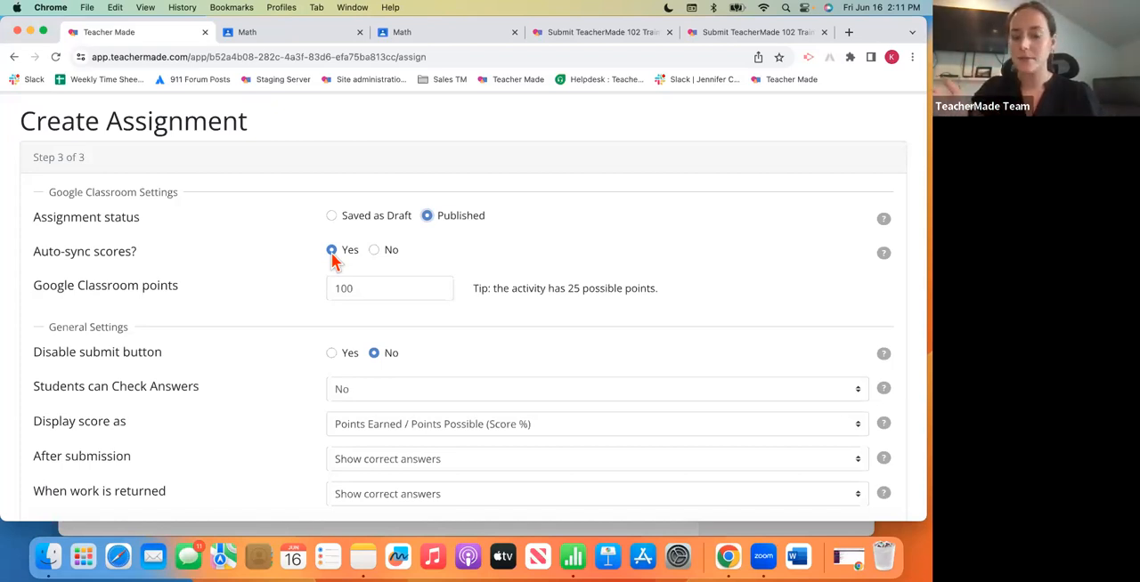
left_click(373, 251)
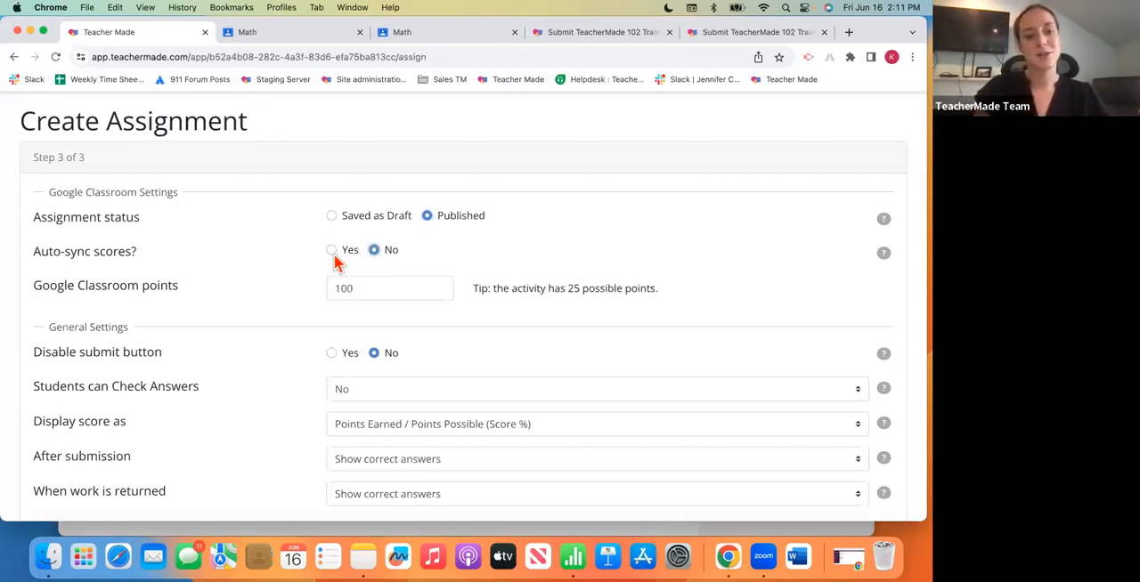
left_click(330, 252)
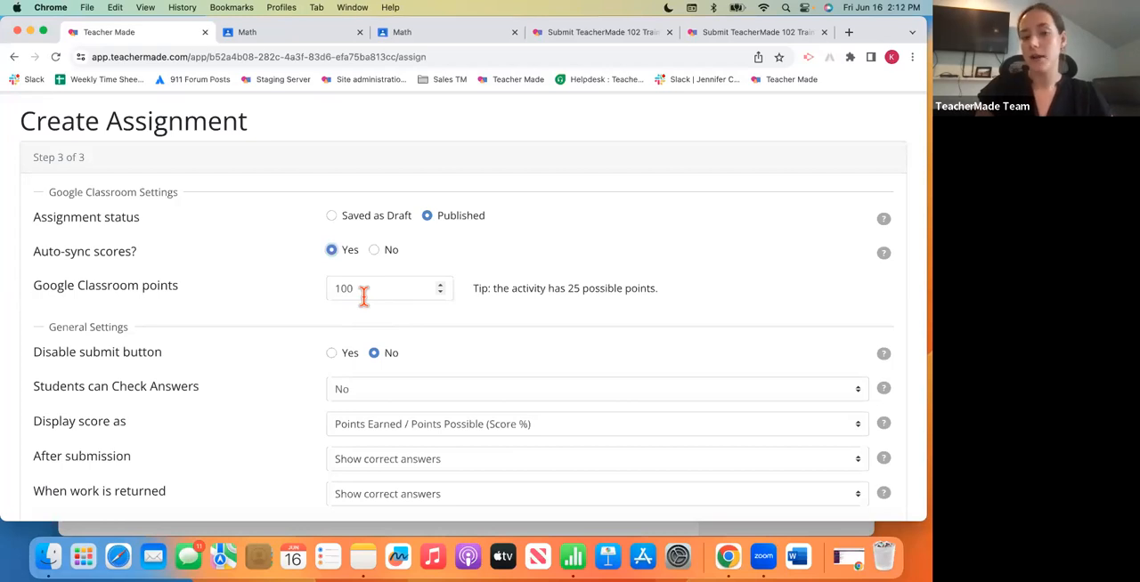
- Allow students to check their answers 2 x in the assignment's general settings
scroll(371, 332, "down", 2)
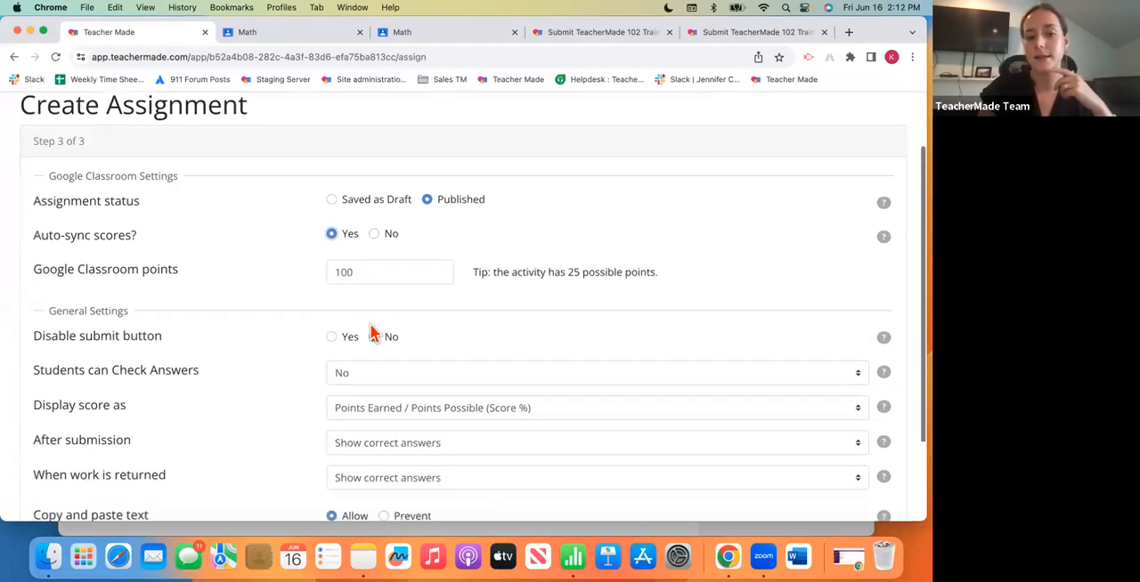
scroll(372, 331, "down", 1)
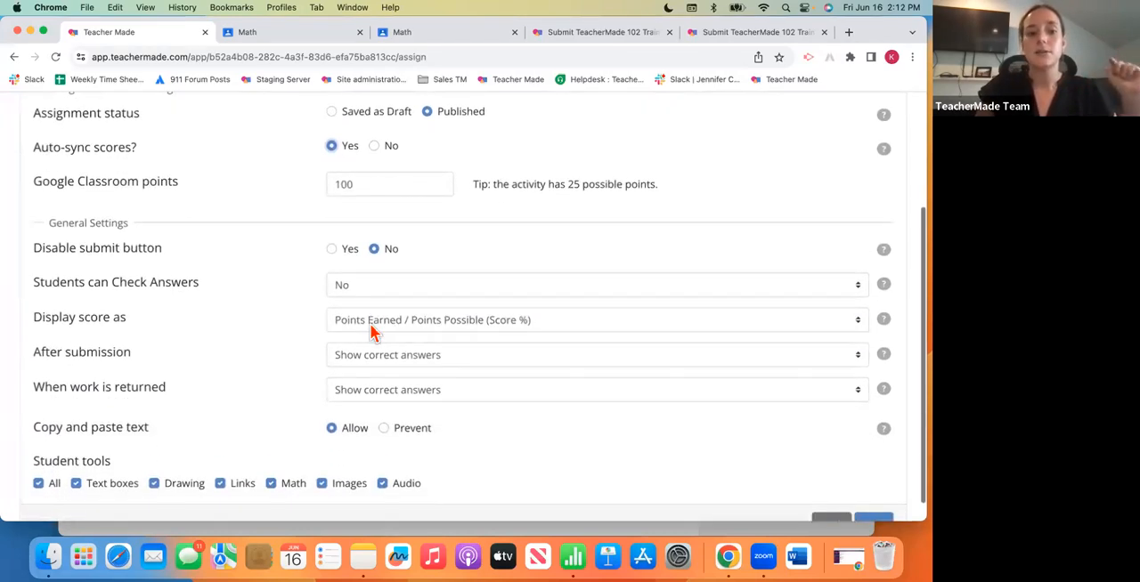
scroll(373, 331, "up", 1)
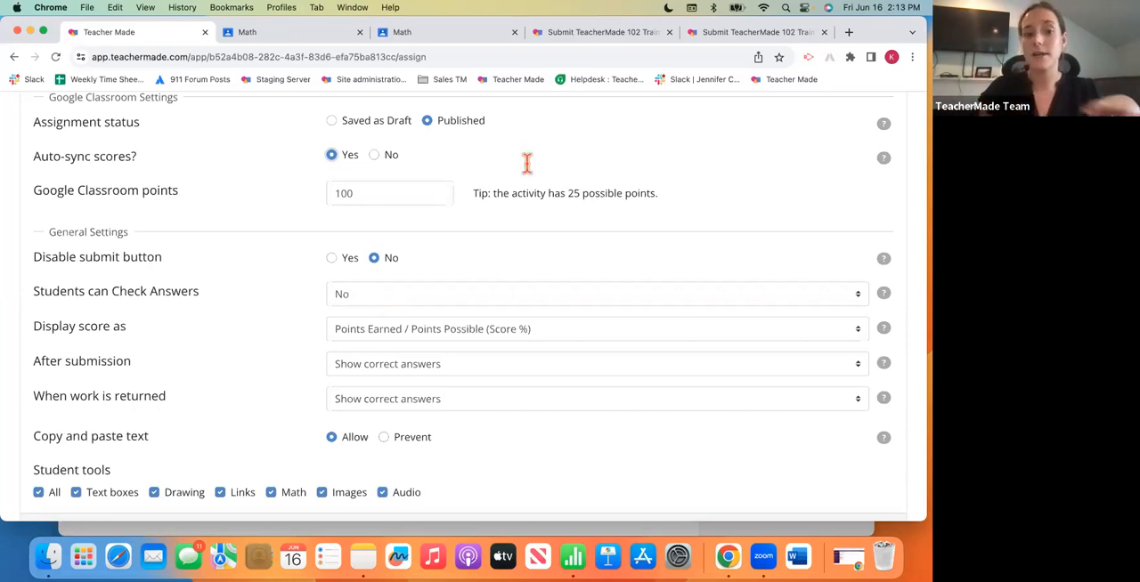
left_click(495, 293)
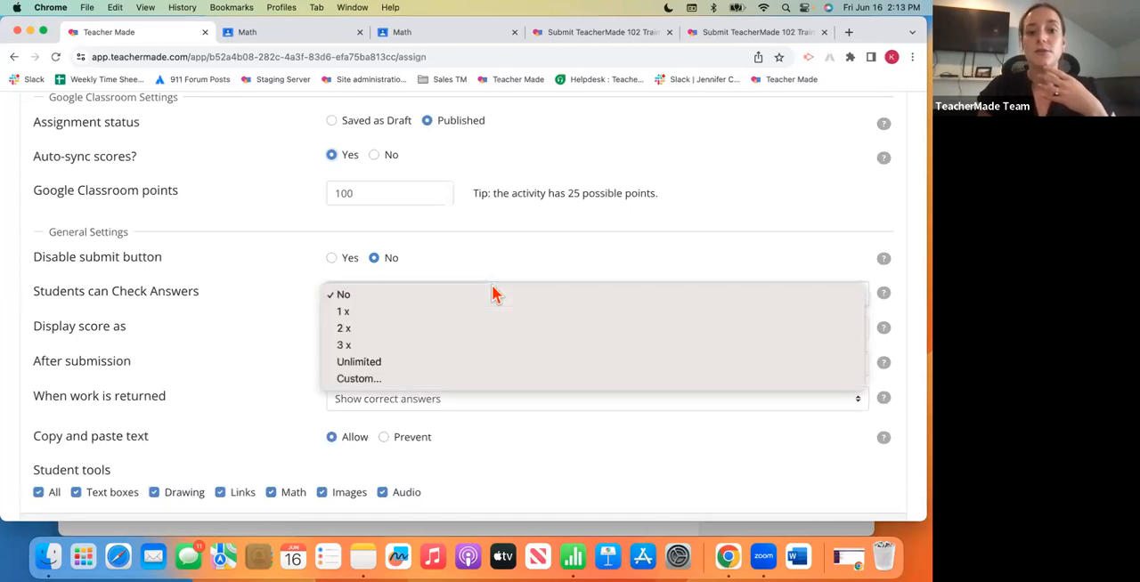
left_click(442, 337)
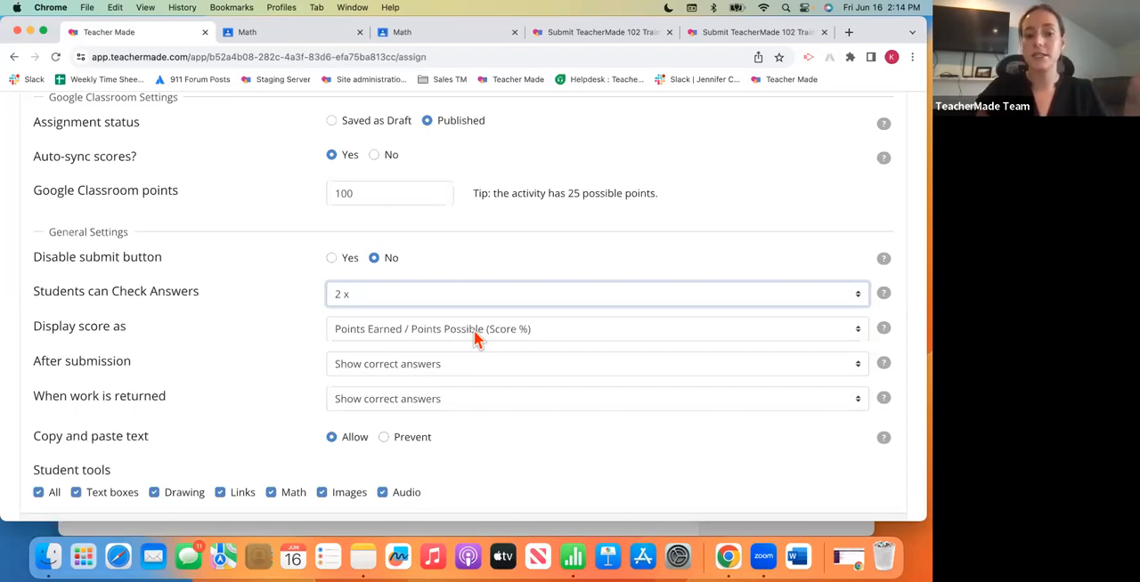
- Display scores as Points Earned / Points Possible (Score %) and show correct answers both after submission and when work is returned
left_click(474, 337)
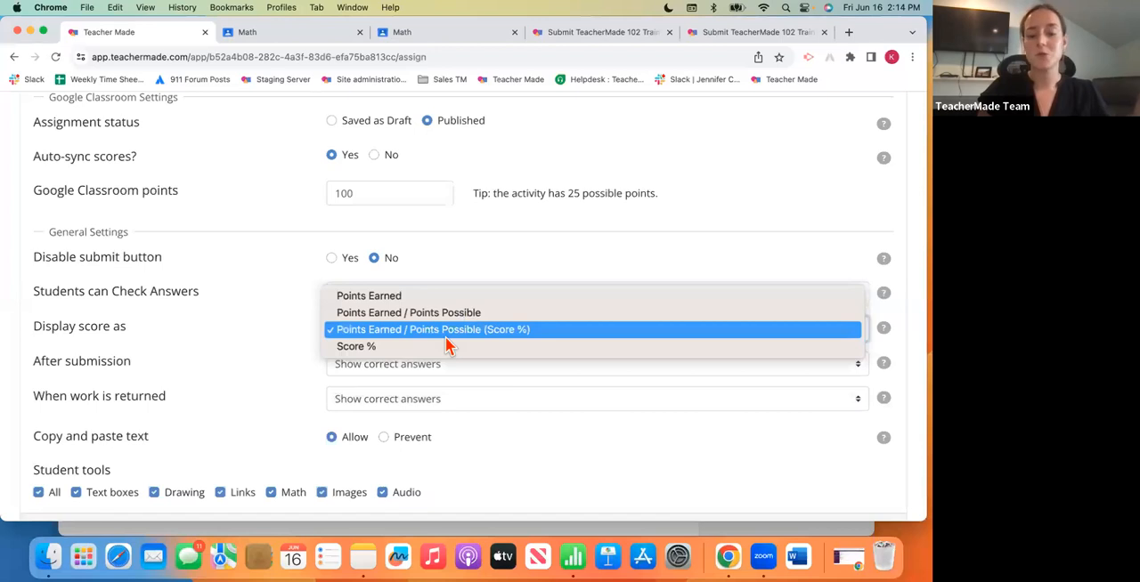
left_click(446, 337)
left_click(285, 365)
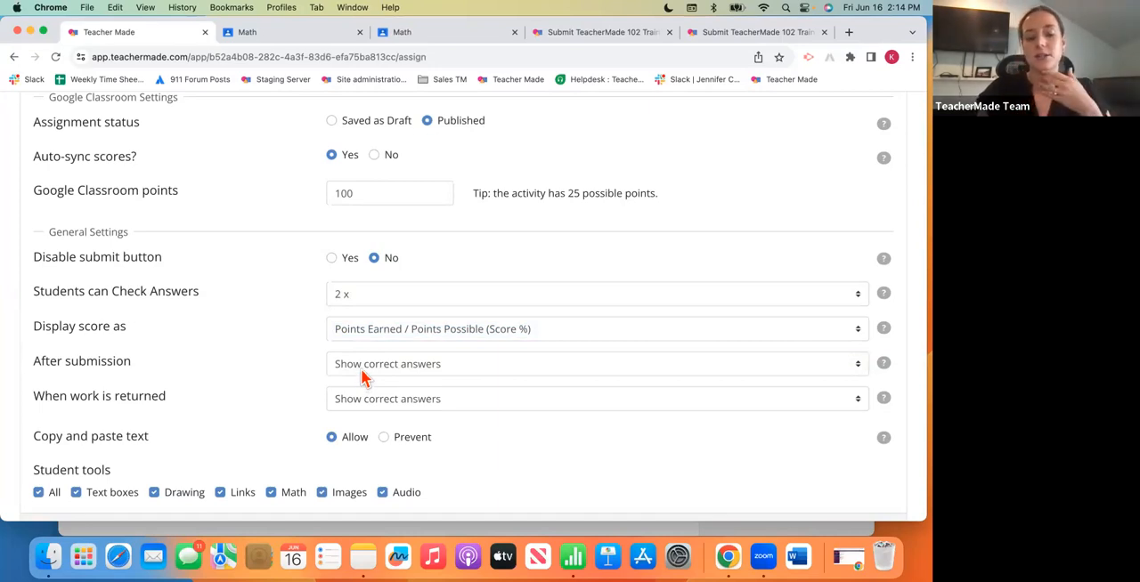
left_click(363, 378)
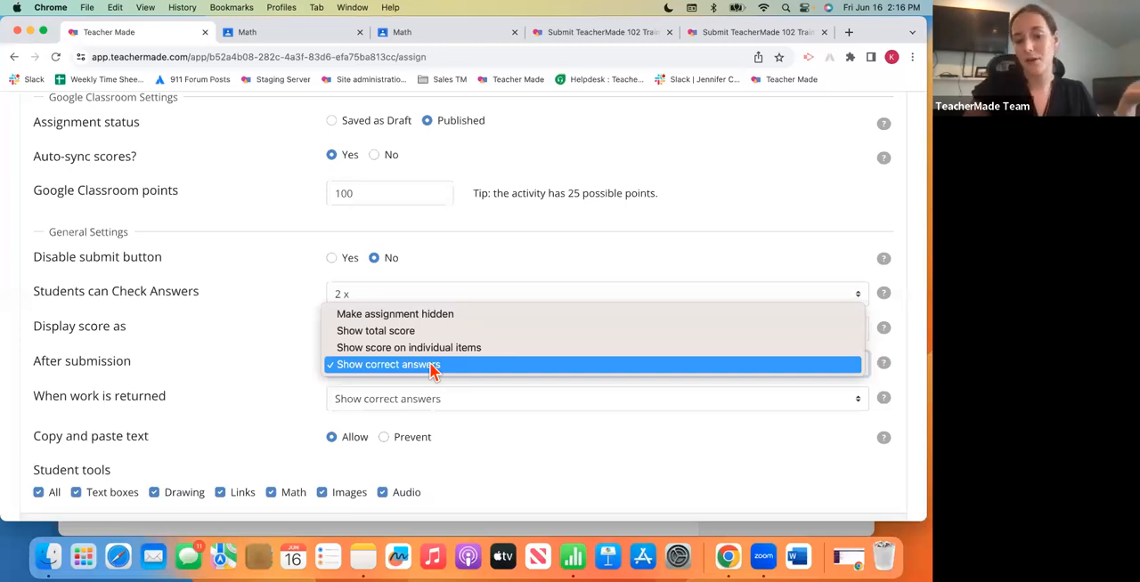
left_click(433, 367)
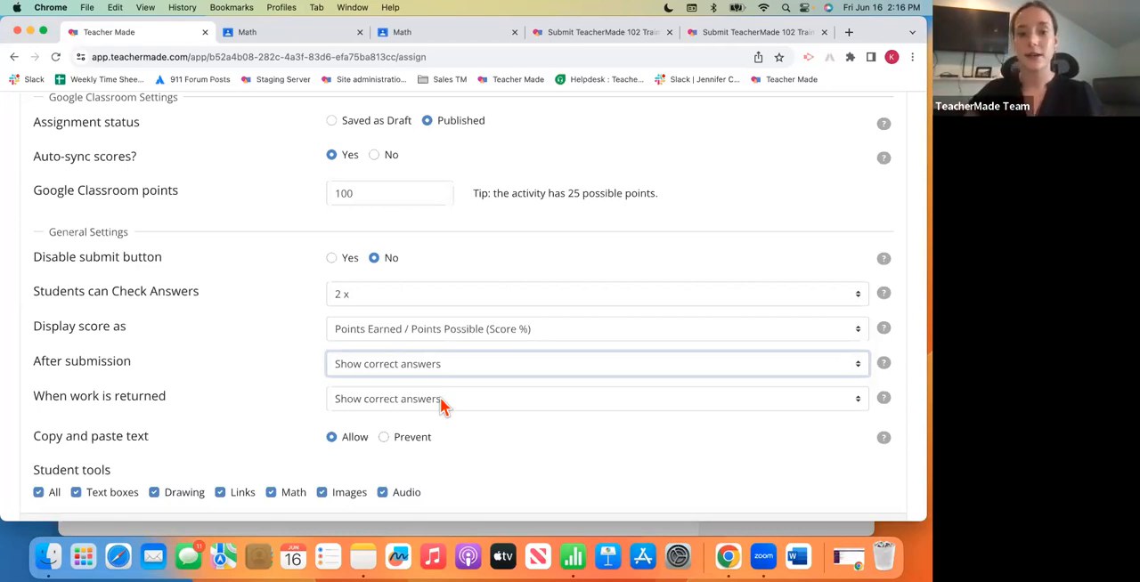
left_click(440, 401)
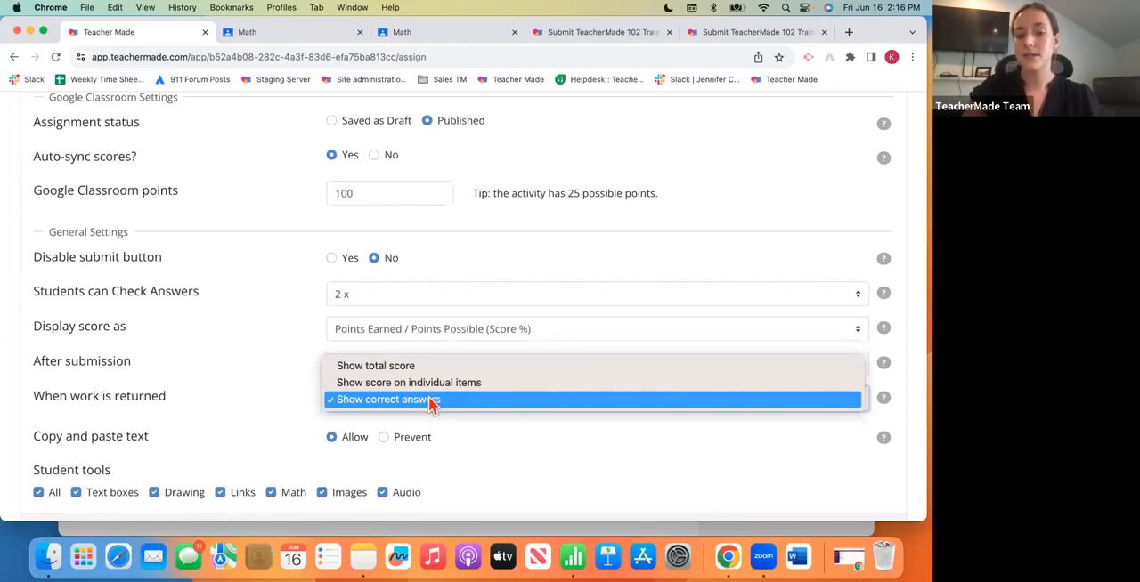
left_click(432, 402)
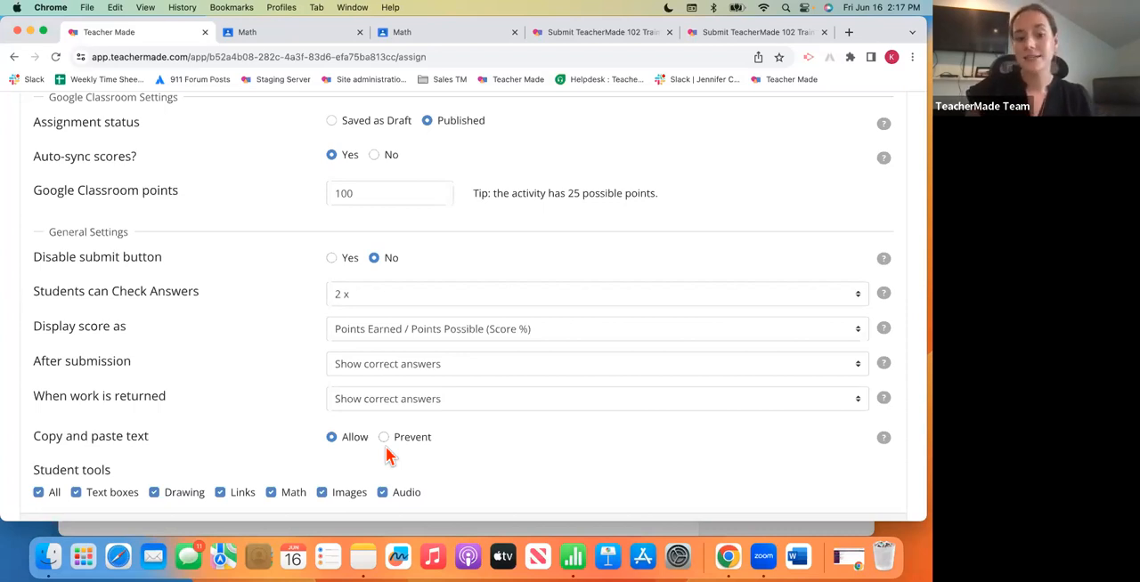
- Disable the Math student tool and enable it again
scroll(144, 459, "down", 1)
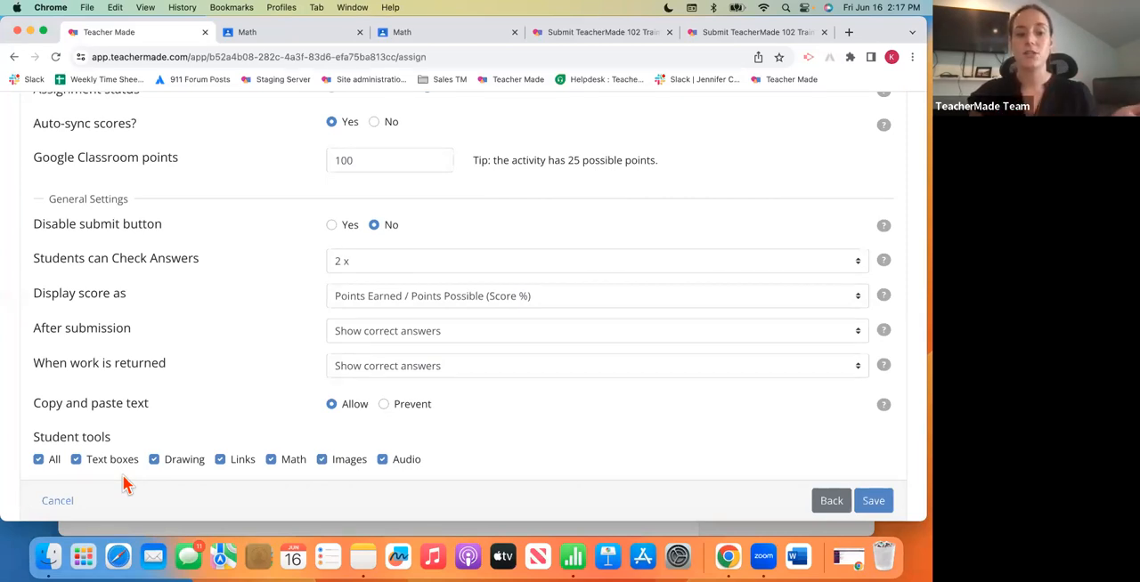
left_click(269, 461)
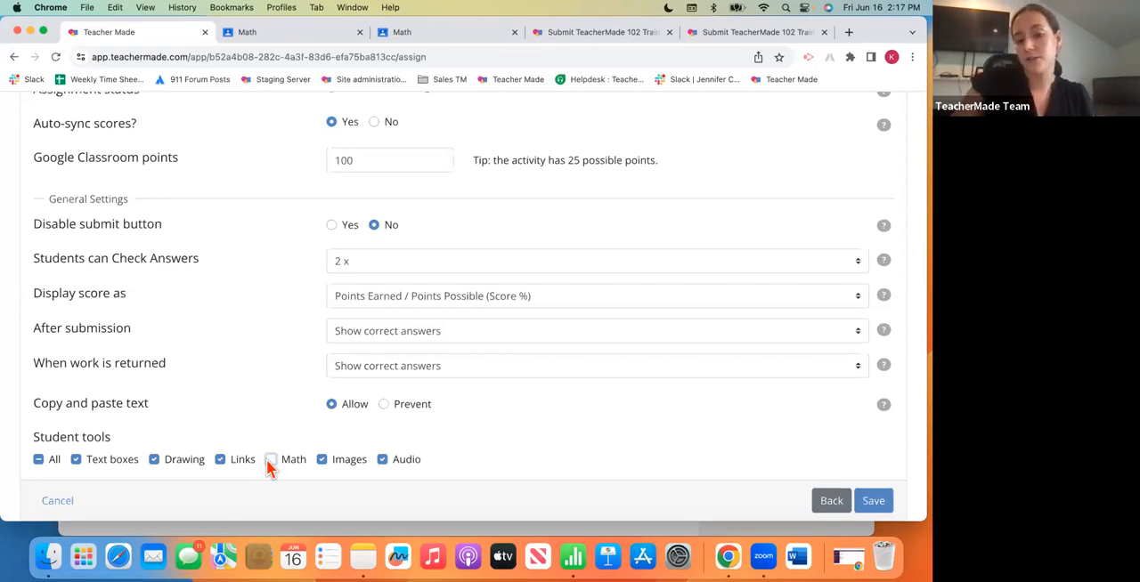
left_click(270, 461)
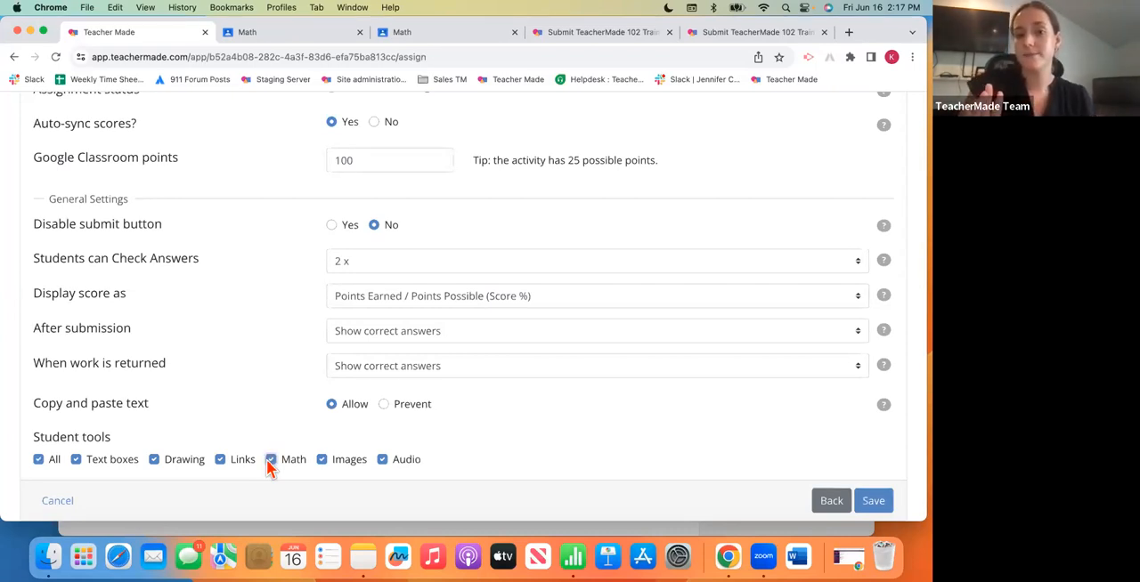
- Review the Google Classroom and general settings and save the assignment
scroll(596, 401, "up", 2)
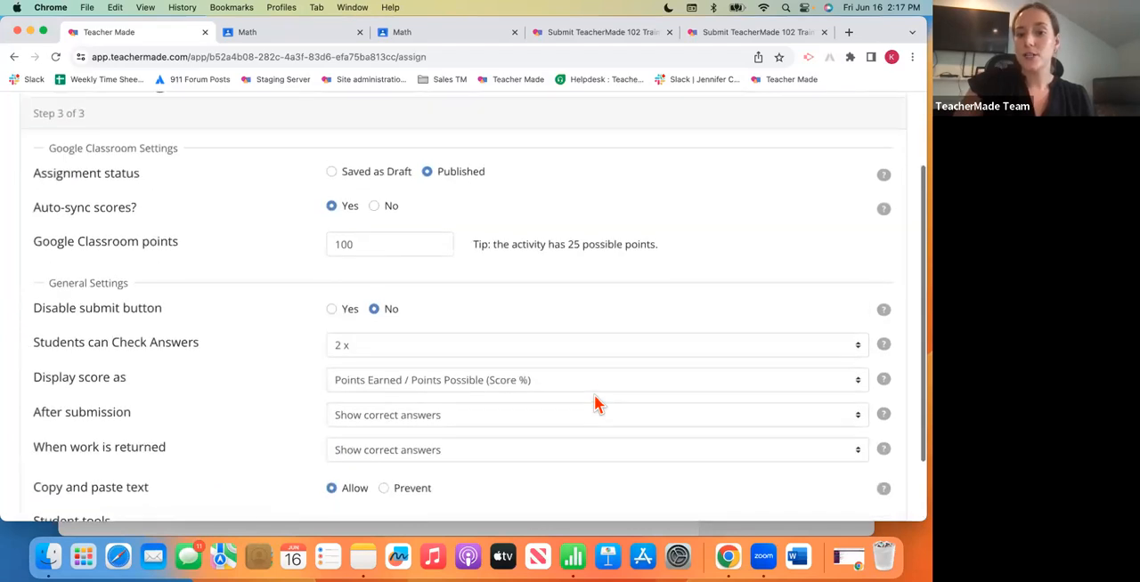
scroll(596, 401, "down", 2)
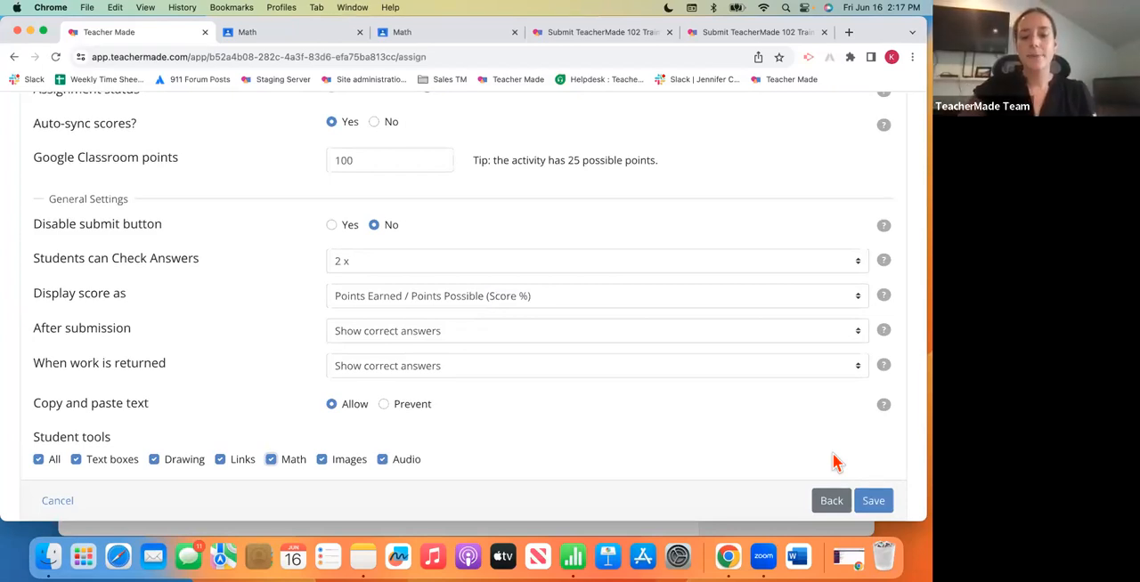
left_click(874, 502)
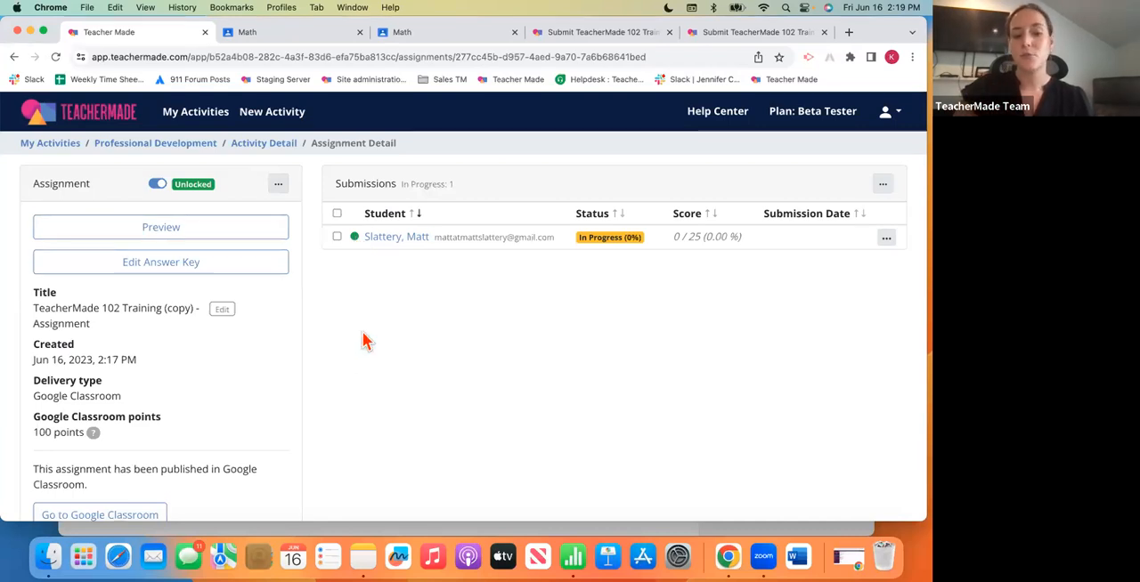
- Switch to the student's Math class in Google Classroom and open the TeacherMade 102 Training (copy) - Assignment post
scroll(319, 387, "down", 1)
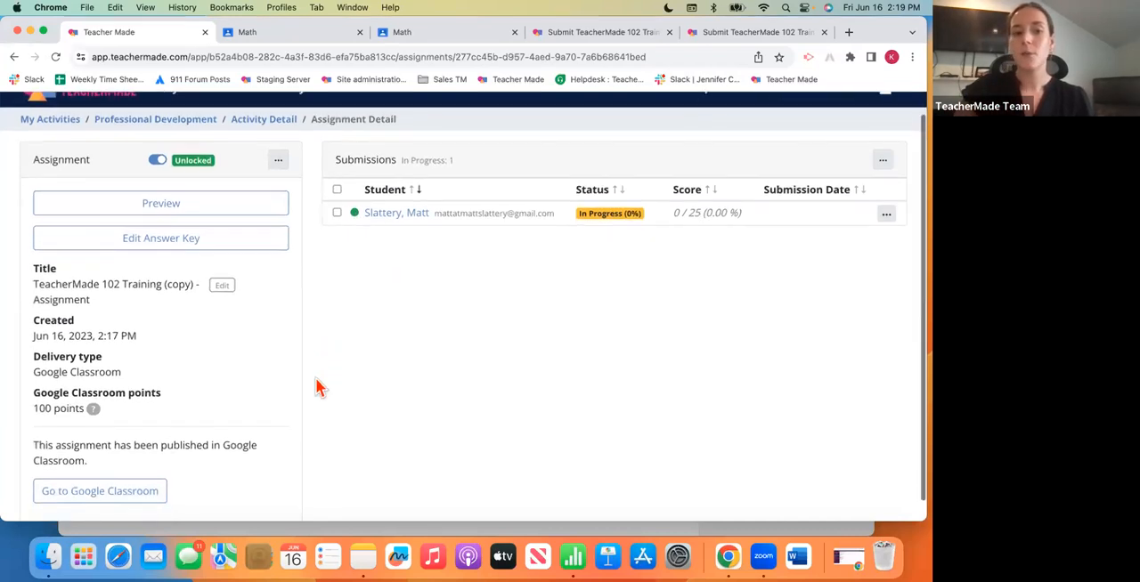
scroll(319, 387, "up", 1)
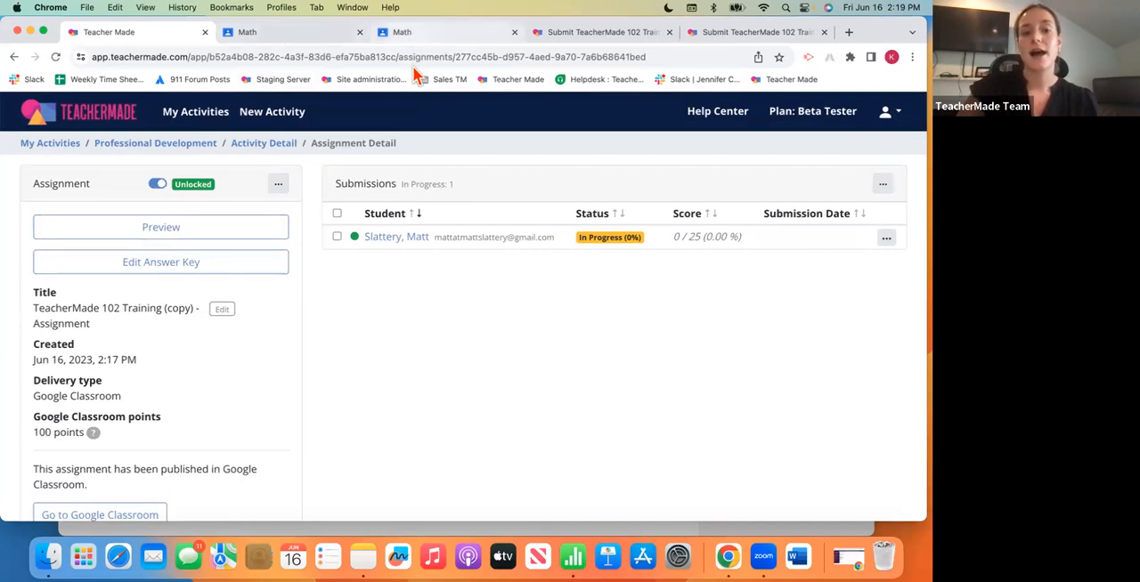
left_click_drag(880, 39, 882, 82)
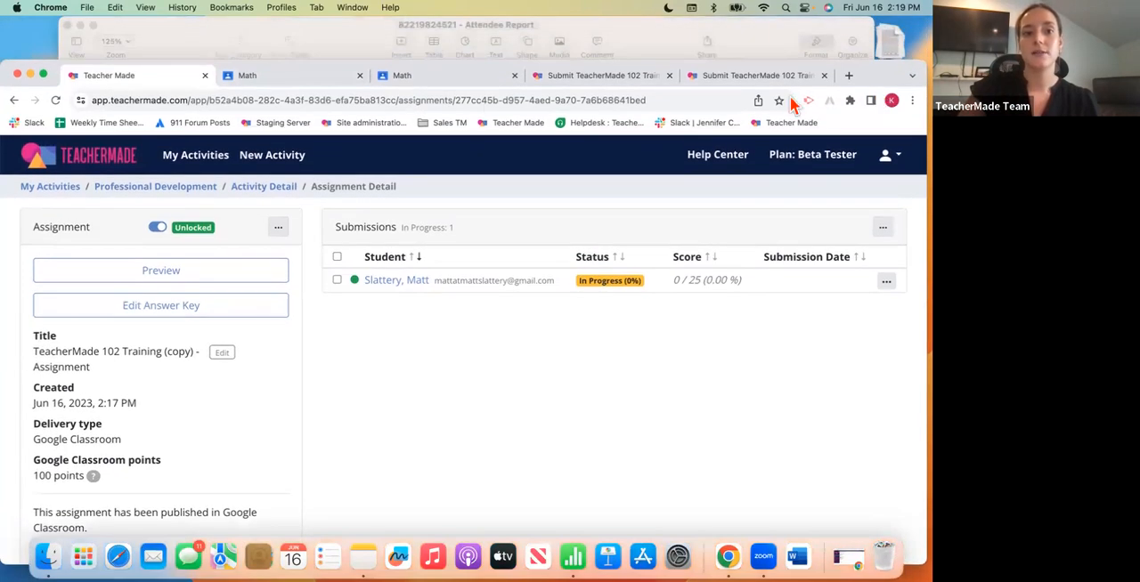
left_click(474, 80)
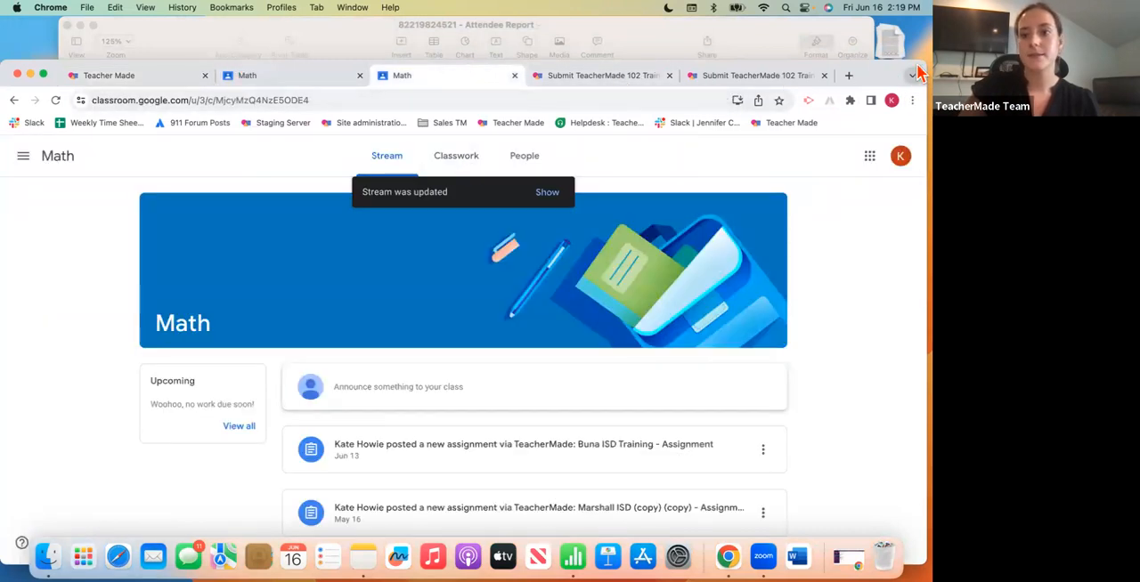
left_click_drag(917, 71, 919, 28)
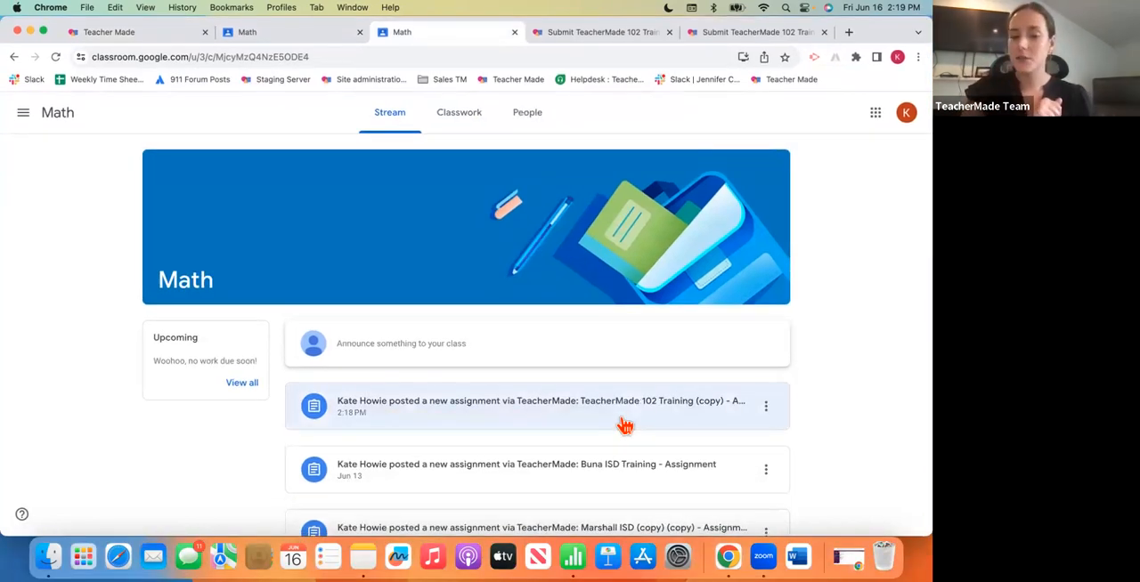
scroll(625, 426, "down", 1)
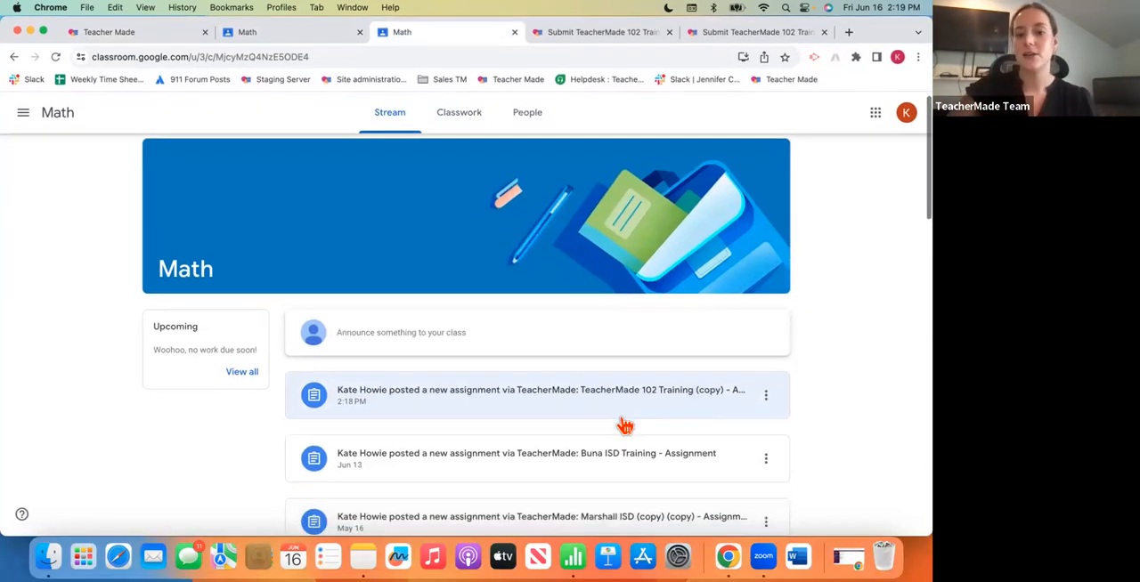
left_click(493, 410)
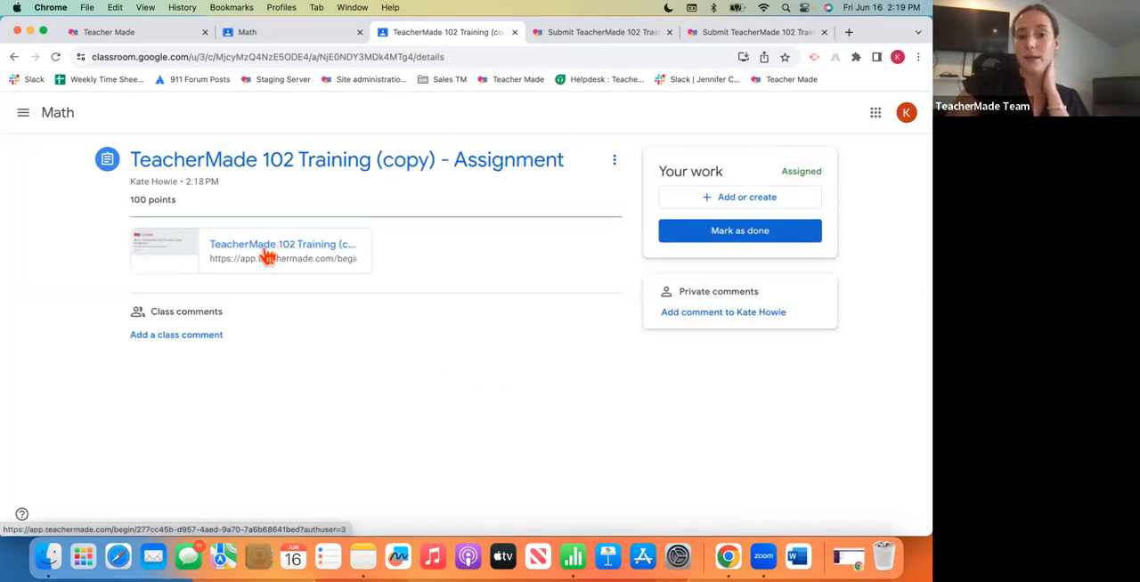
- Open the attached TeacherMade link and begin the assignment with the student's Google account
left_click(255, 257)
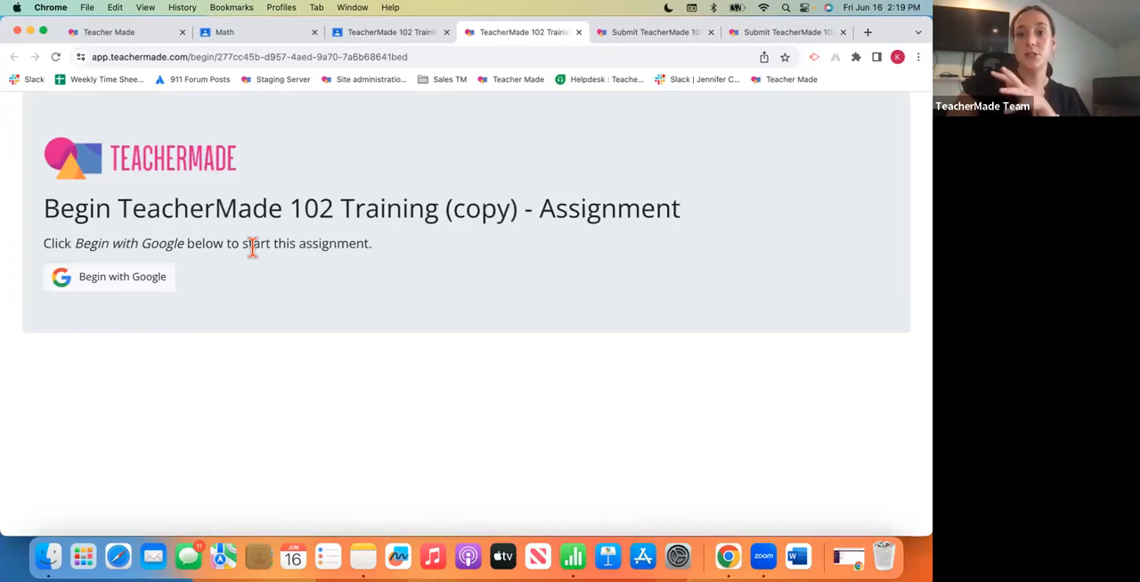
left_click(119, 280)
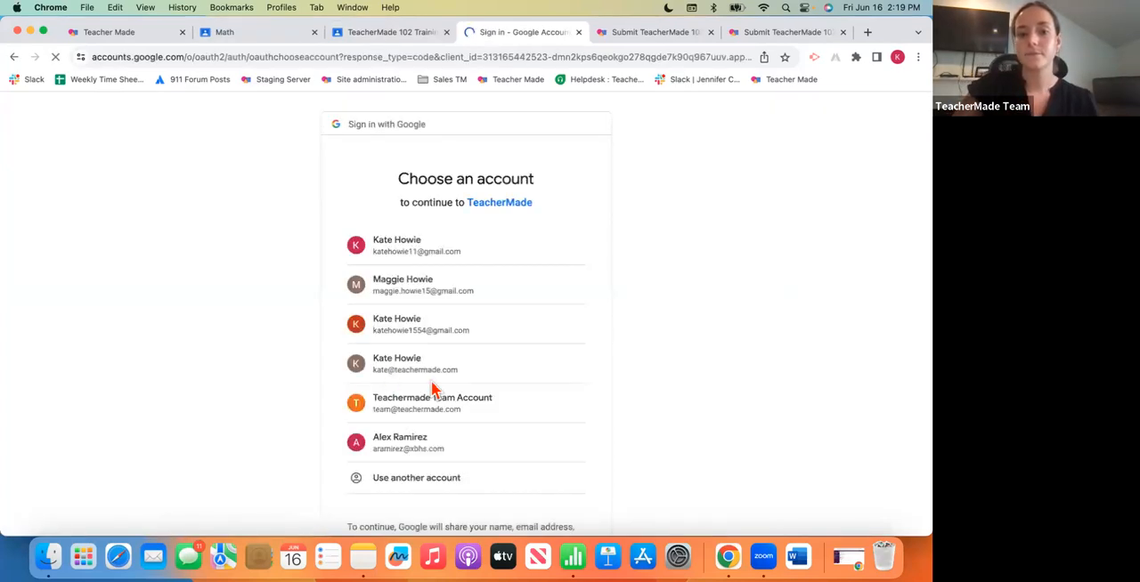
left_click(433, 326)
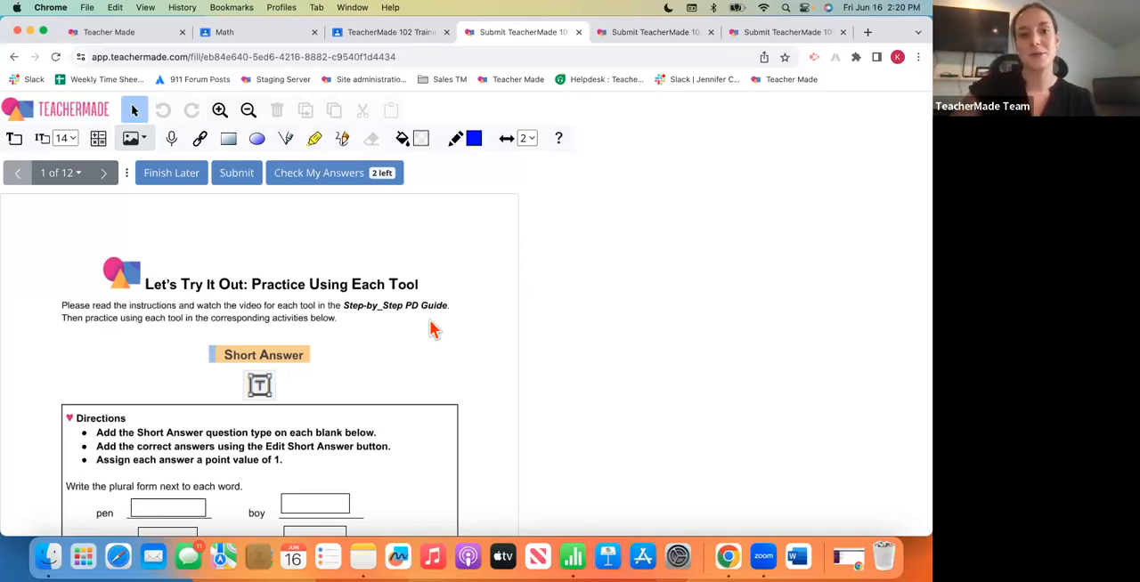
- Fill in the Short Answer blanks on page 1 with Pens, Boys, Girls and Cars
scroll(430, 330, "down", 2)
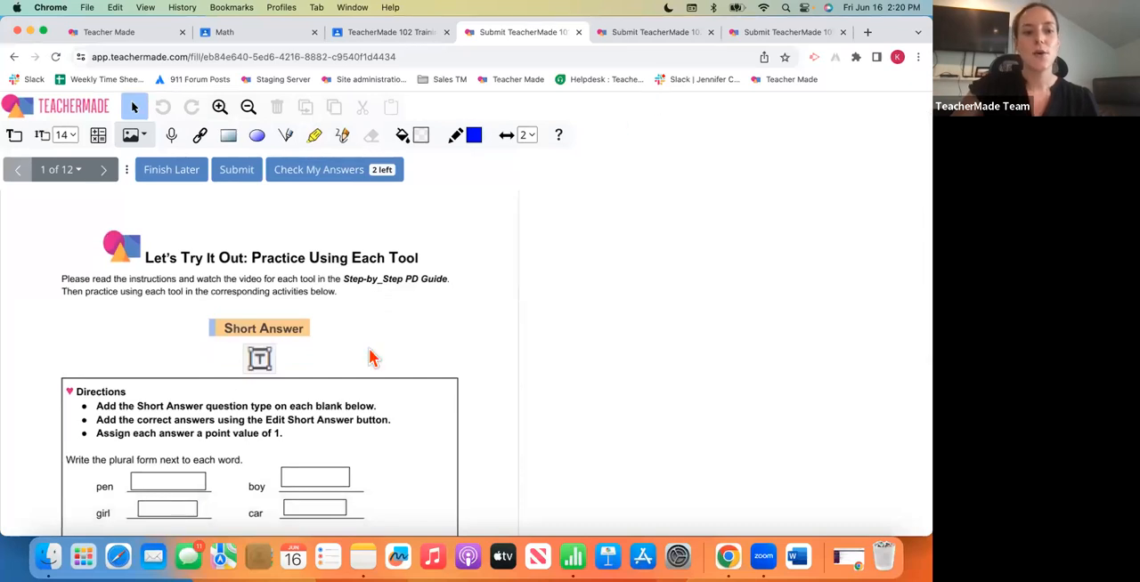
scroll(372, 358, "down", 3)
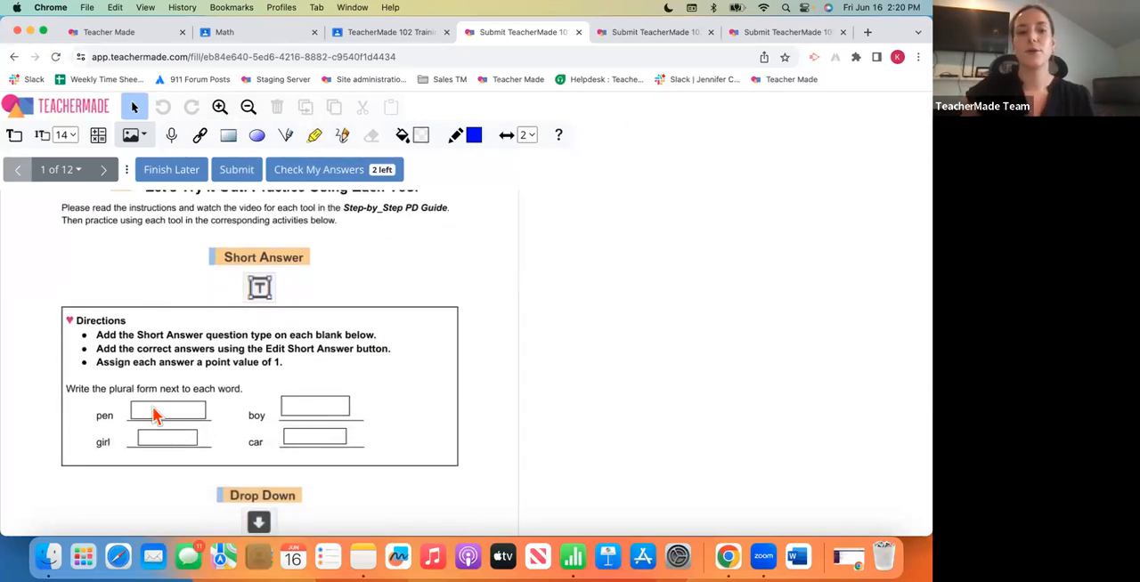
left_click(155, 415)
type("Pens")
left_click(314, 402)
type("Boys")
left_click(185, 436)
type("Girls")
left_click(318, 440)
type("Cars")
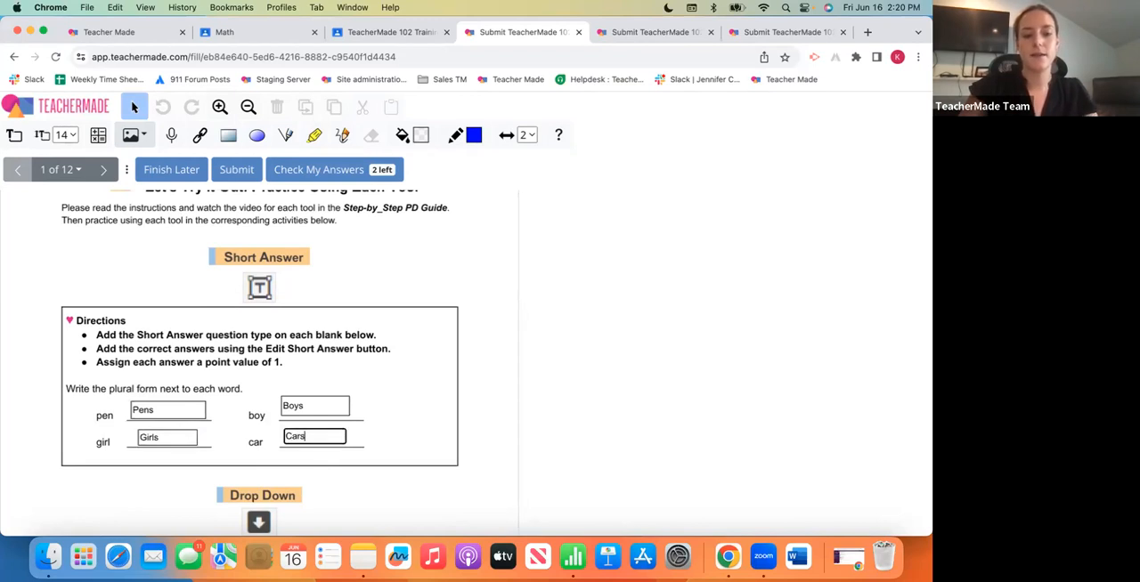
- Answer the Drop Down questions by setting sky to Noun and big to Adjective
scroll(259, 356, "down", 5)
left_click(217, 428)
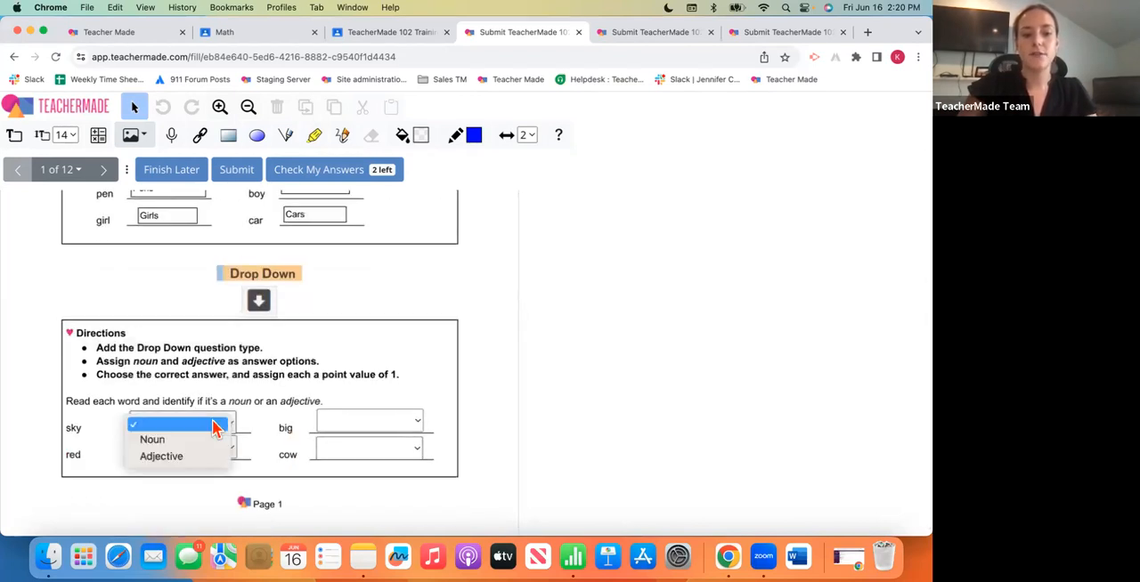
left_click(200, 439)
left_click(371, 422)
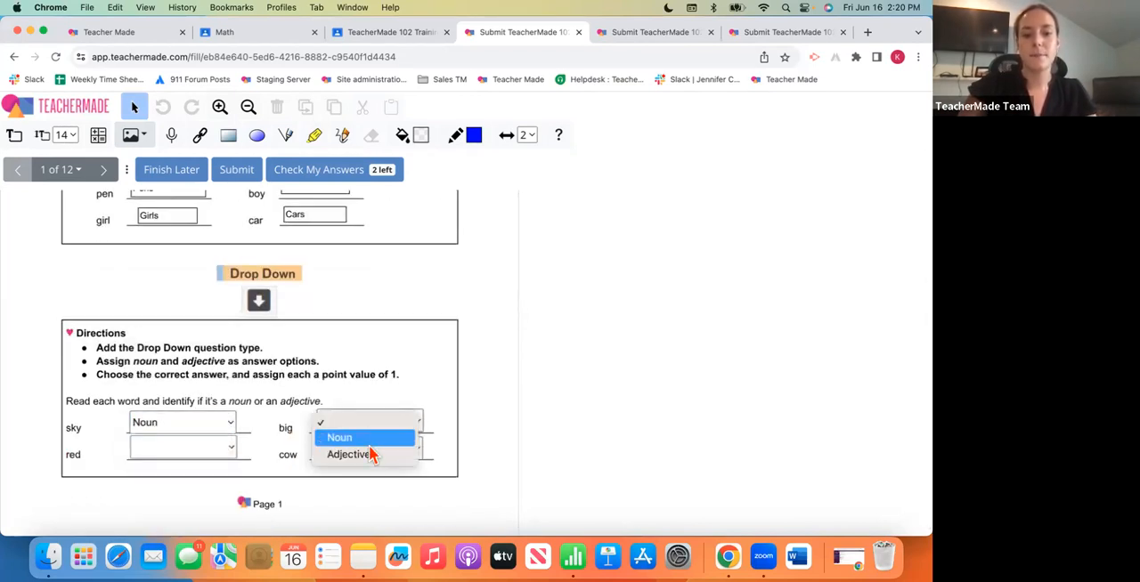
left_click(365, 454)
- On page 2, enter "Once upon a time.." as the Open Answer and match Atlanta to Georgia
left_click(103, 170)
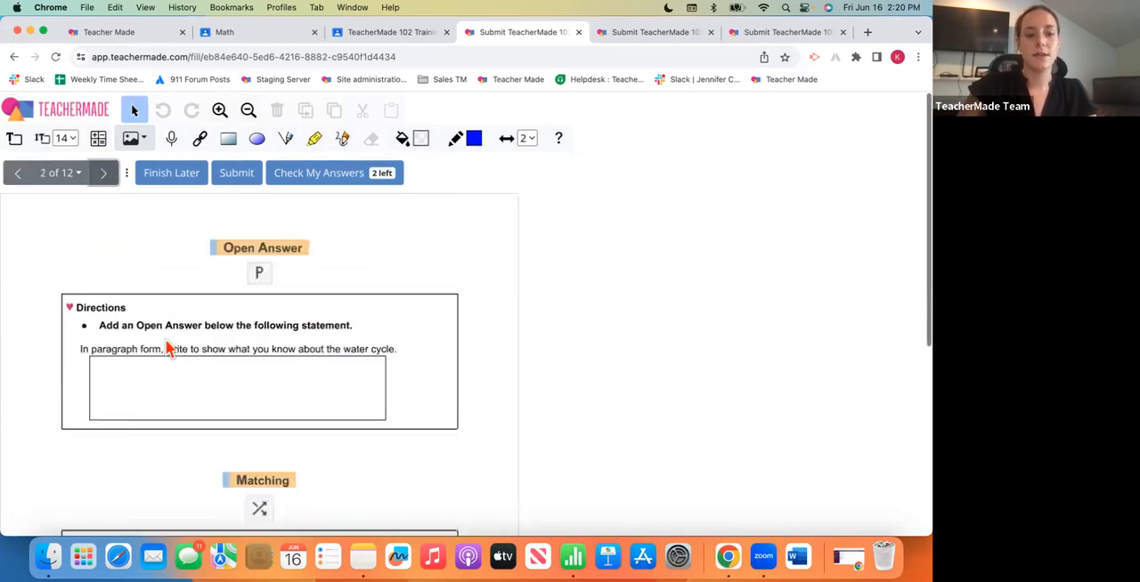
left_click(205, 415)
type("Once upon a time..")
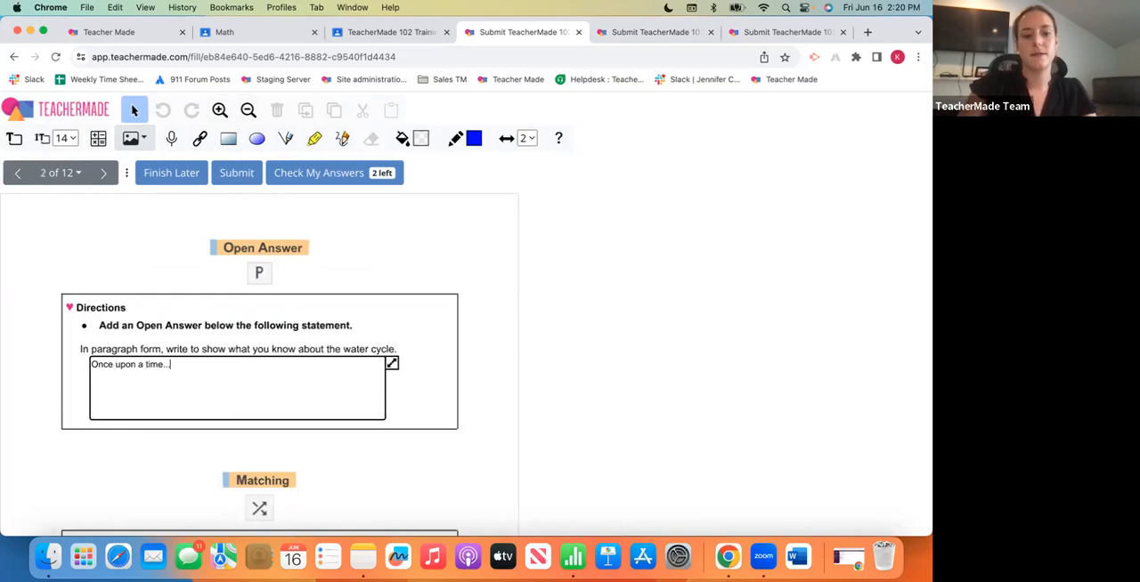
scroll(209, 428, "down", 5)
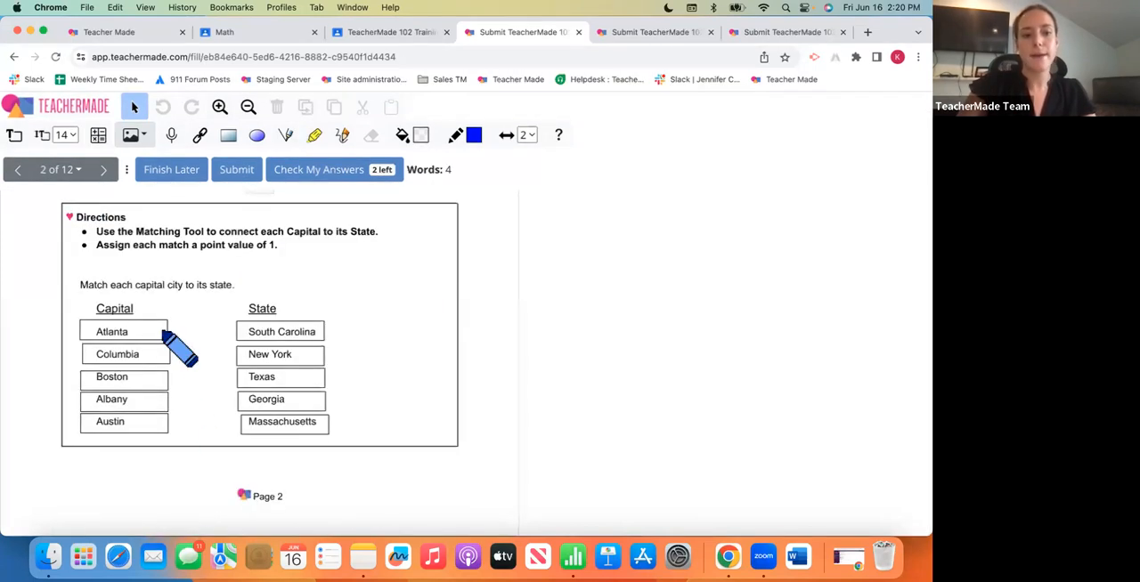
left_click_drag(125, 332, 281, 401)
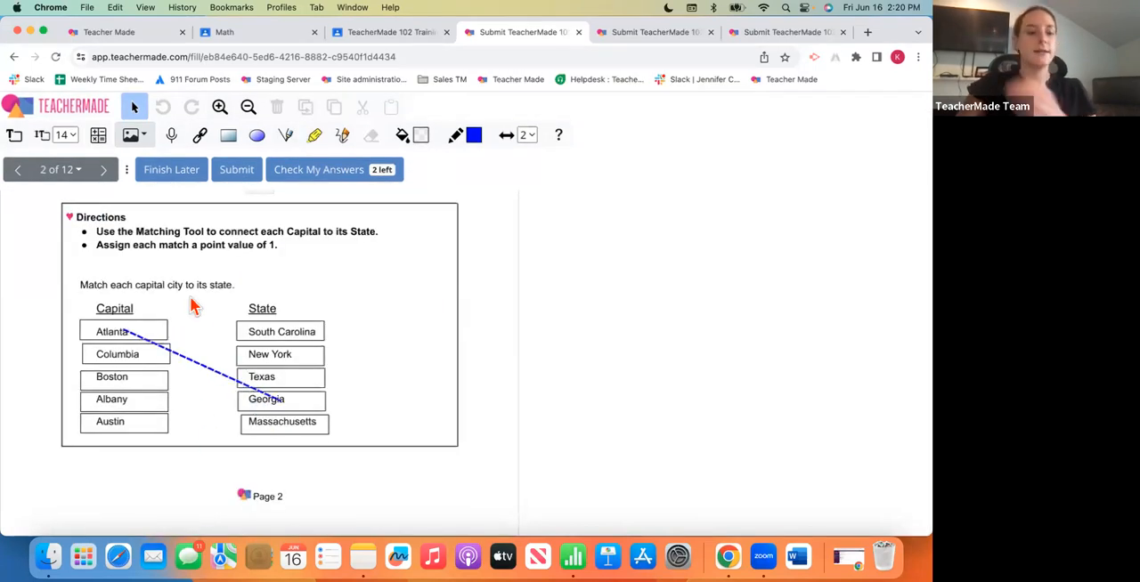
- View the True/False questions on page 3 and return to page 1
scroll(191, 285, "up", 2)
scroll(151, 231, "up", 3)
left_click(107, 171)
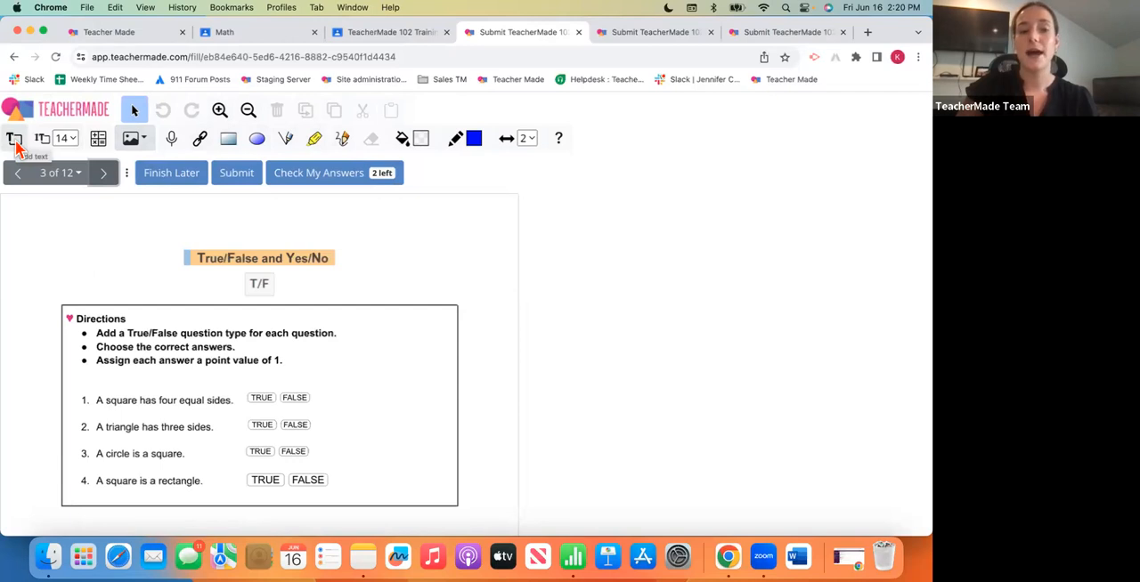
left_click(76, 175)
left_click(77, 202)
- Add a text box reading "This one was hard for me..." beside the Short Answer section on page 1
scroll(383, 436, "down", 3)
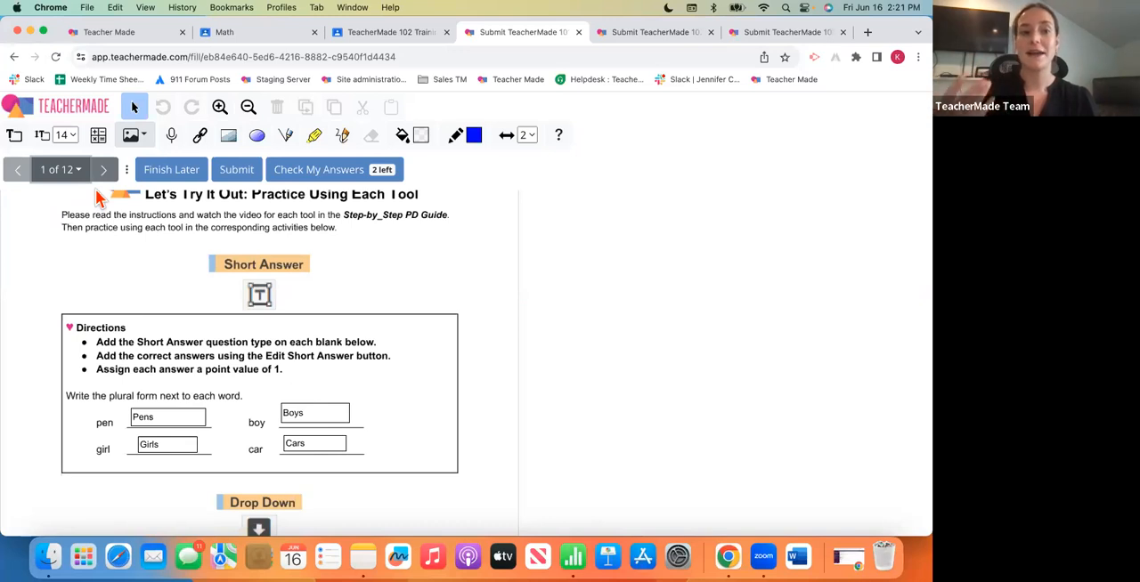
left_click(16, 136)
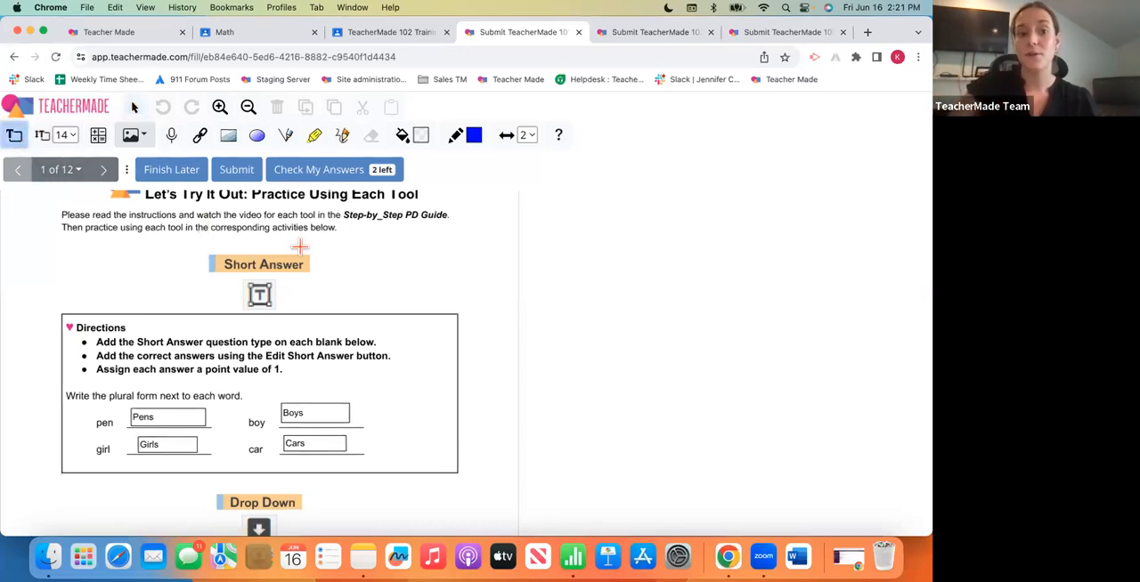
left_click_drag(399, 285, 502, 349)
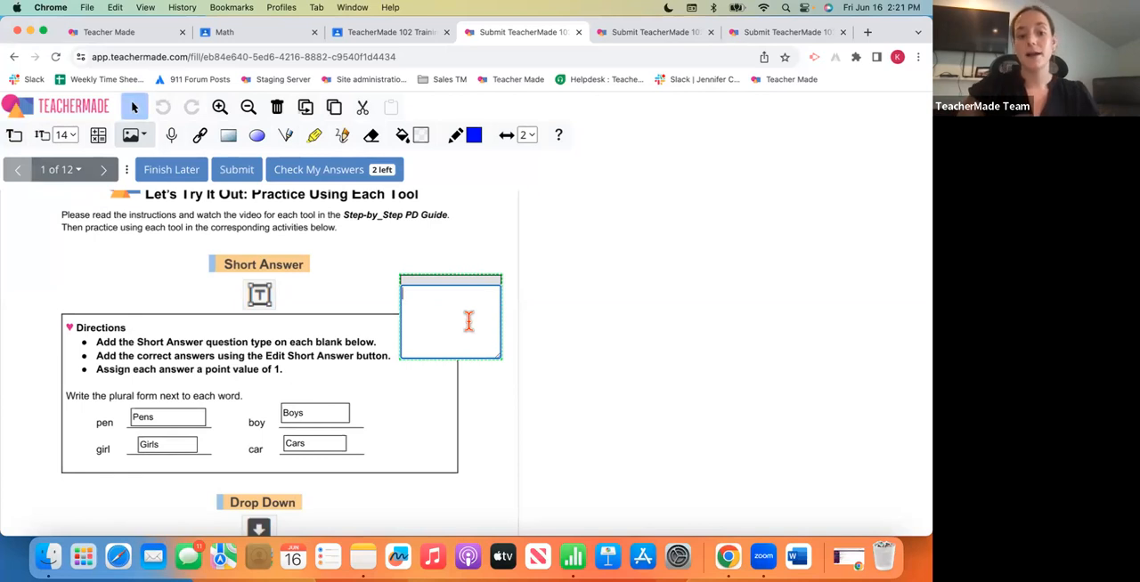
type("This one ")
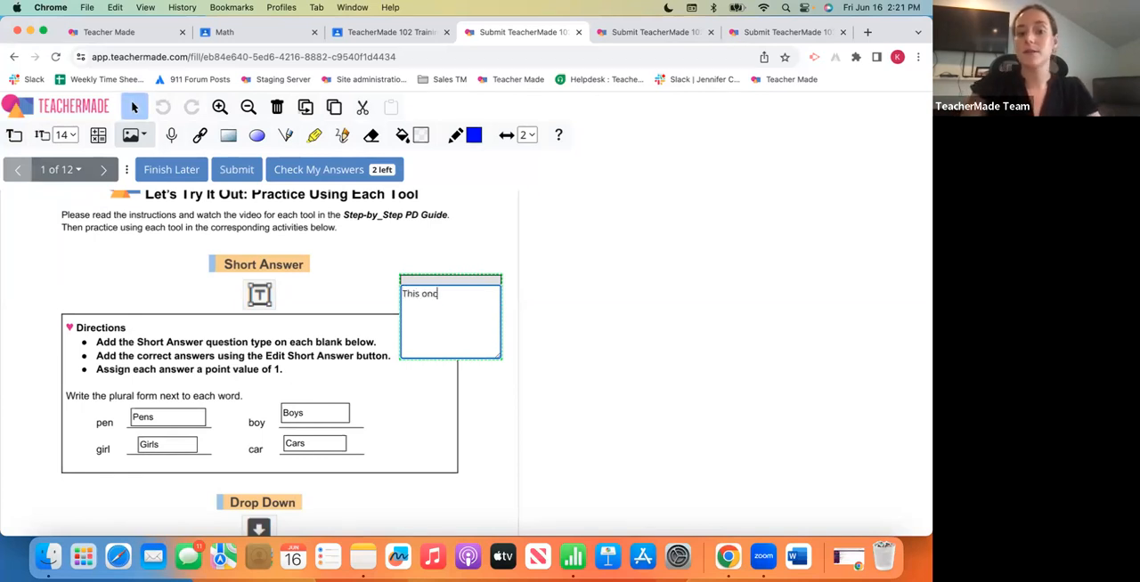
type("was hard fo")
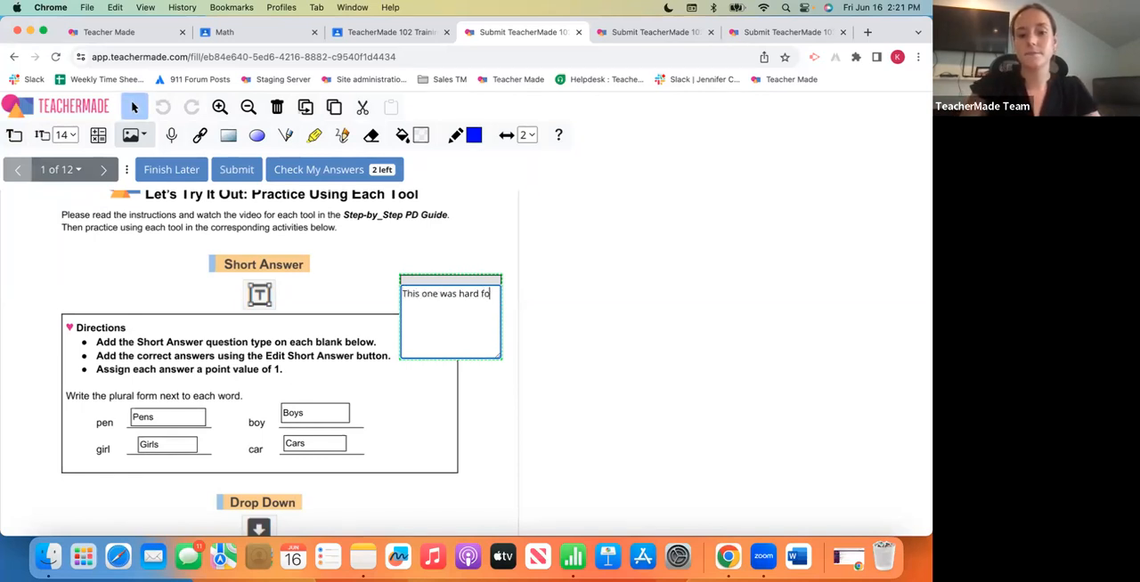
type("r me...")
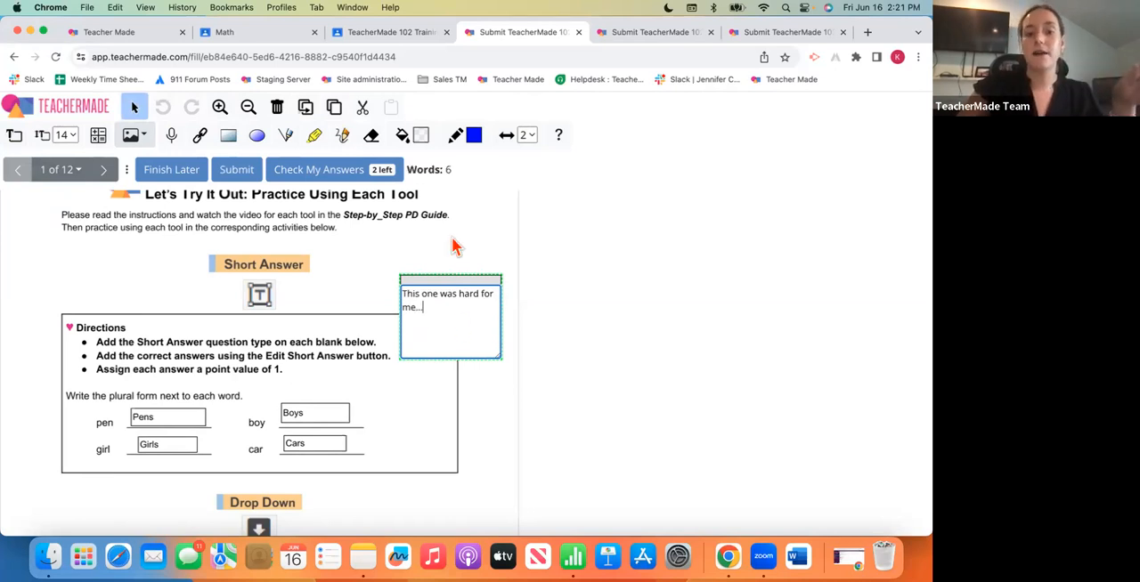
left_click(456, 245)
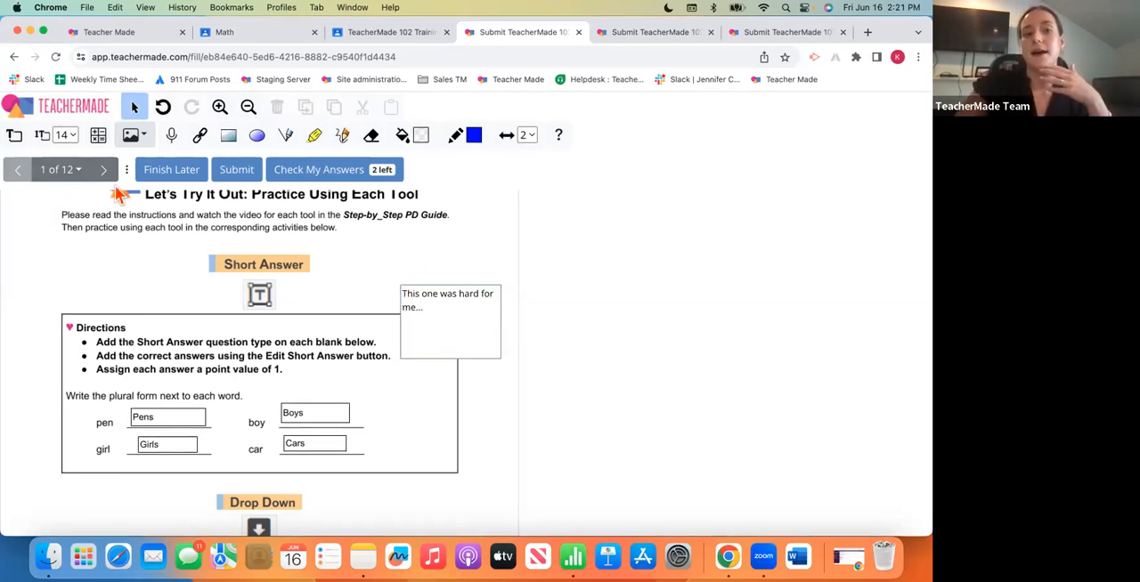
- Add an empty math expression box beside the Drop Down heading and look through its 123, f() and Other keypads
scroll(220, 302, "up", 2)
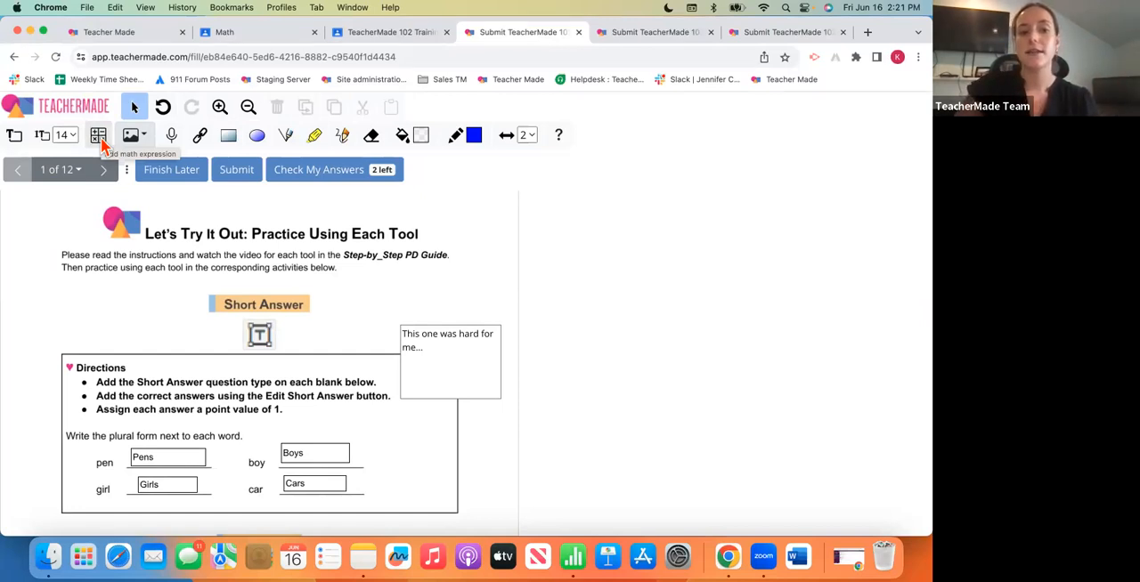
left_click(100, 141)
scroll(191, 323, "down", 5)
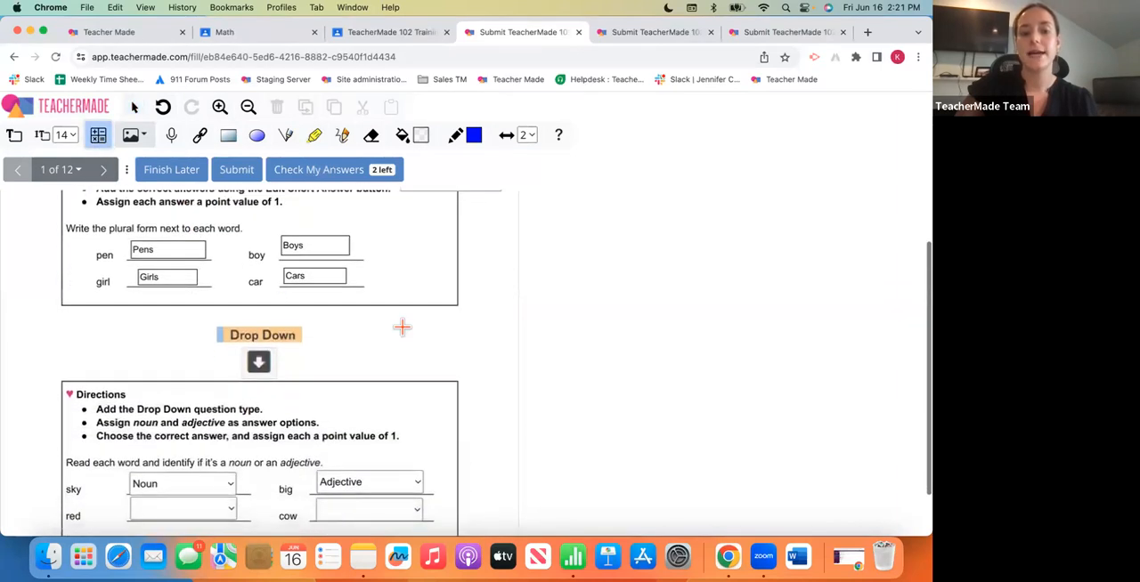
left_click(374, 331)
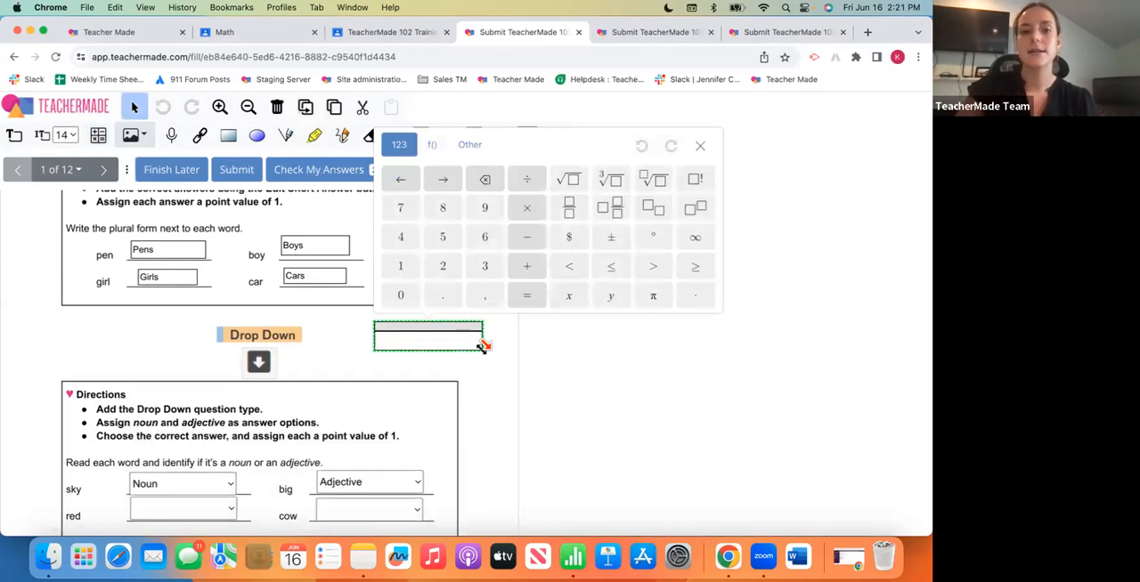
left_click(431, 148)
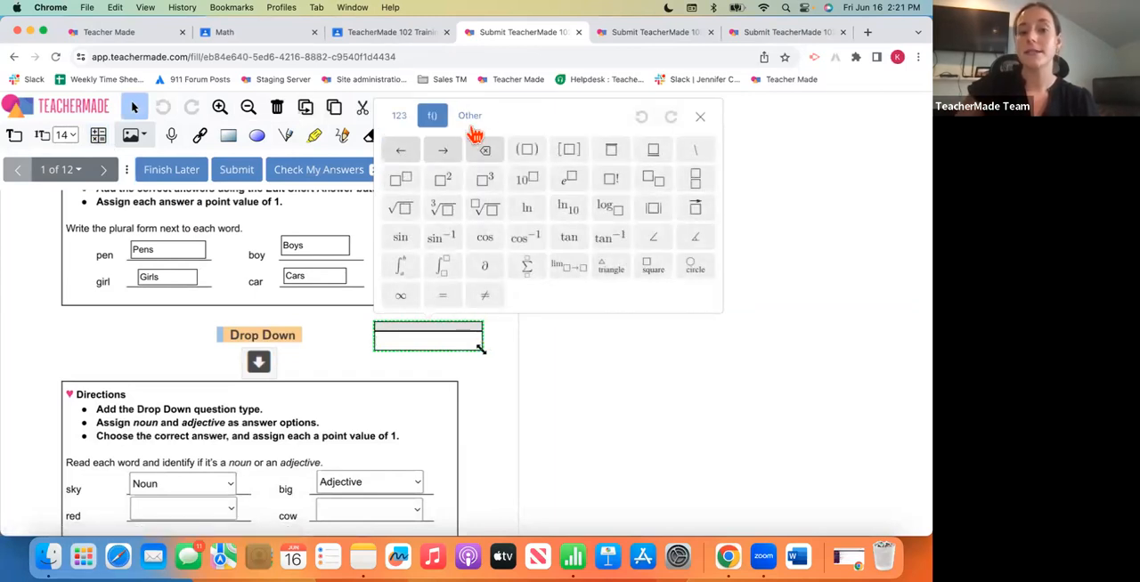
left_click(472, 117)
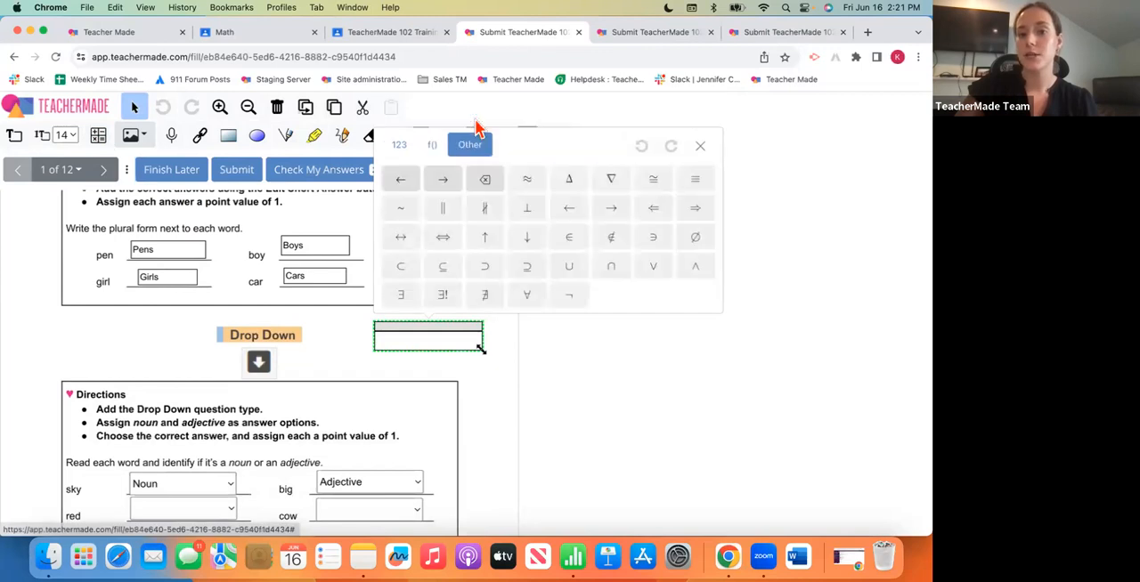
left_click(399, 147)
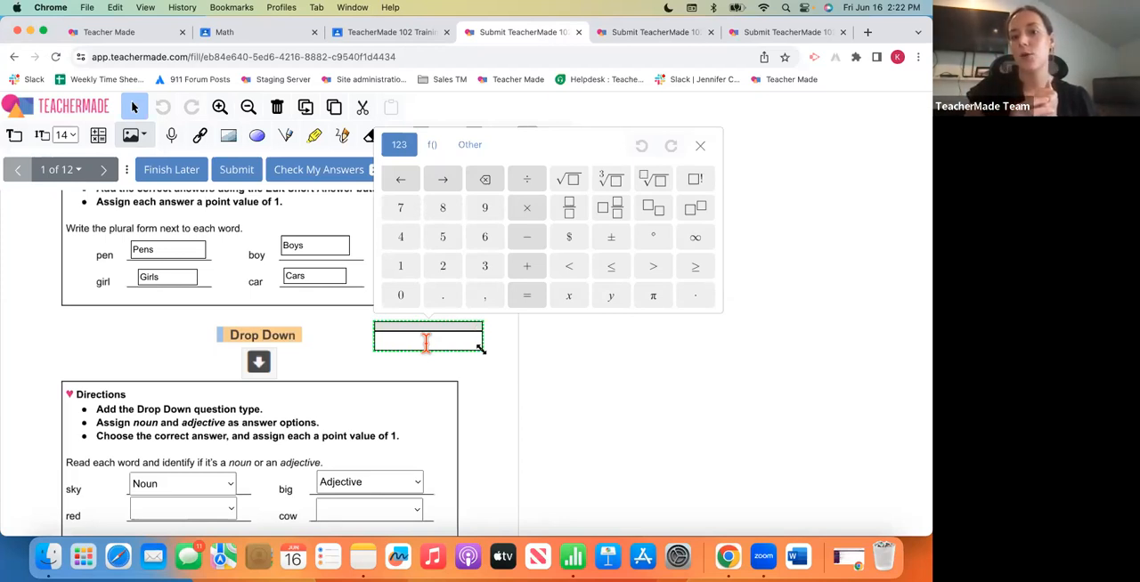
left_click(488, 339)
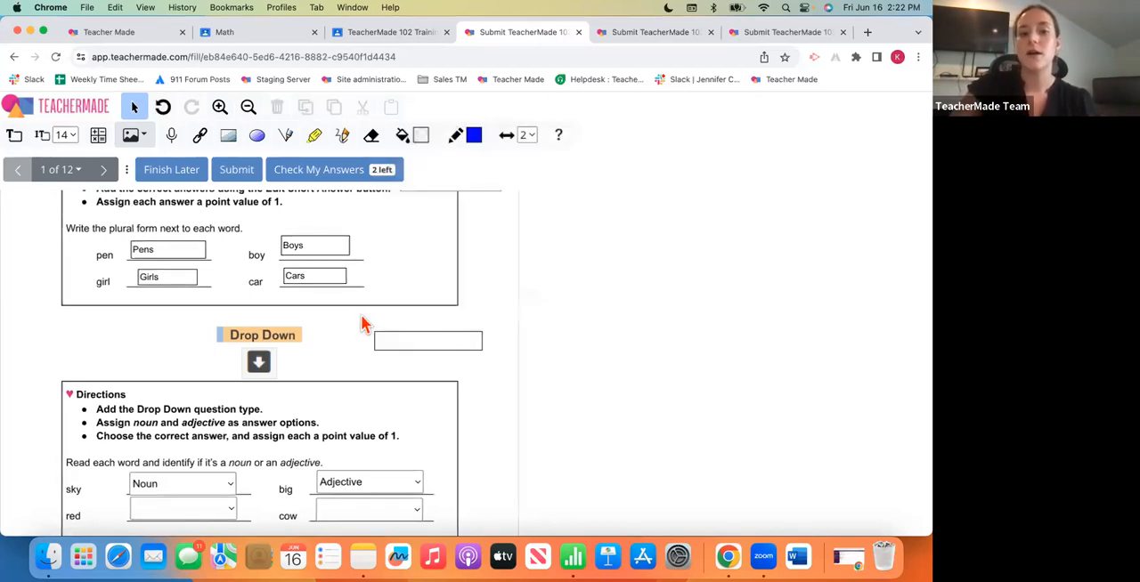
- Add a second empty math expression box directly below the first, just above the Drop Down directions
left_click(130, 135)
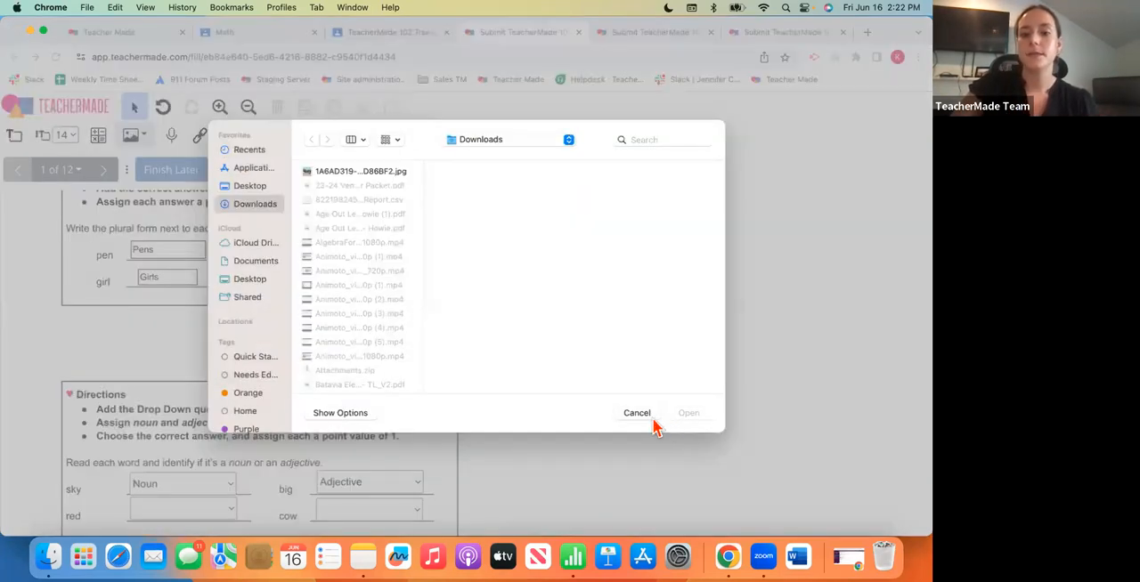
left_click(649, 415)
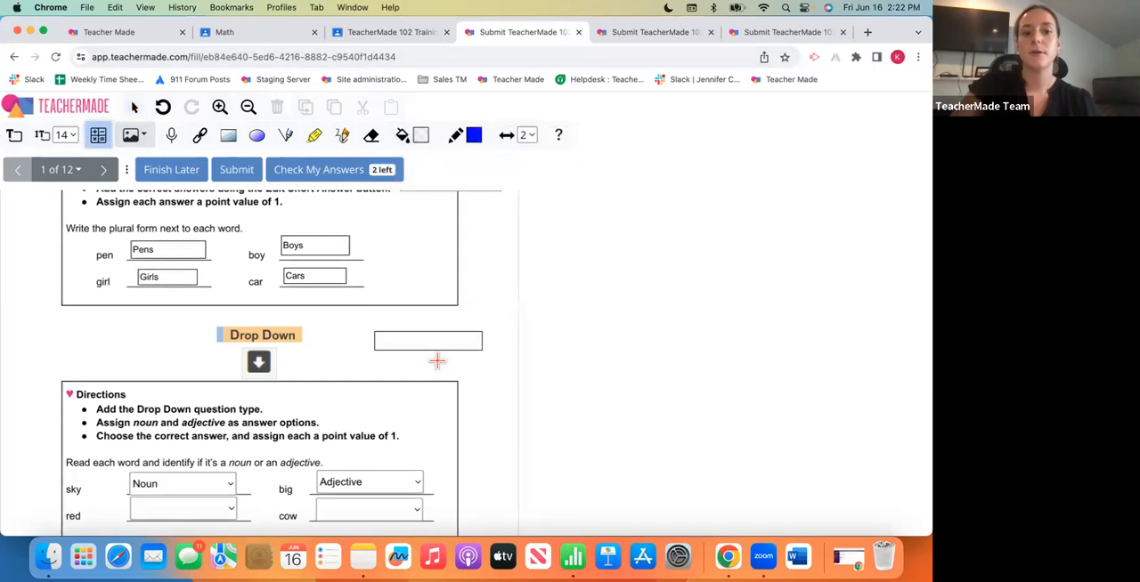
left_click_drag(377, 364, 486, 372)
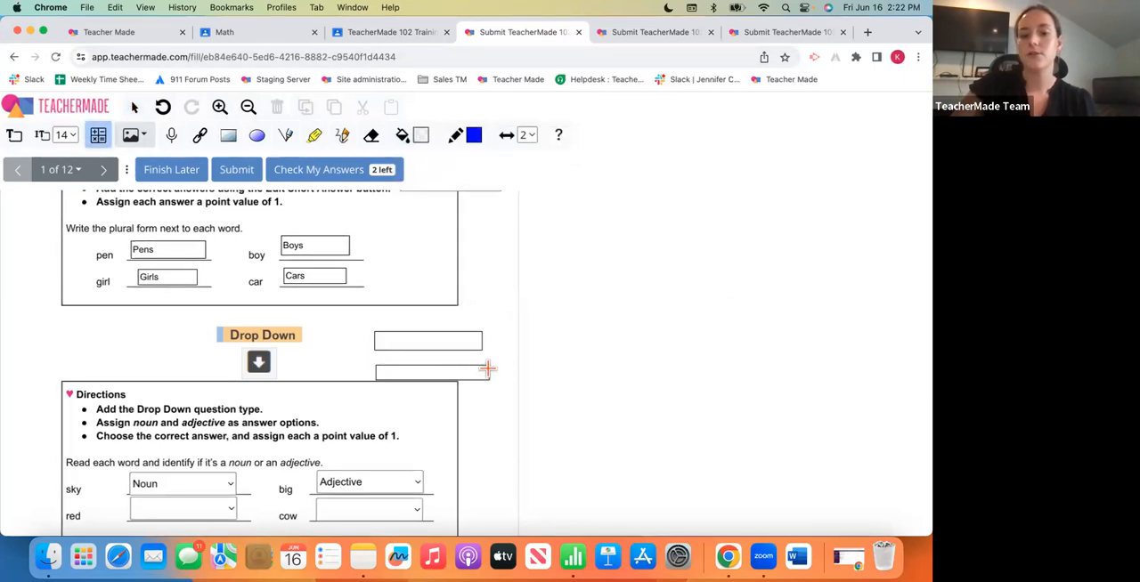
left_click(504, 436)
- View the options for adding an image from the computer or the camera
scroll(504, 437, "up", 5)
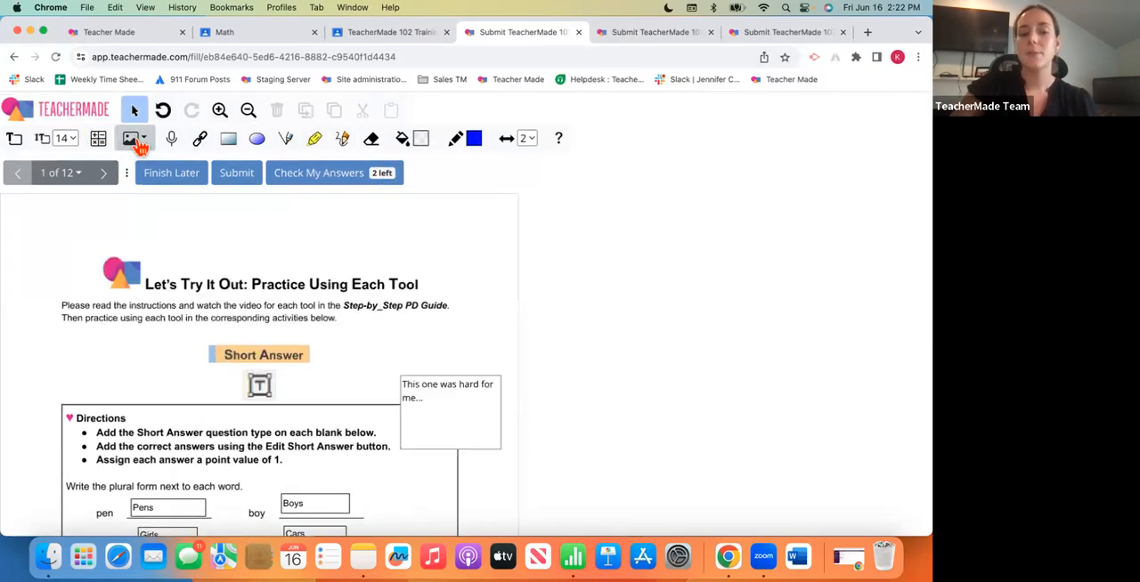
left_click(138, 145)
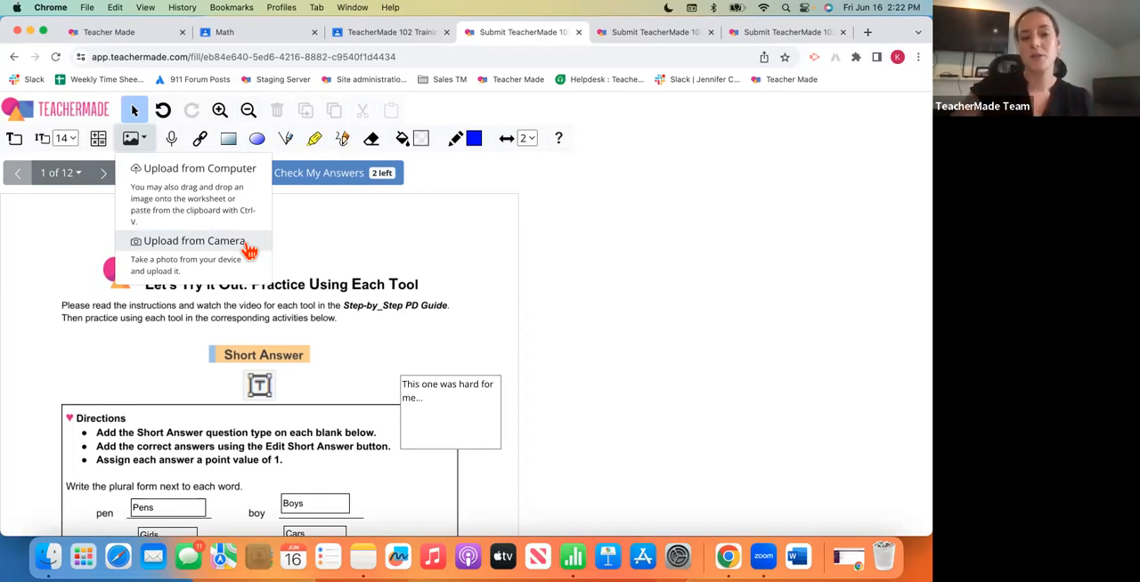
left_click(345, 256)
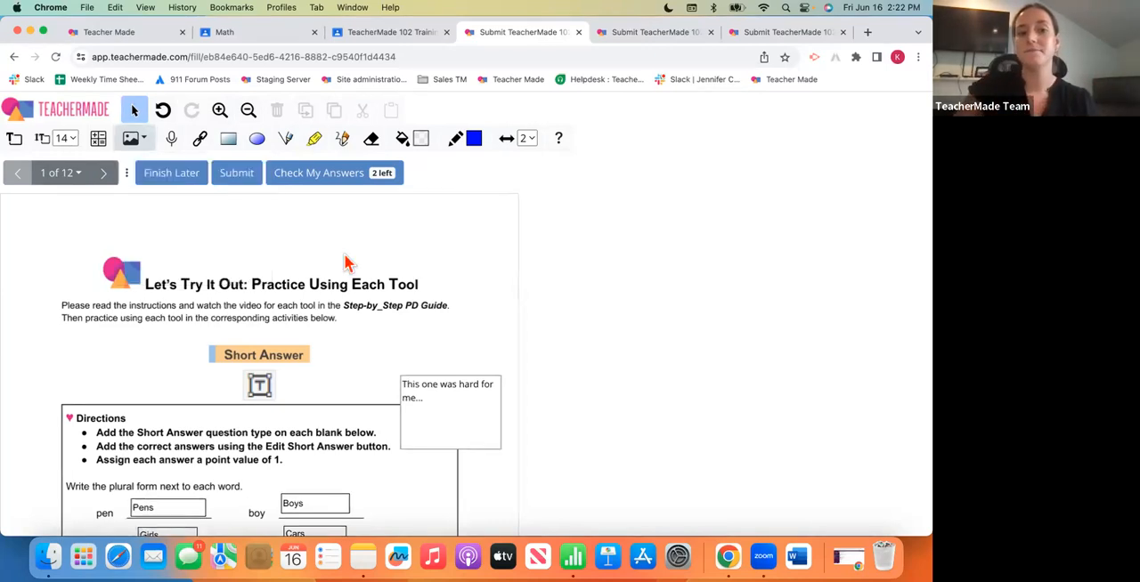
- Record and save an audio clip, and place its speaker icon beside the Short Answer heading on page 1
left_click(174, 148)
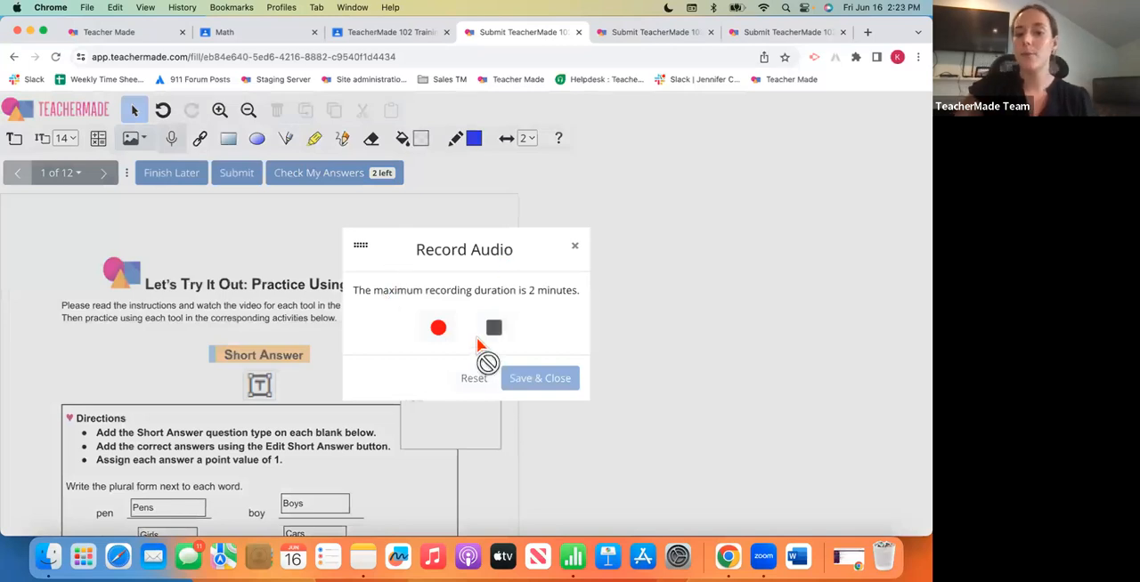
left_click(439, 328)
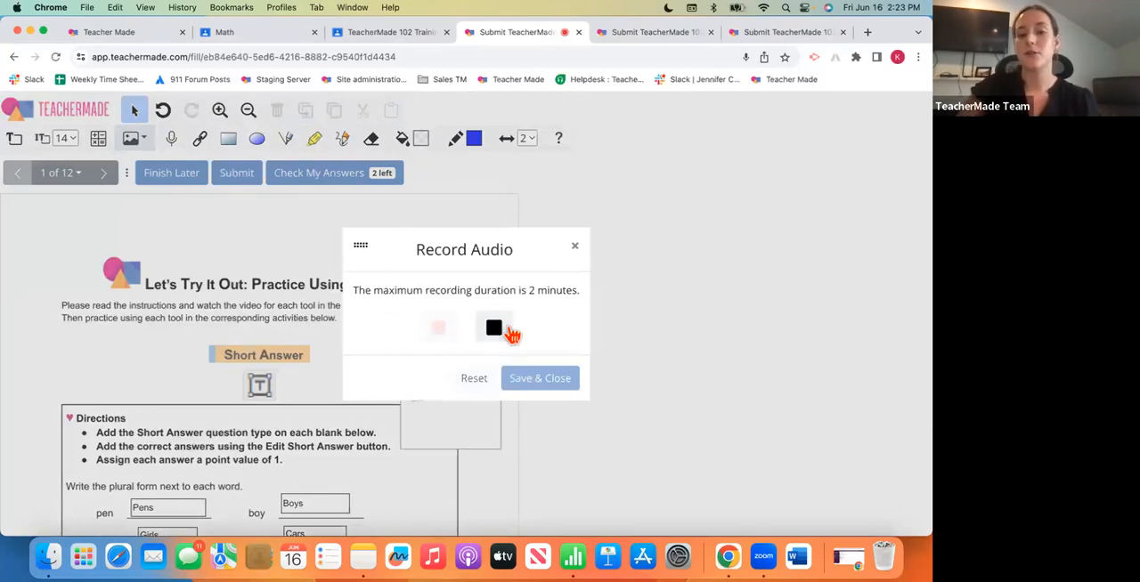
left_click(499, 330)
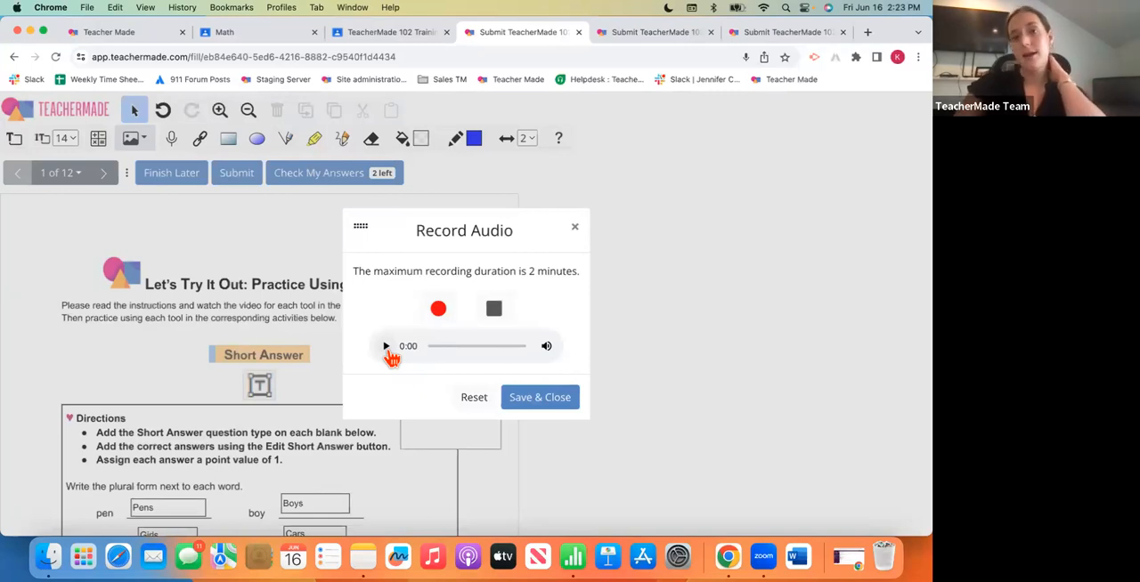
left_click(548, 405)
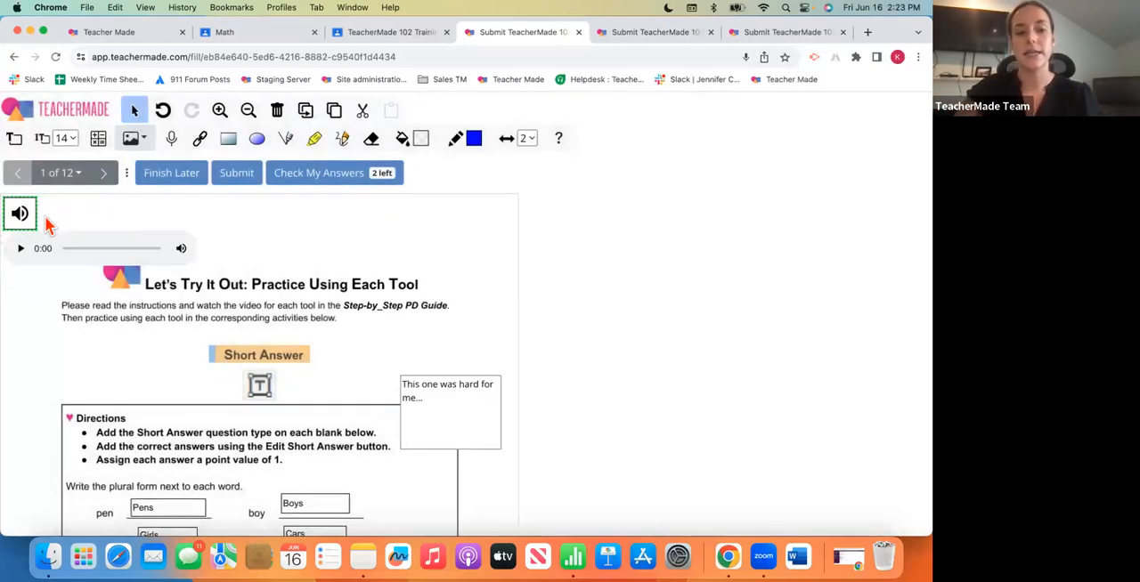
left_click_drag(24, 220, 116, 379)
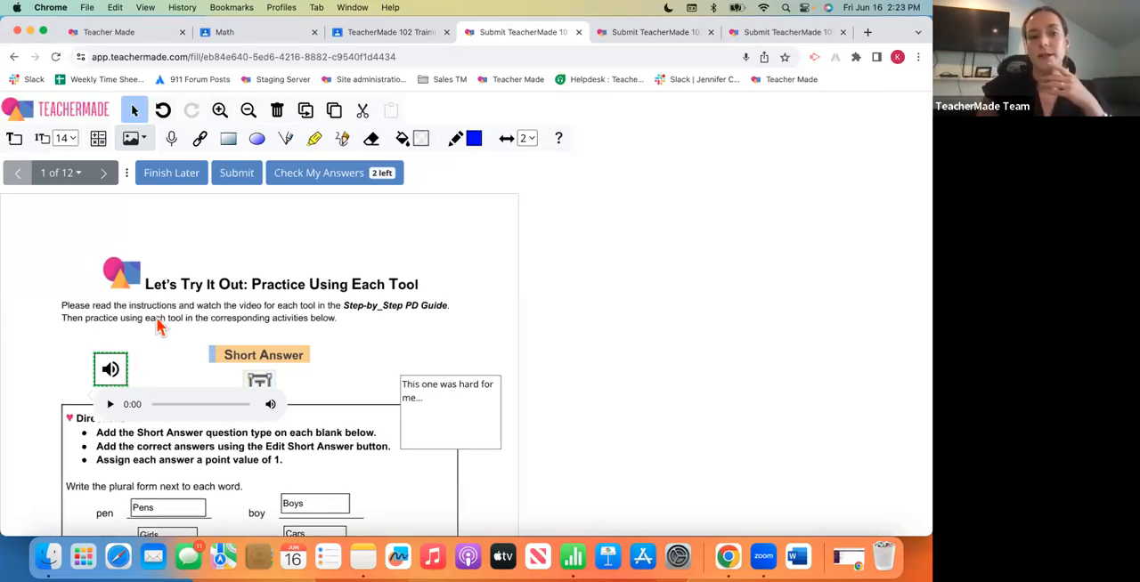
- Place a link box above the page title without entering any link text or address
left_click(201, 150)
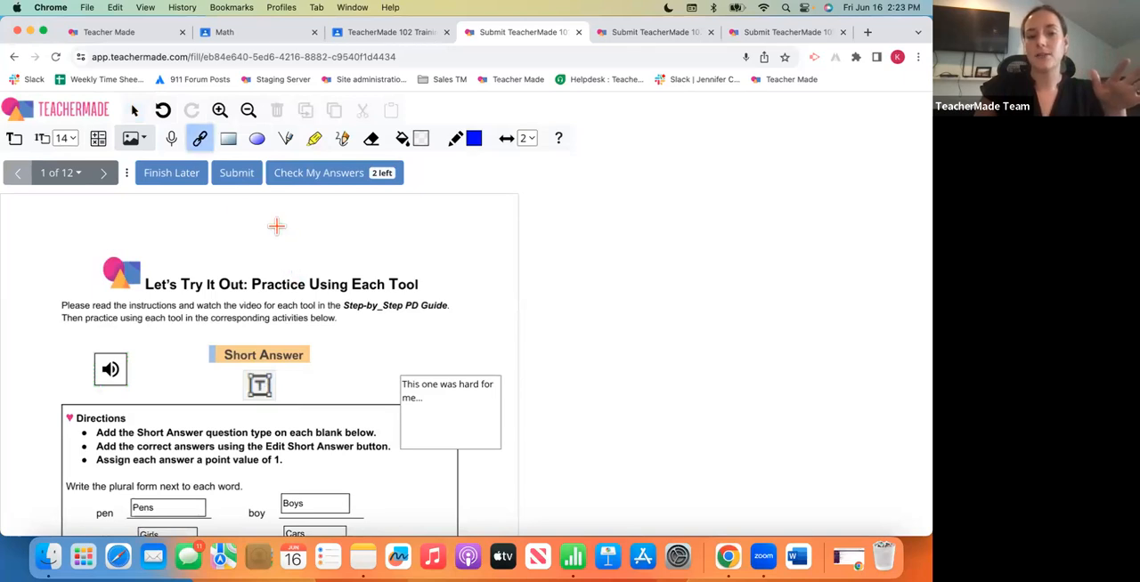
left_click_drag(276, 226, 408, 249)
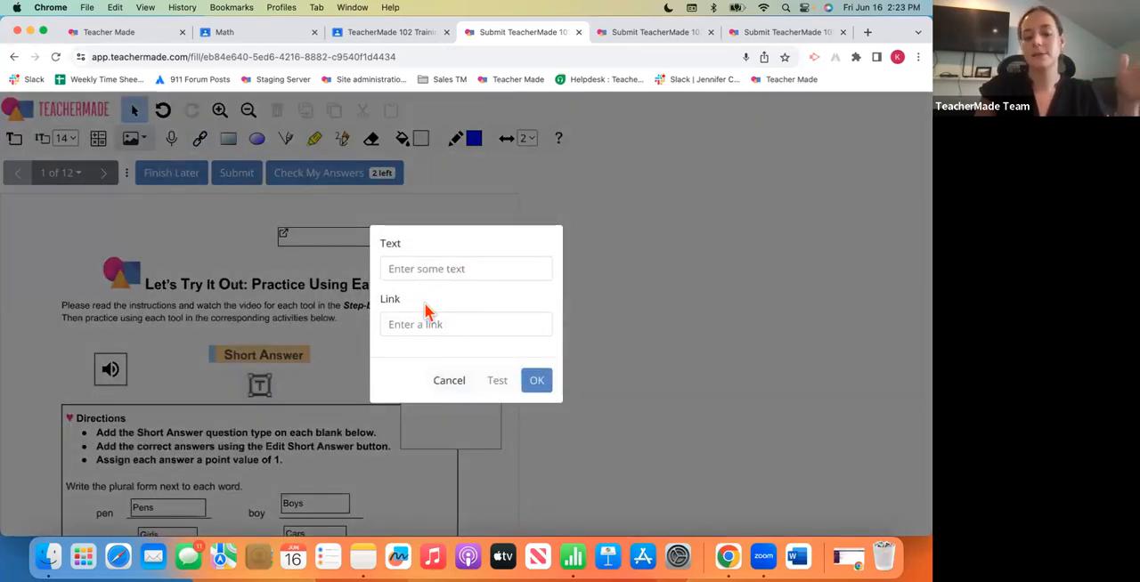
left_click(455, 390)
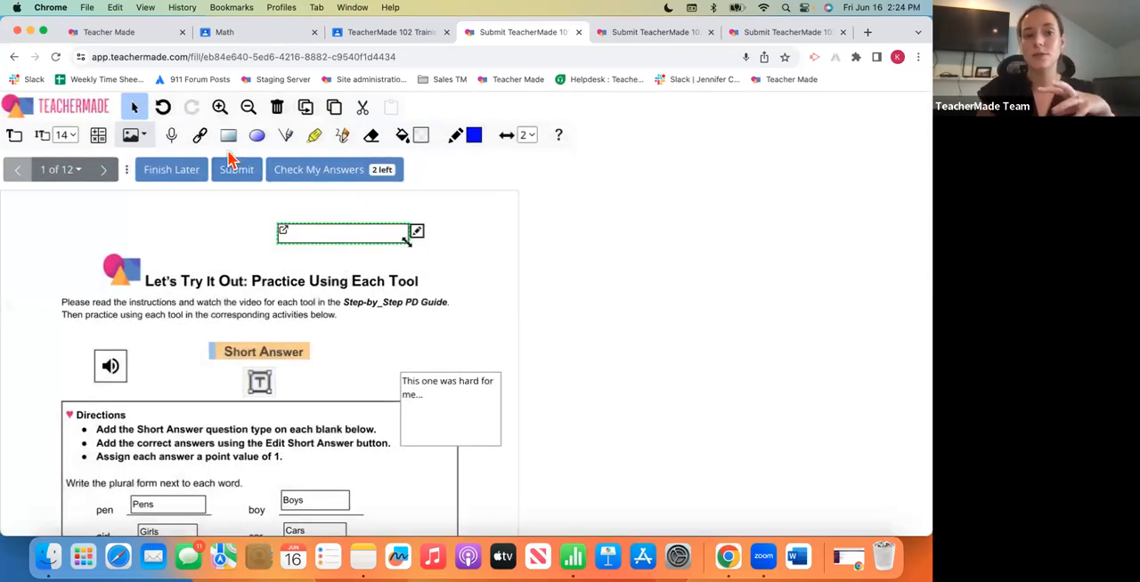
- Draw a blue line under the end of the first instruction line and highlight "corresponding activities below" in blue
left_click(282, 142)
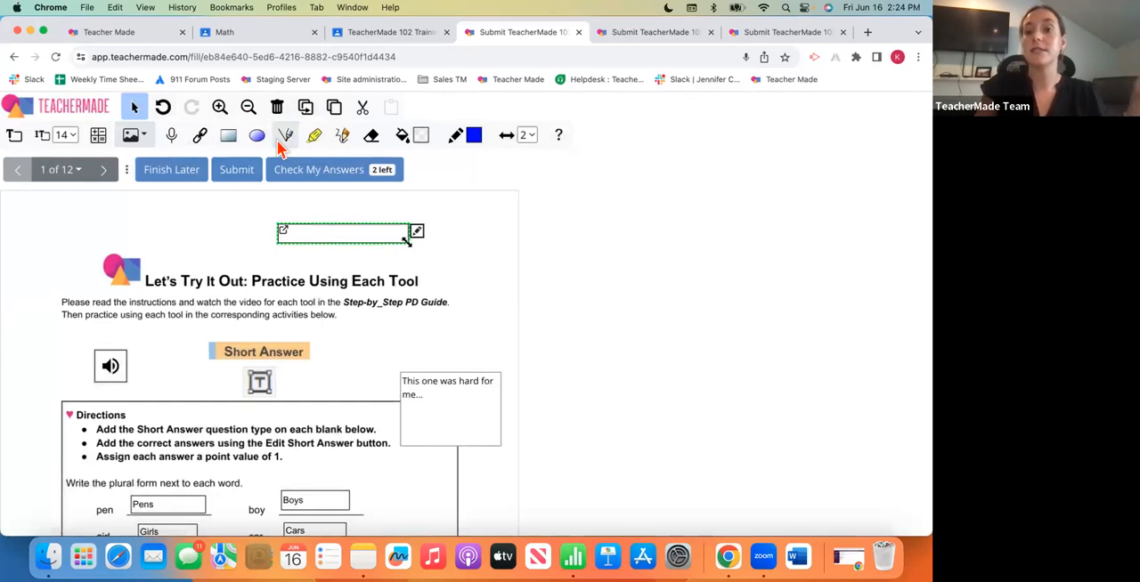
left_click_drag(297, 311, 401, 310)
left_click(314, 134)
left_click_drag(227, 315, 343, 310)
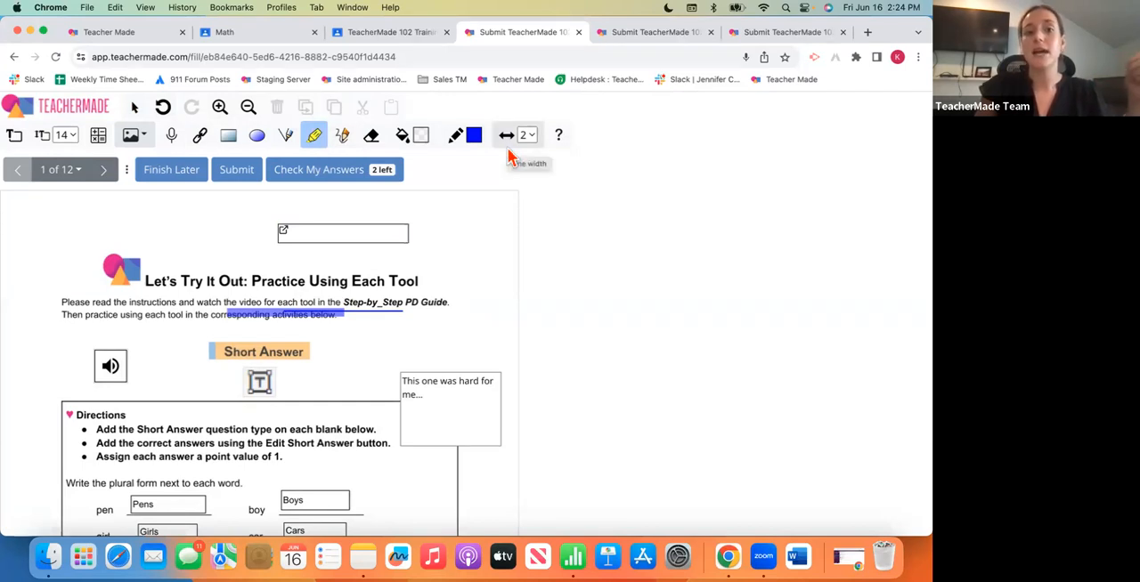
- View the help topics on entering answers and using the tools
left_click(558, 137)
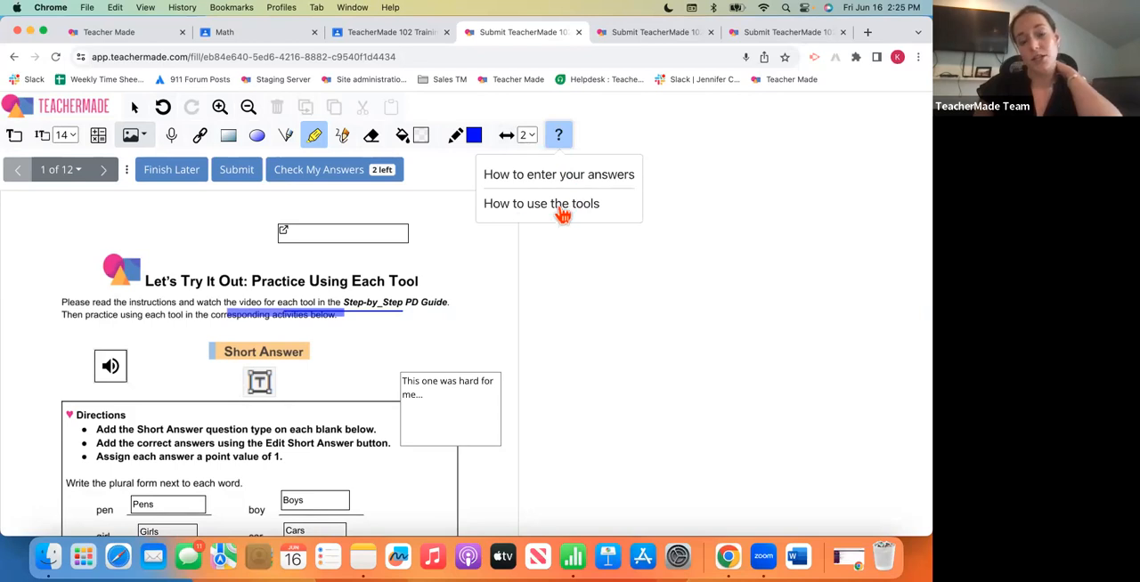
left_click(481, 266)
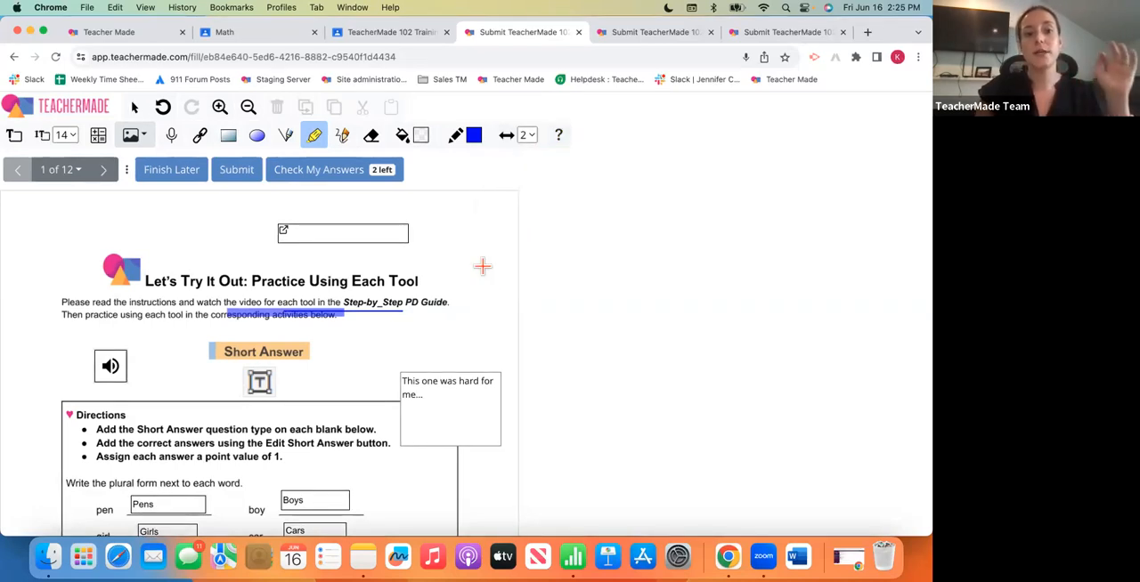
- From the teacher's assignment detail, open the in-progress student's submission and review the page 1 answers and added elements
left_click(134, 37)
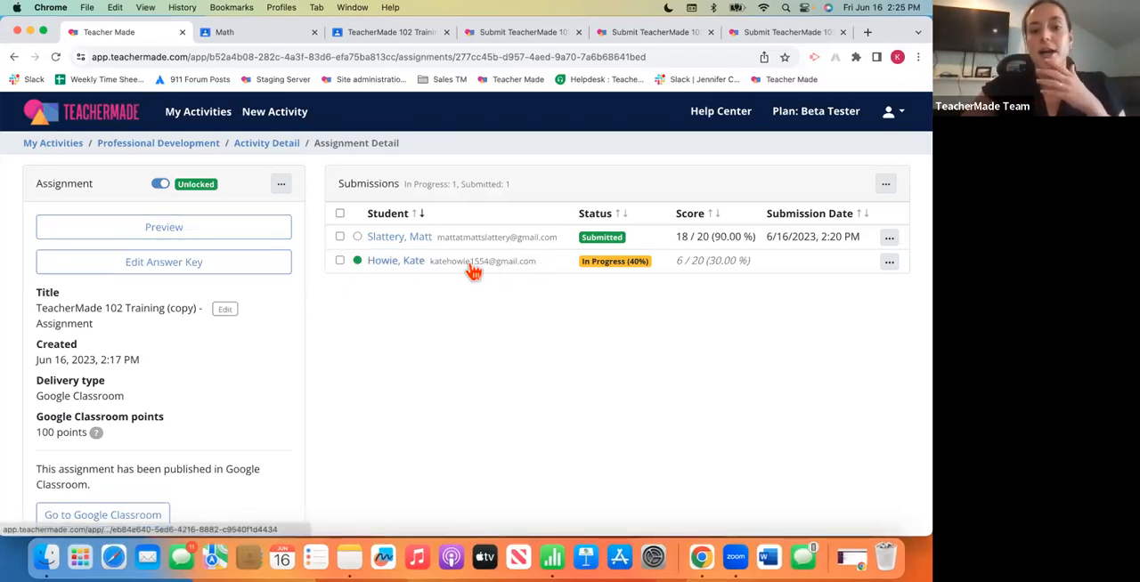
left_click(399, 264)
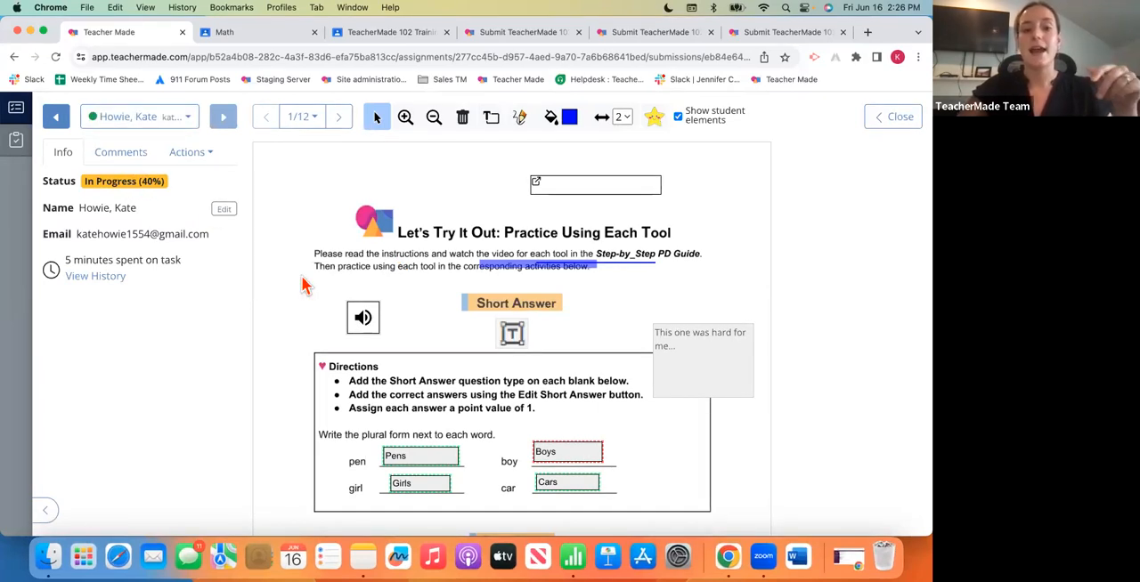
scroll(387, 368, "down", 1)
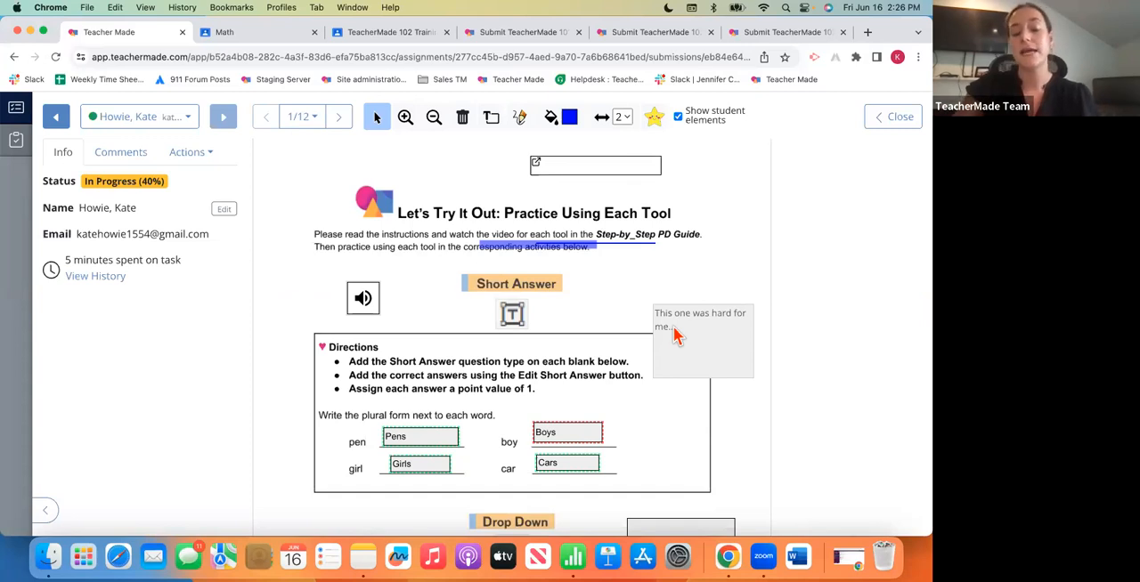
scroll(450, 461, "down", 1)
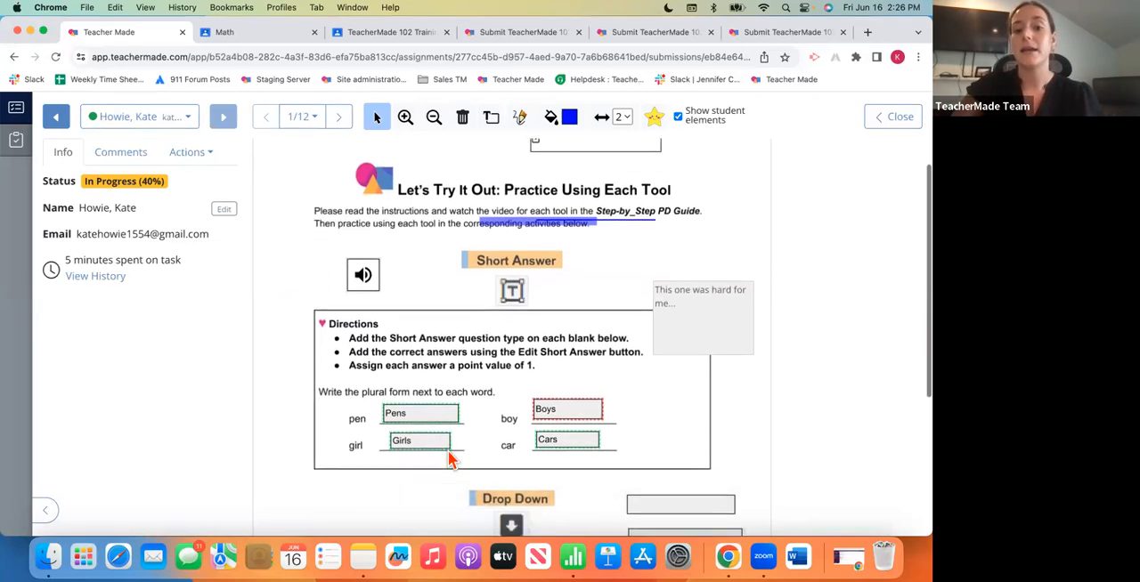
scroll(449, 461, "down", 5)
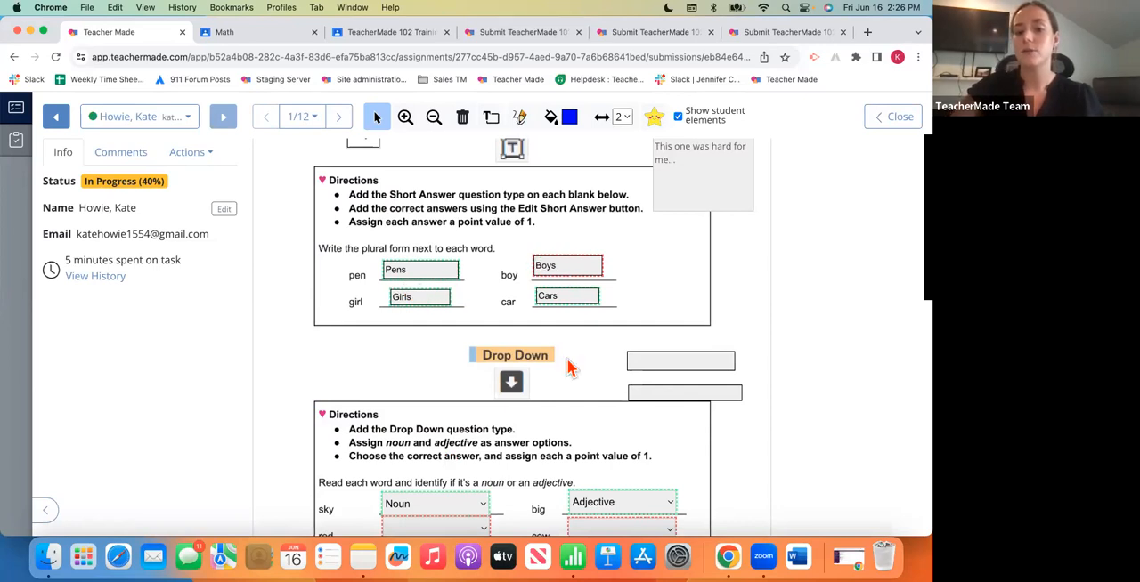
scroll(567, 359, "down", 2)
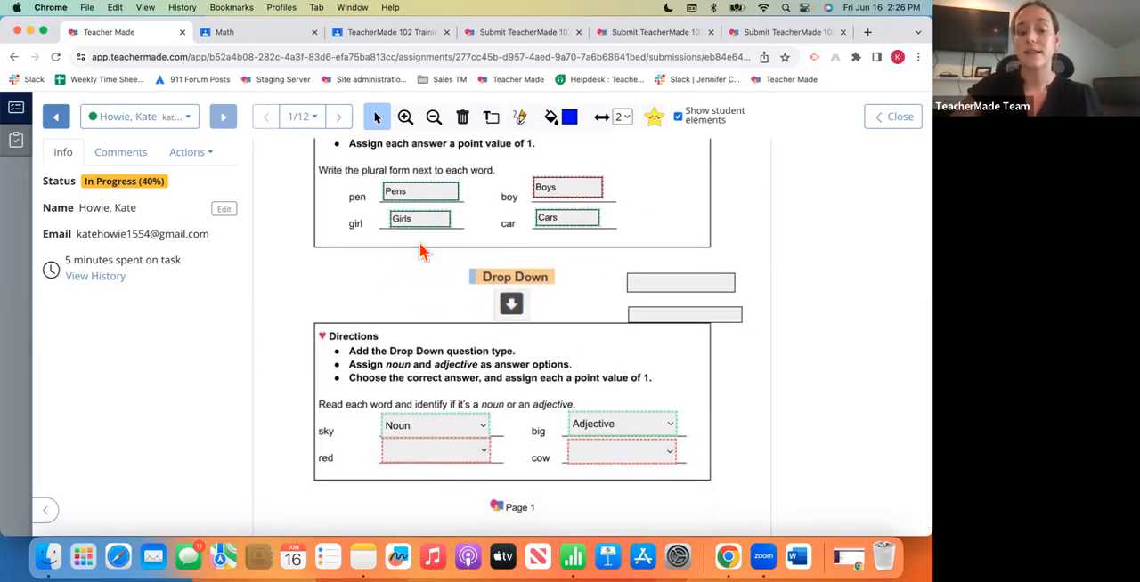
scroll(423, 258, "up", 6)
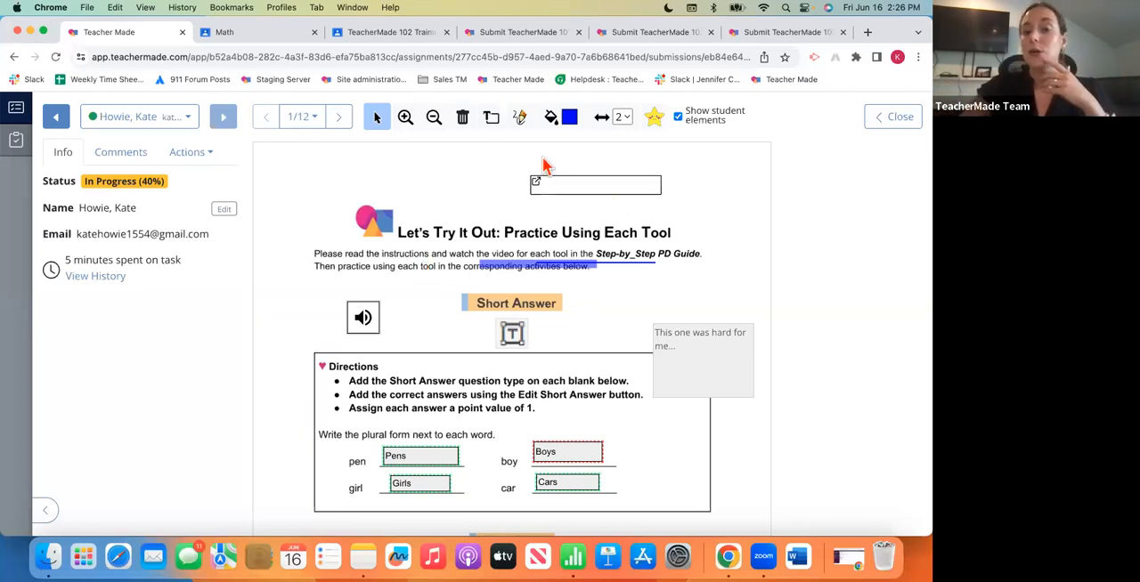
- Add a teacher text box reading "Check out yesterday's class notes" below the student's "This one was hard for me..." note
left_click(491, 119)
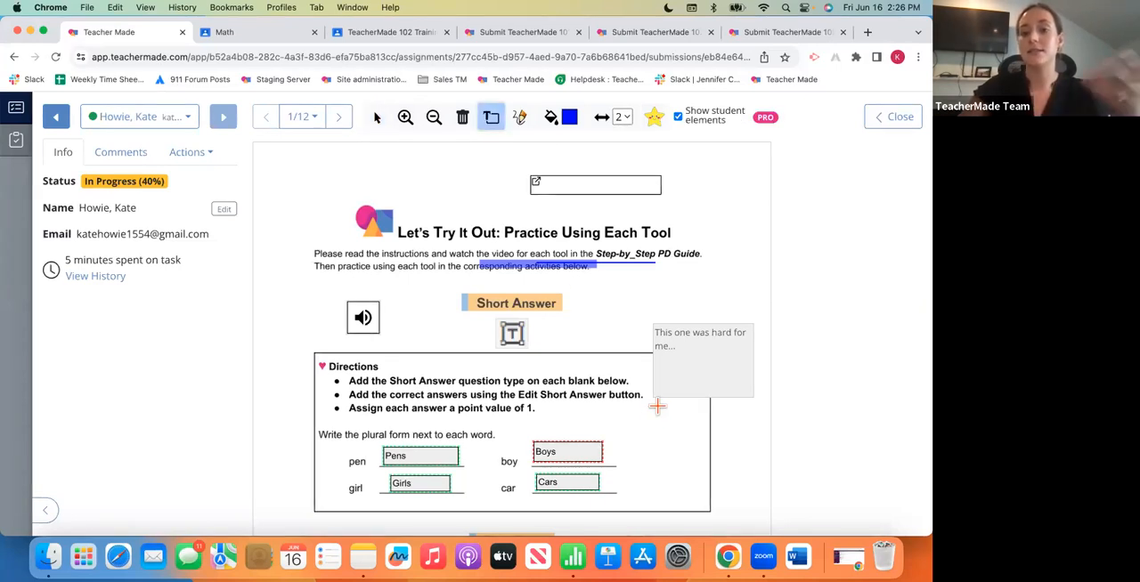
left_click_drag(650, 415, 754, 476)
type("Check out yesterday;s")
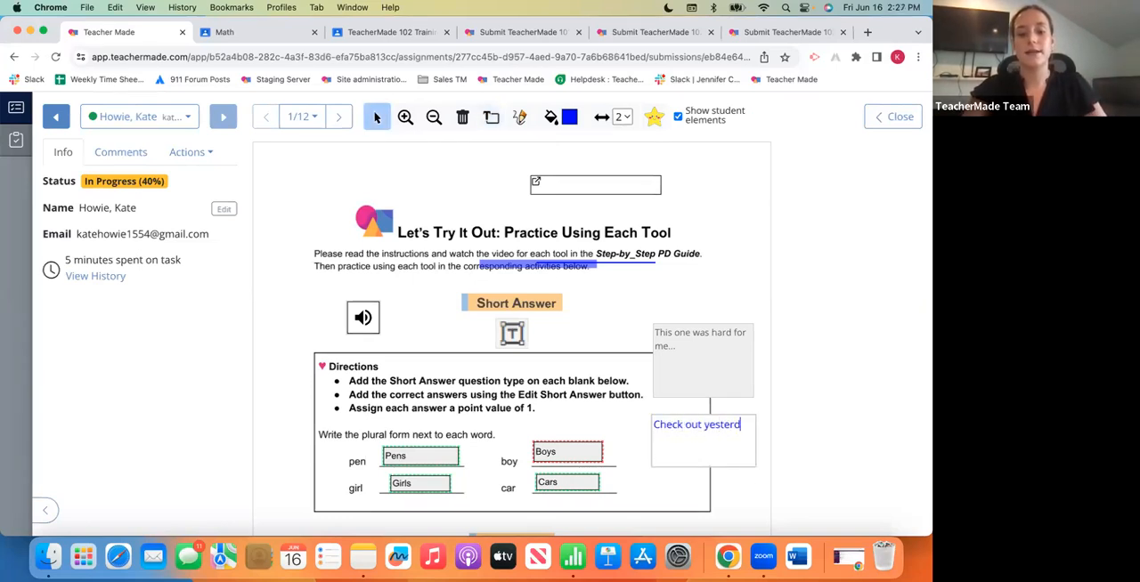
key("BackSpace")
key("BackSpace")
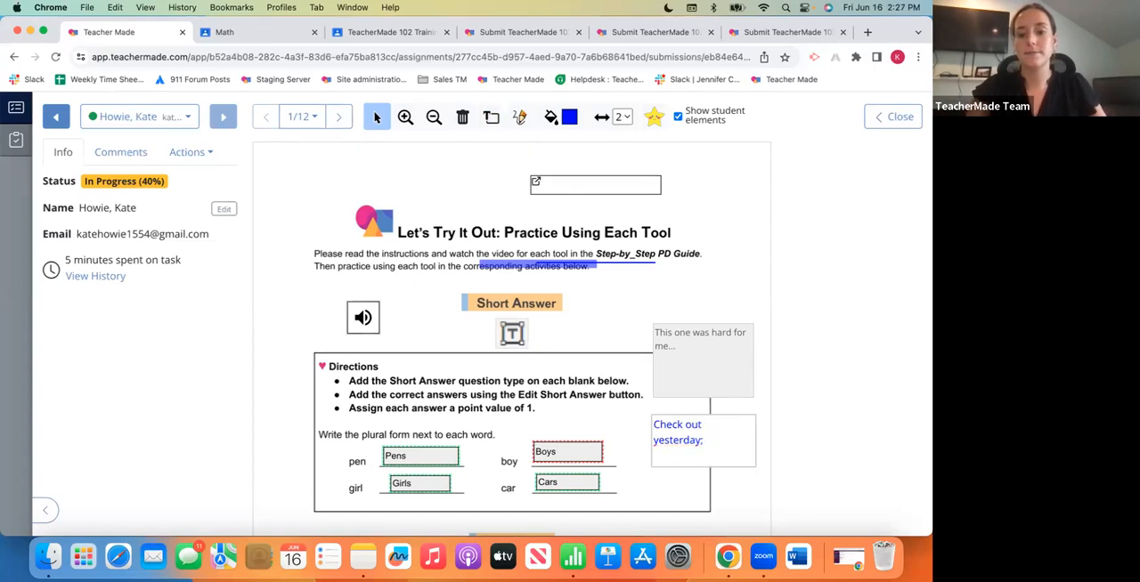
type("'s class notes")
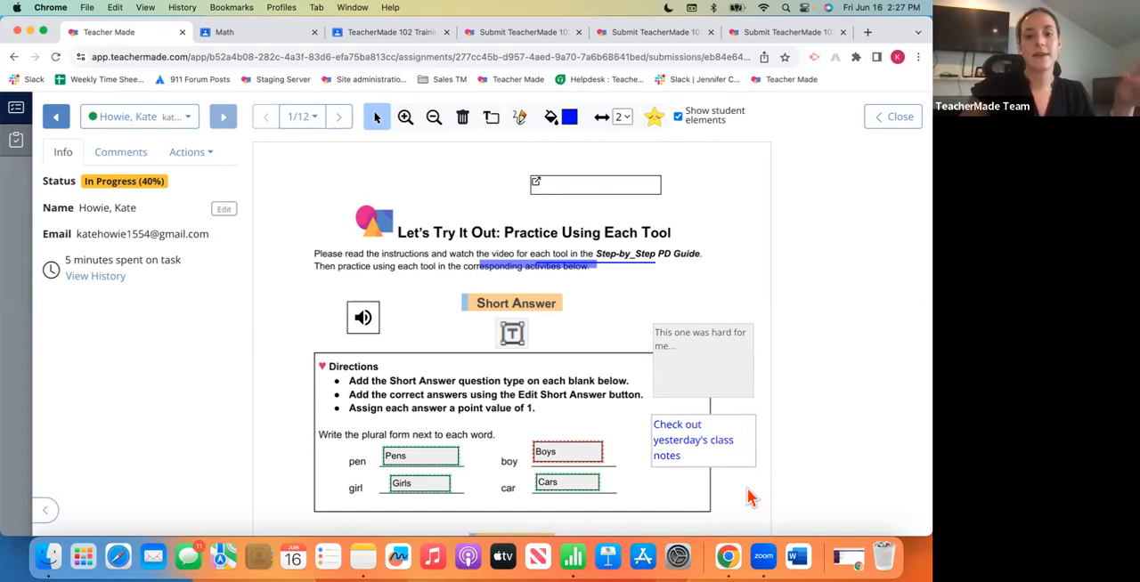
- Place a clapping-hands sticker on the upper corner of the student's "This one was hard for me..." note
left_click(658, 130)
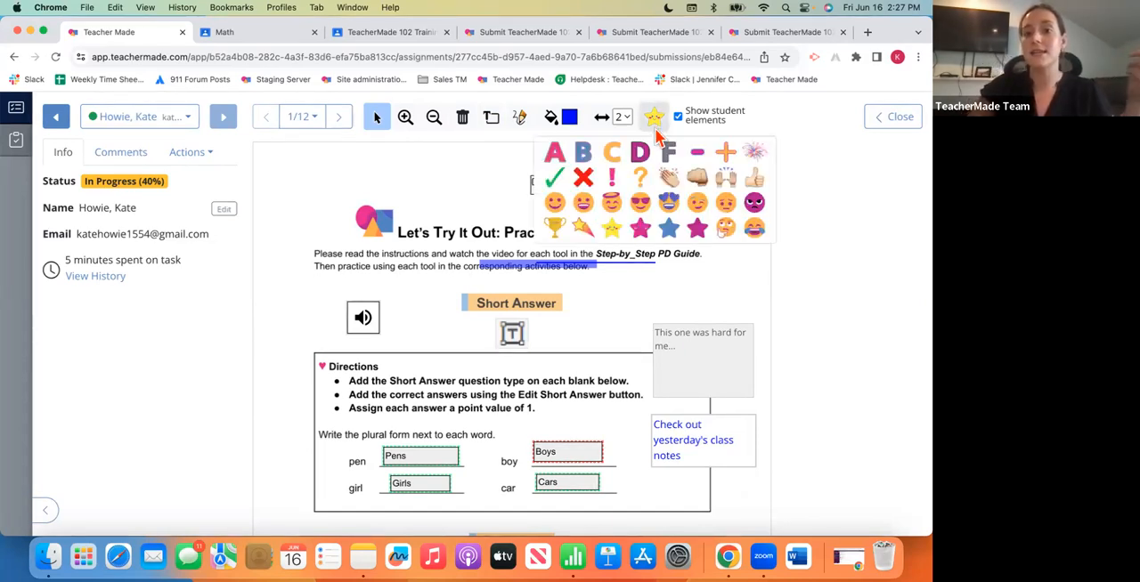
left_click(671, 178)
left_click(748, 309)
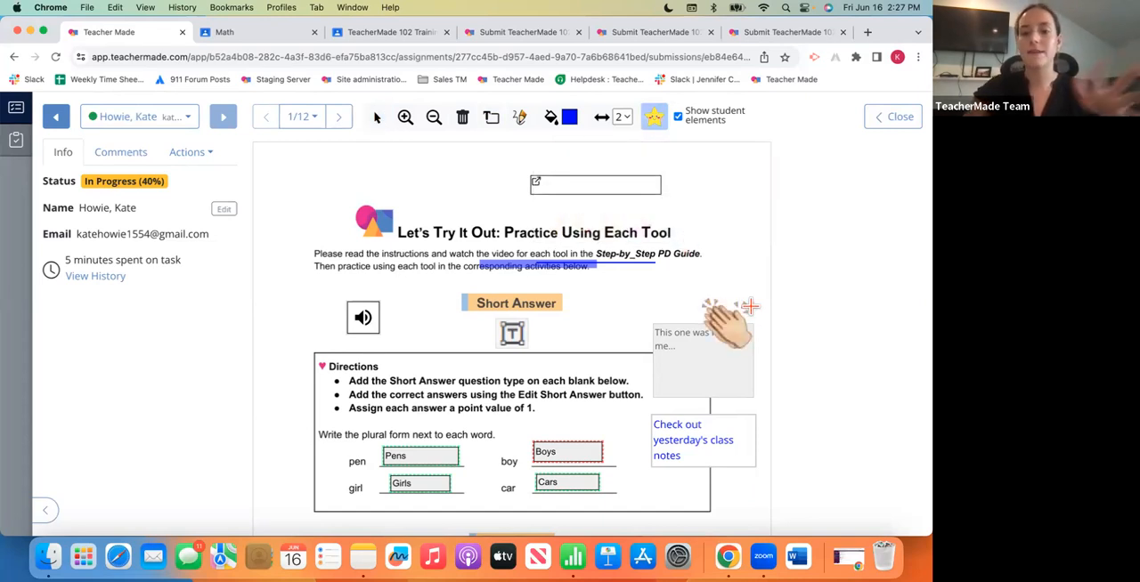
- Switch to the student's copy of the activity and examine the teacher's sticker and text comment on page 1
left_click(416, 45)
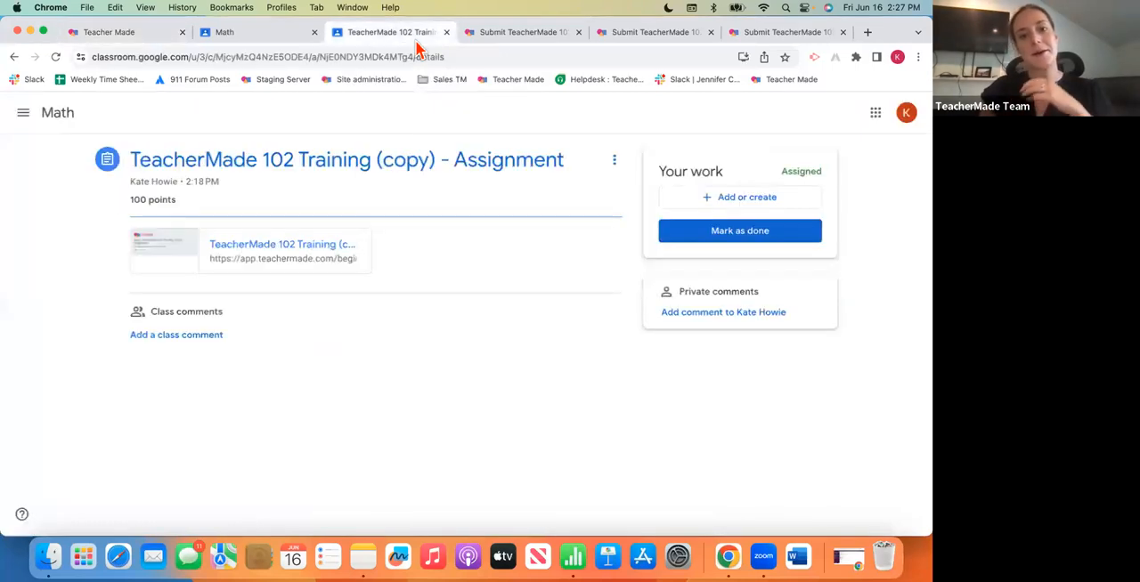
left_click(289, 32)
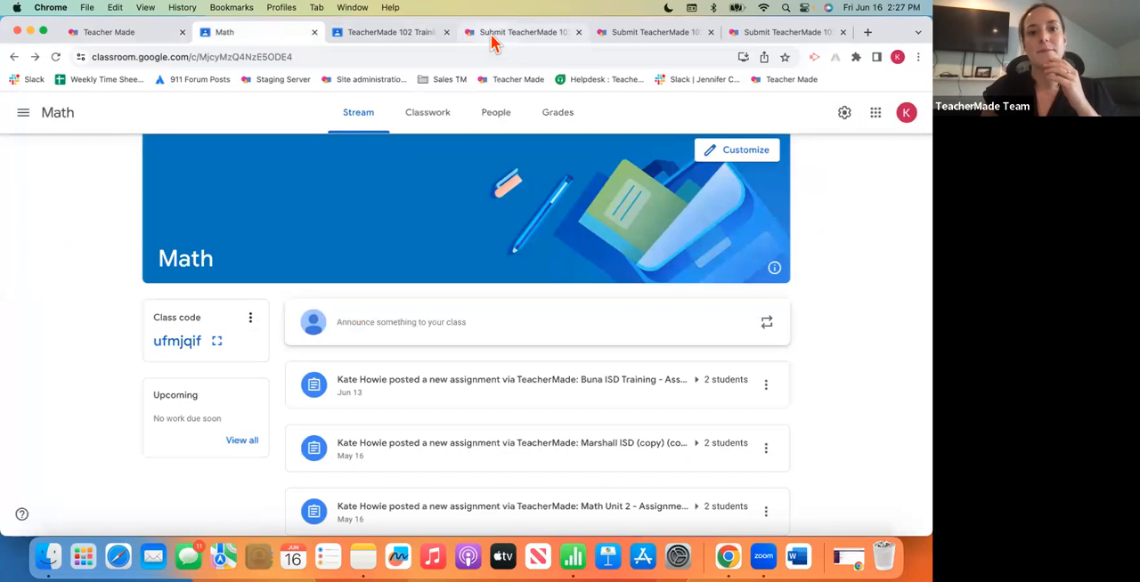
left_click(493, 36)
scroll(374, 323, "down", 1)
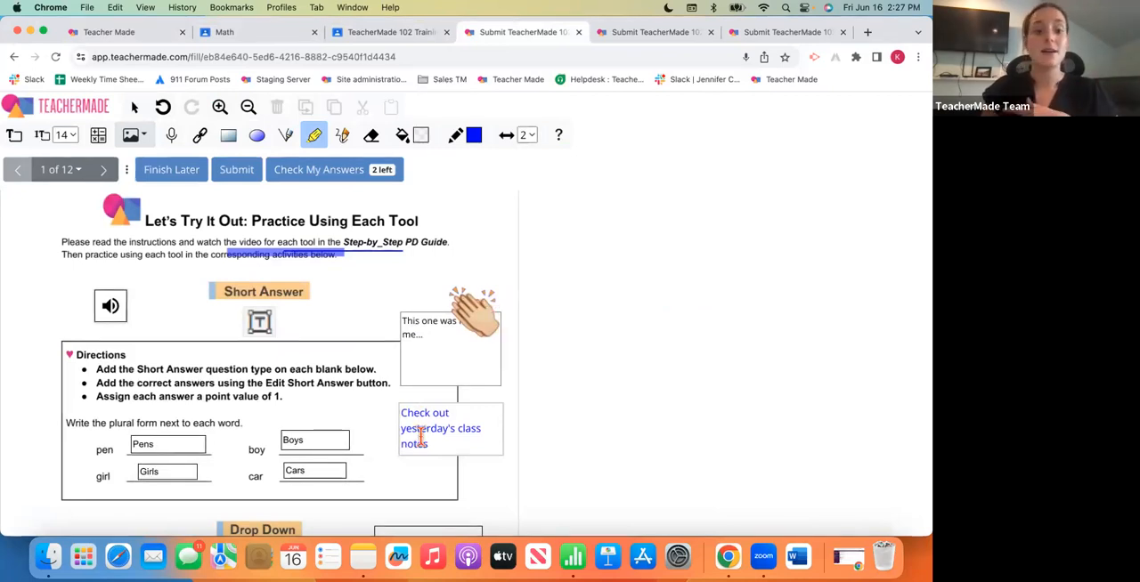
scroll(409, 432, "down", 1)
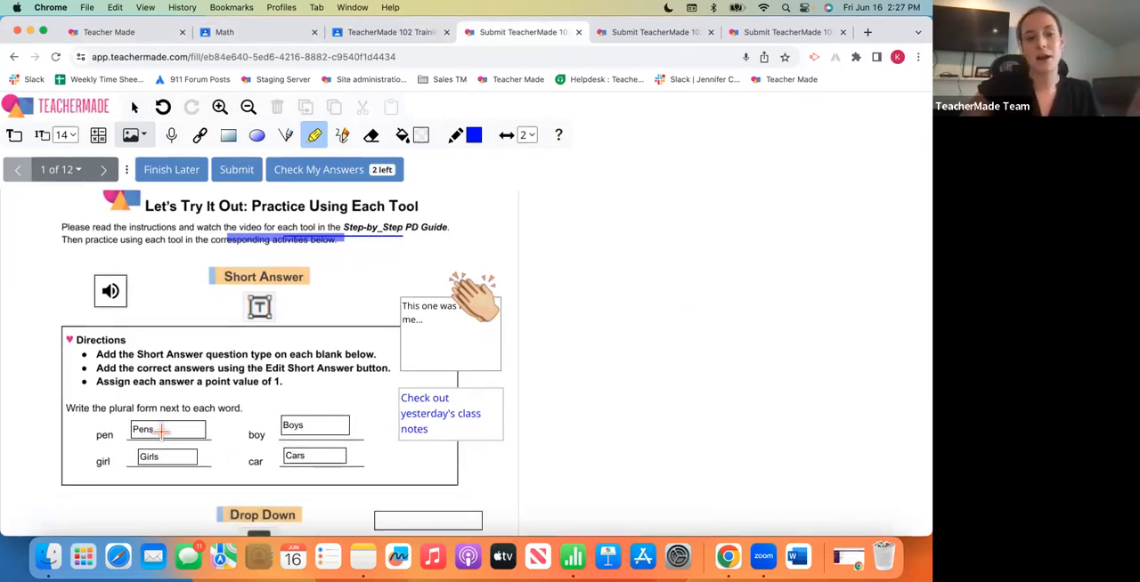
scroll(162, 431, "down", 1)
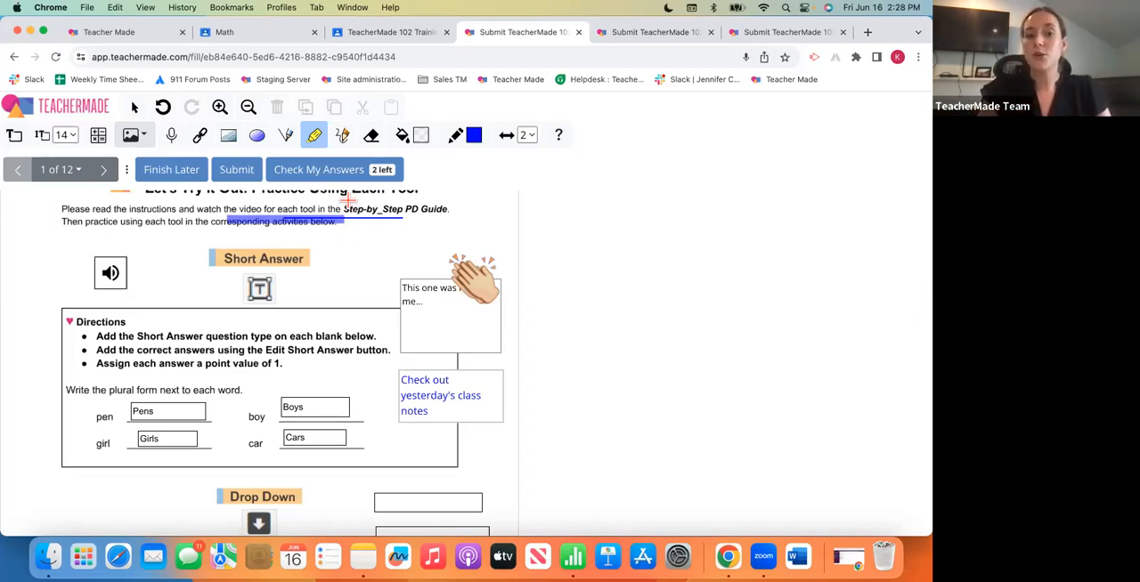
- As the student, use one of the allowed answer checks on the activity and confirm it
left_click(134, 107)
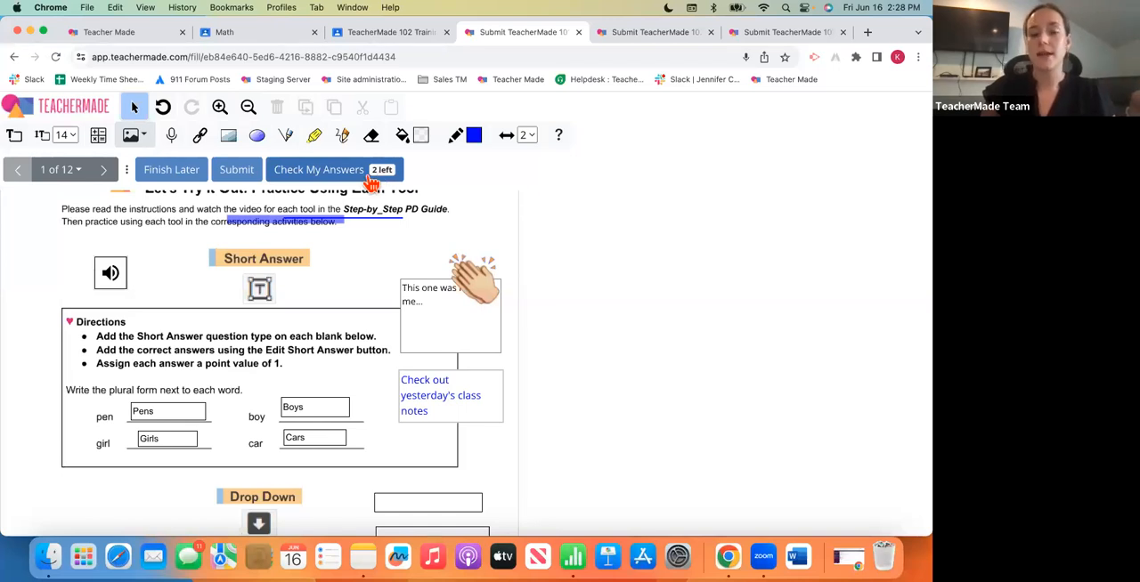
left_click(370, 181)
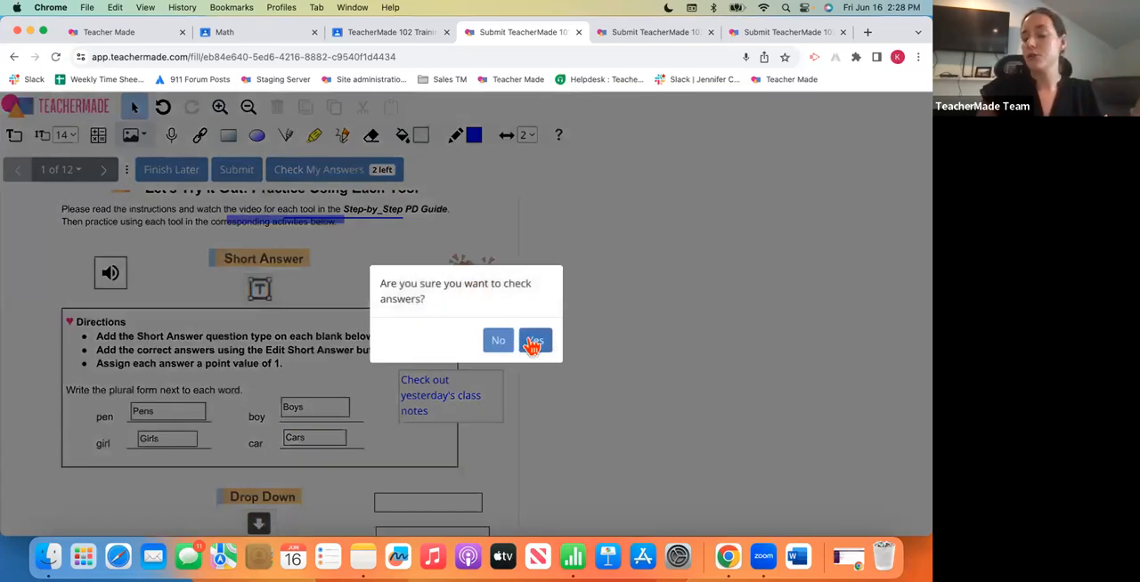
left_click(530, 342)
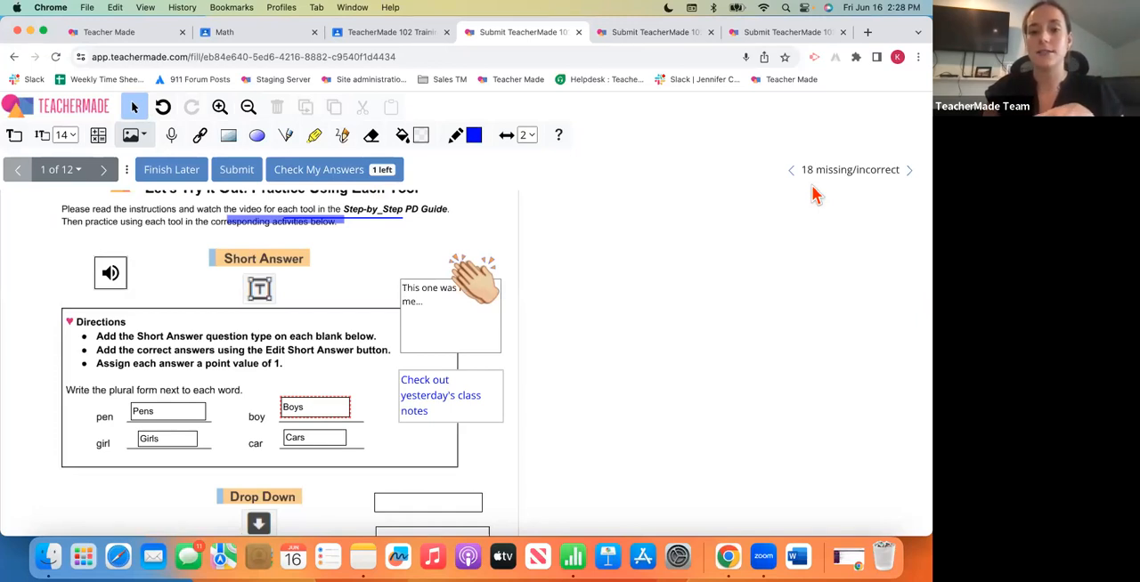
- Go through the missing or incorrect items to the page 2 matching question and match Columbia to South Carolina
left_click(910, 171)
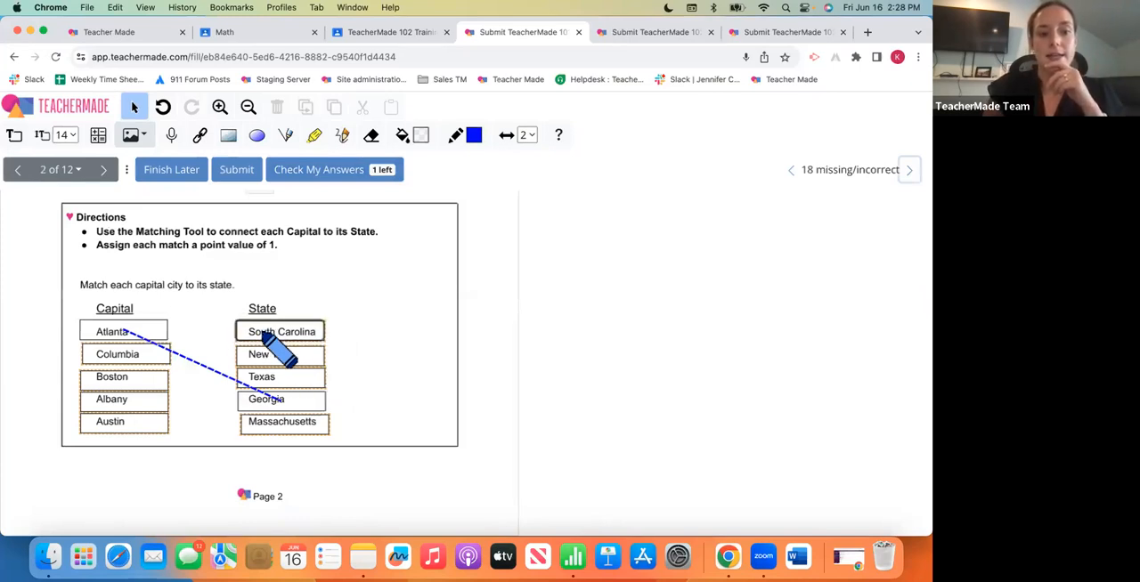
left_click_drag(169, 353, 256, 330)
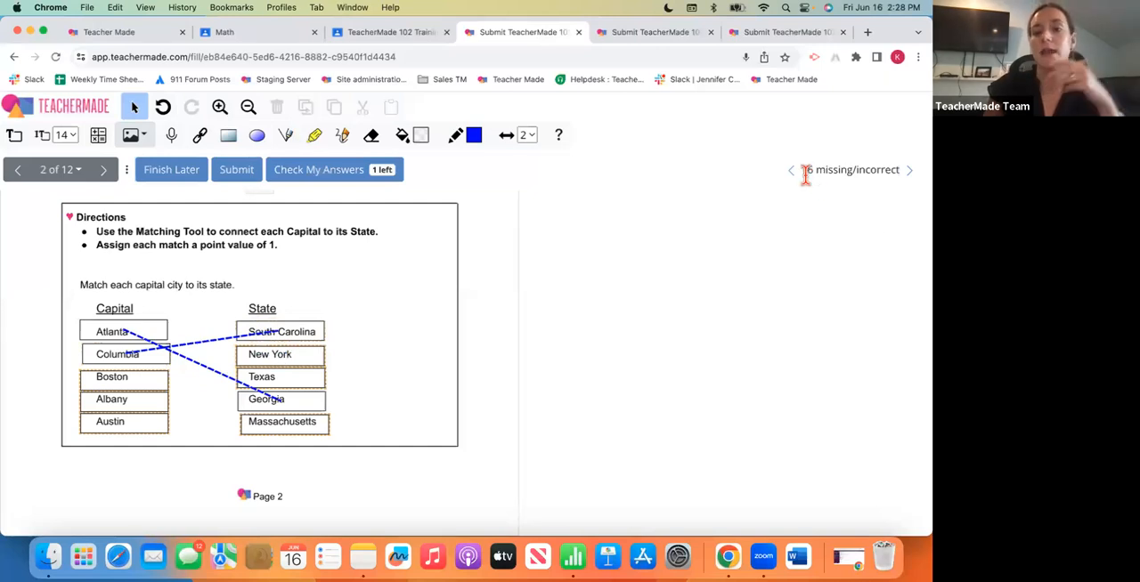
- Step through the remaining missing or incorrect items as far as the first True/False question on page 3
left_click(909, 178)
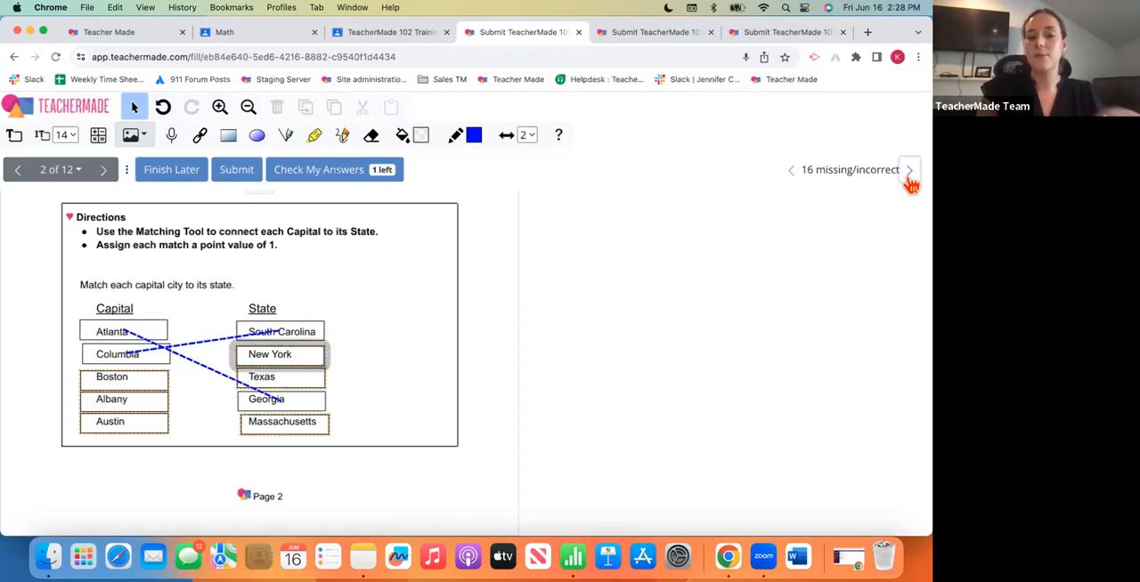
left_click(909, 178)
left_click(909, 179)
left_click(909, 178)
left_click(909, 178)
left_click(910, 178)
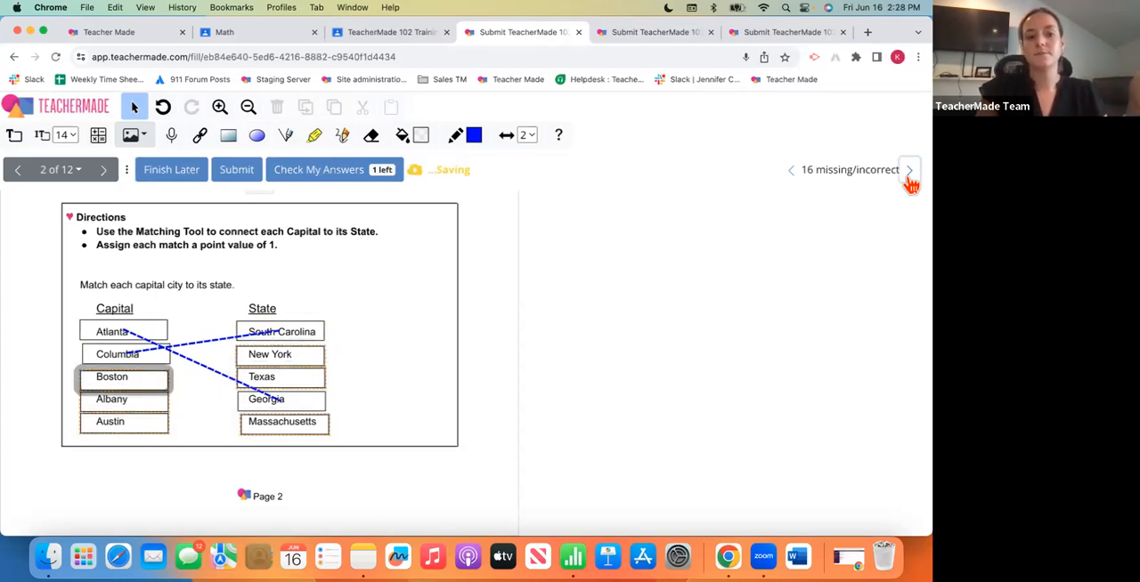
left_click(909, 178)
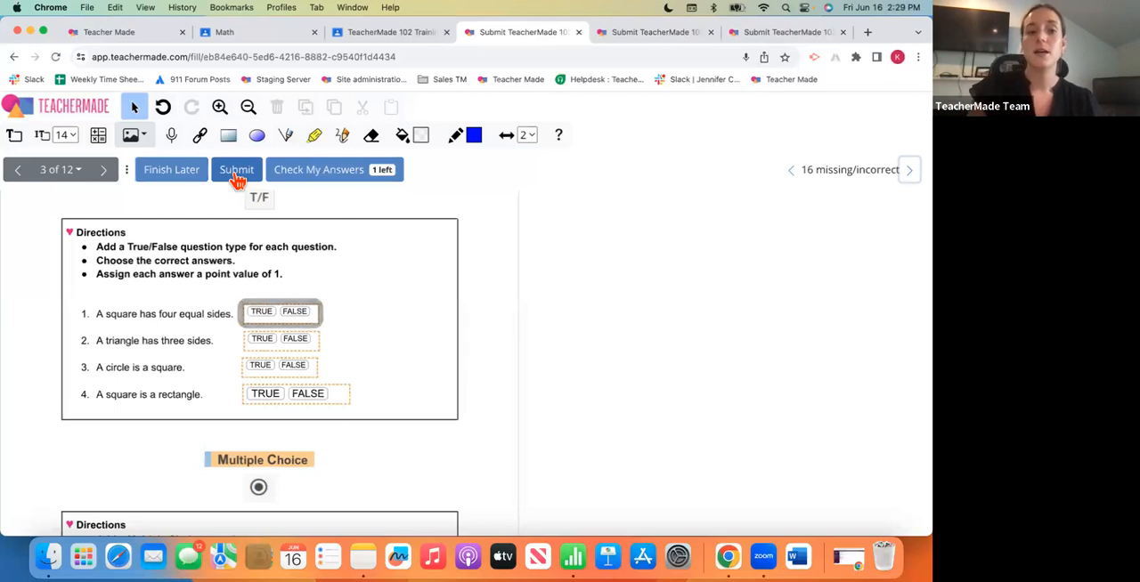
- Submit the student's activity and confirm submitting it despite the incomplete answers
left_click(237, 175)
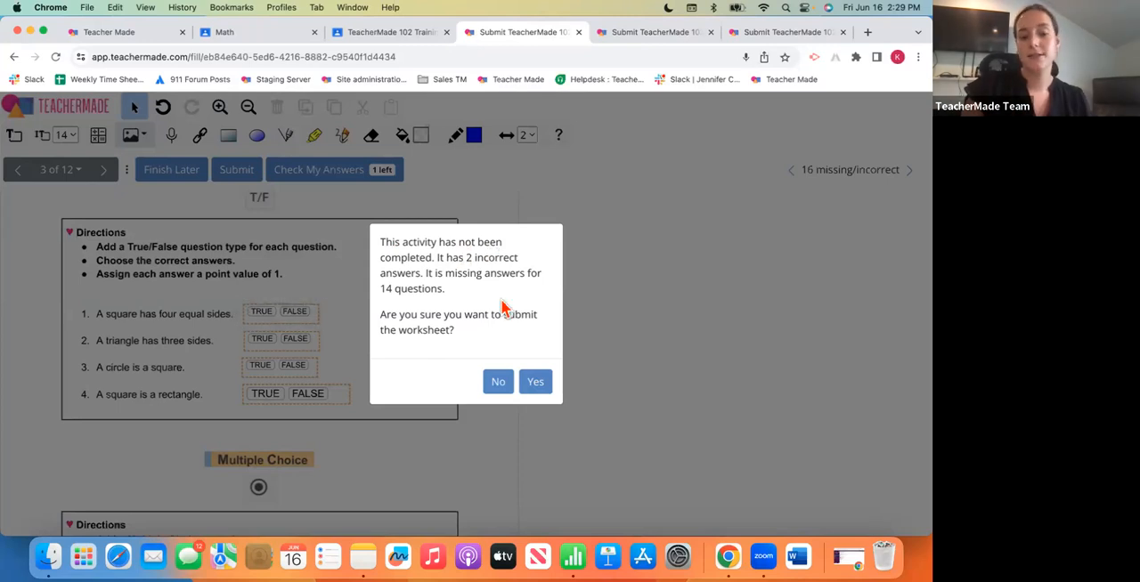
left_click(534, 383)
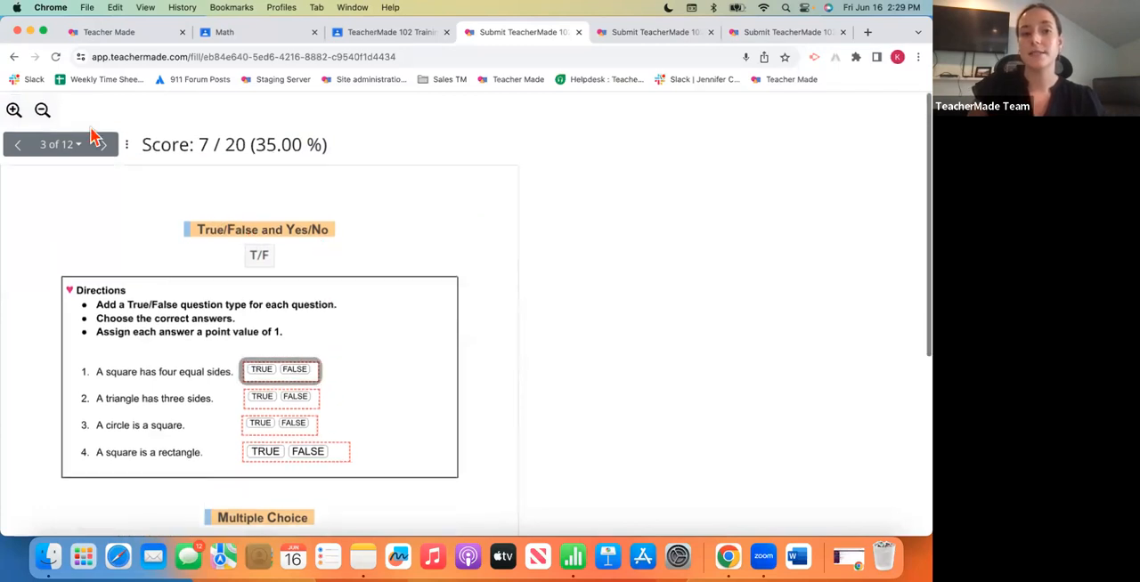
- Go back to page 1 of the scored submission and view the correct answer and points for the "red" drop-down
left_click(68, 143)
left_click(71, 174)
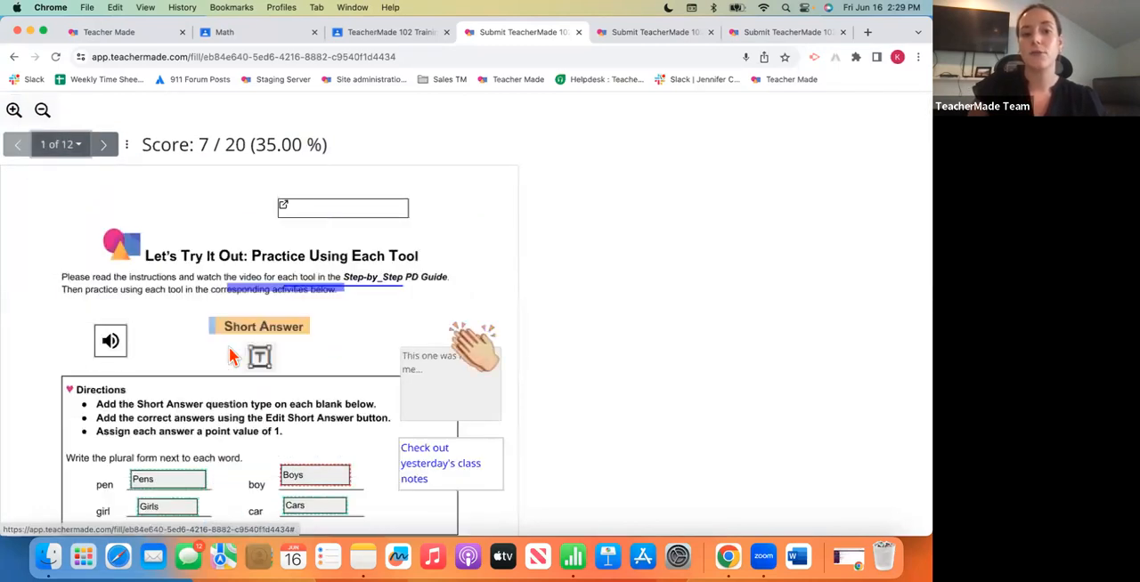
scroll(230, 356, "down", 5)
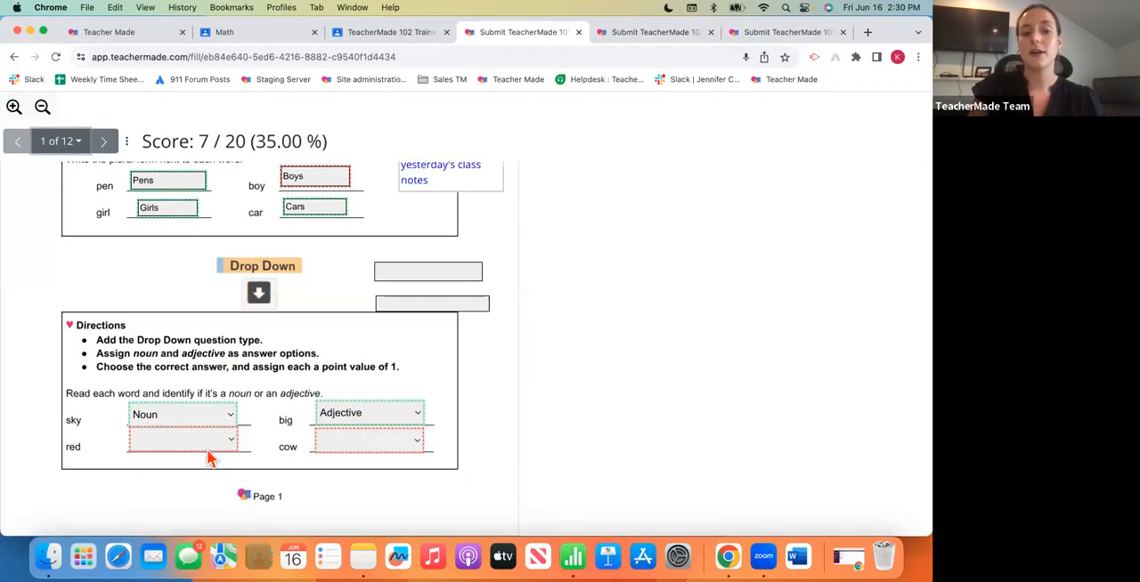
mouse_move(201, 442)
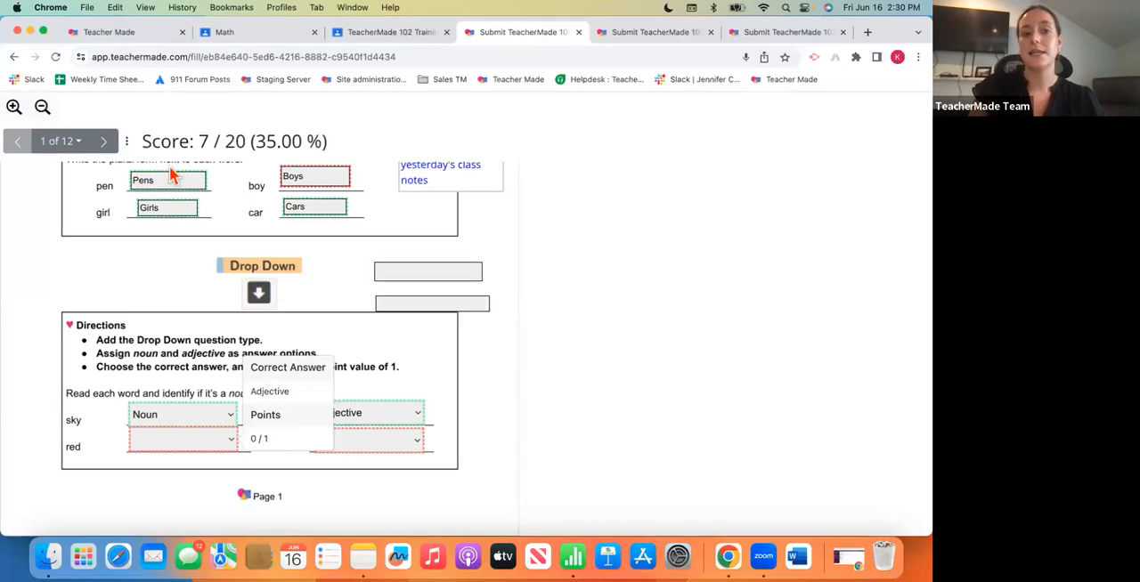
- View the scoring details of the open answer on page 2 of the scored submission, and return to page 1
left_click(108, 146)
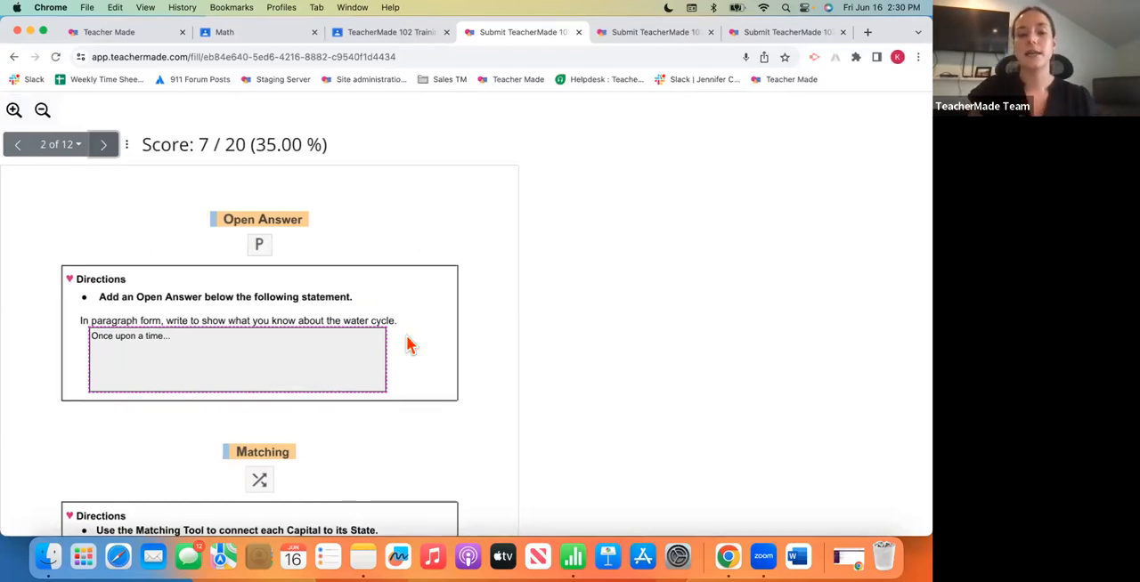
left_click(325, 353)
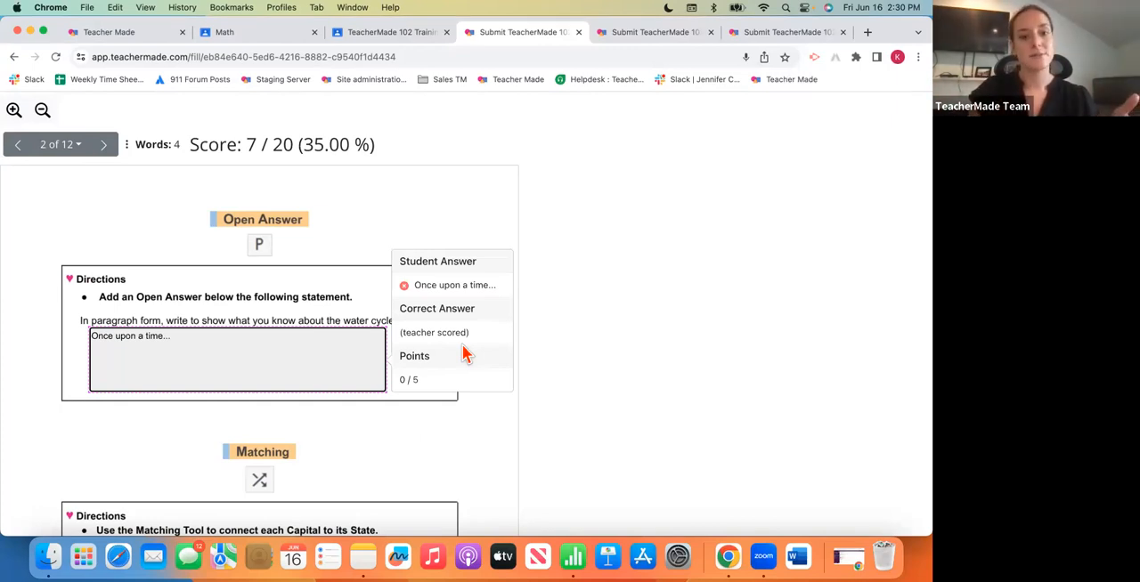
left_click(78, 148)
left_click(78, 175)
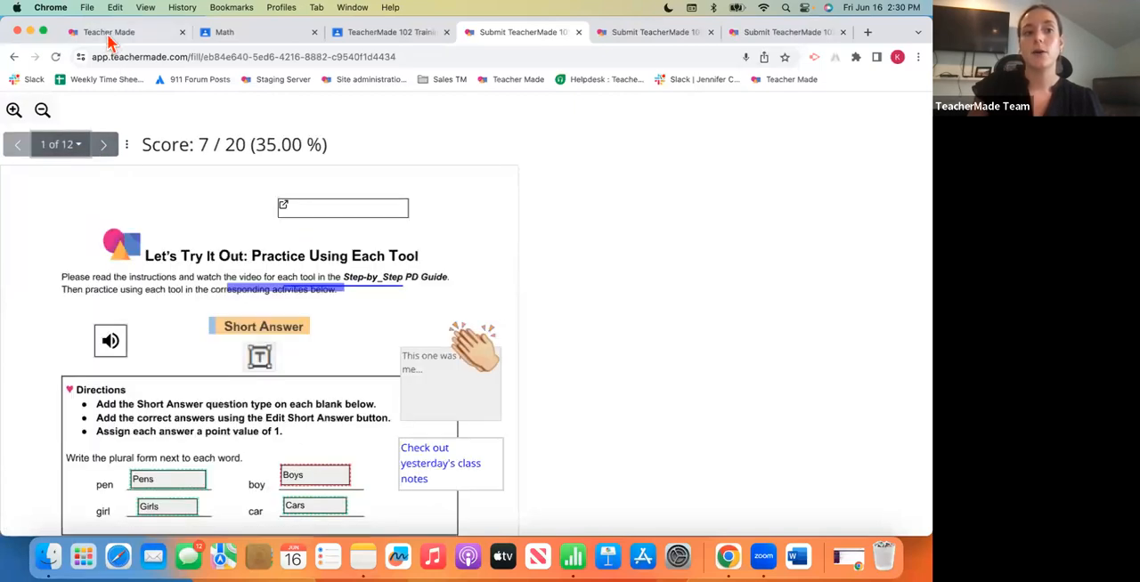
- Return to the teacher's view and close the student's submission to view the assignment's list of submissions
left_click(108, 36)
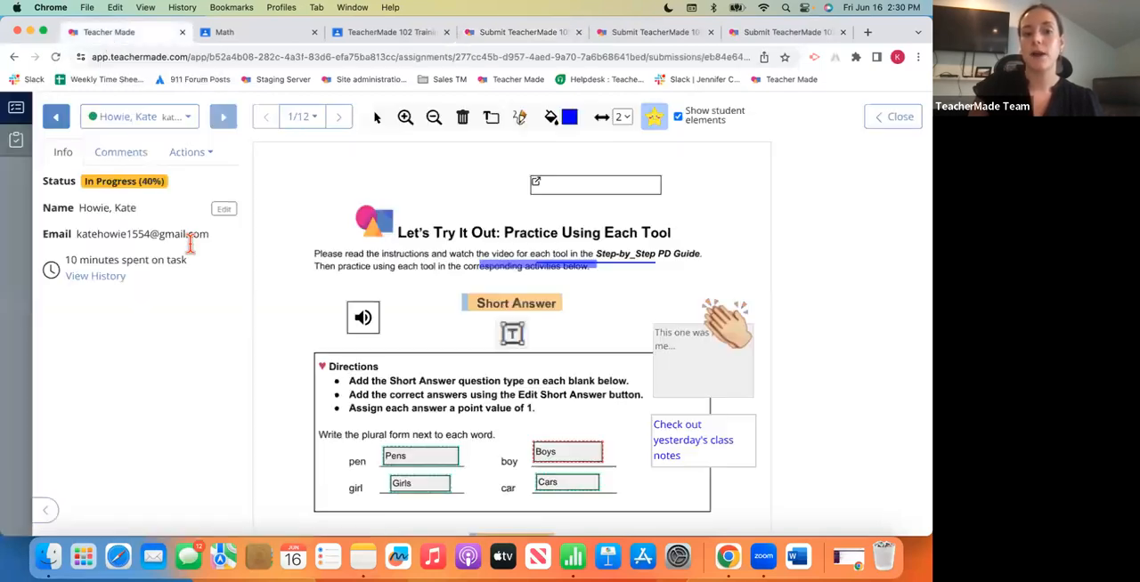
left_click(896, 117)
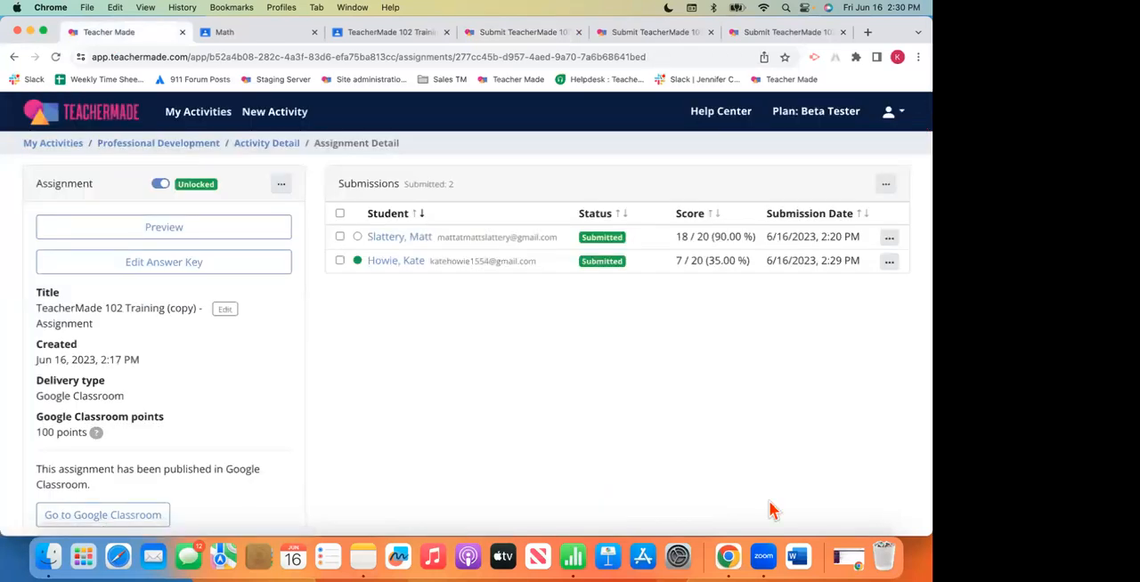
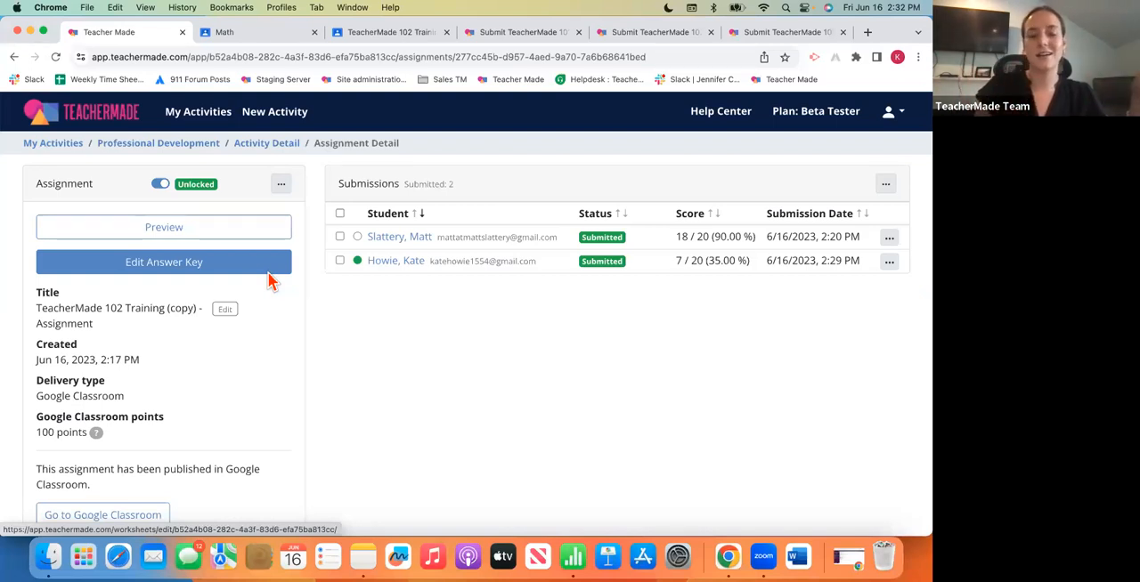
- Open the assignment's answer key for editing, and read and close the explanation of what Answer Key Mode allows
left_click(194, 273)
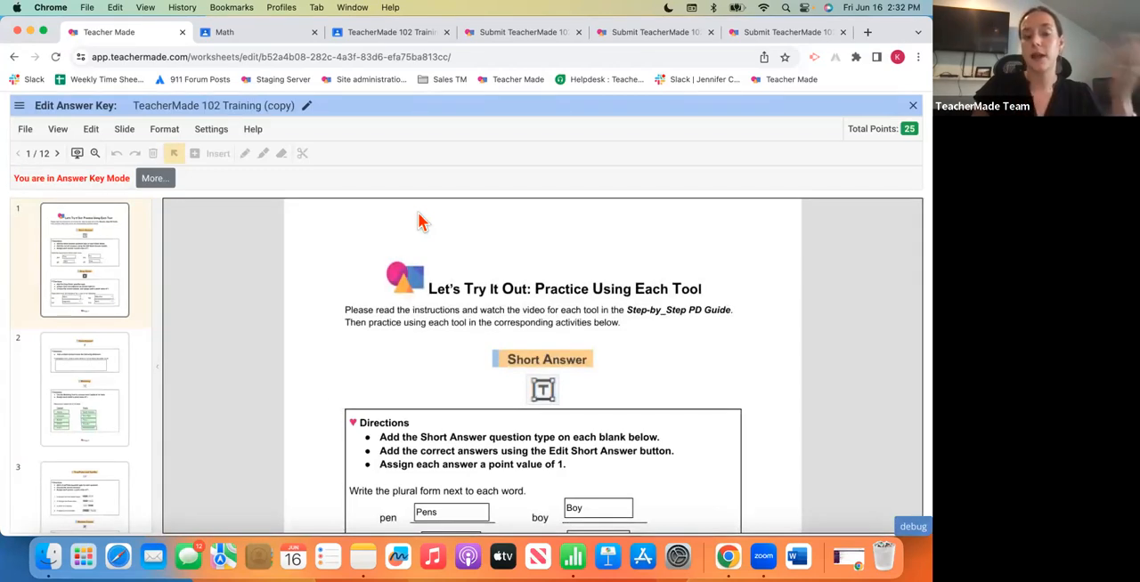
left_click(160, 187)
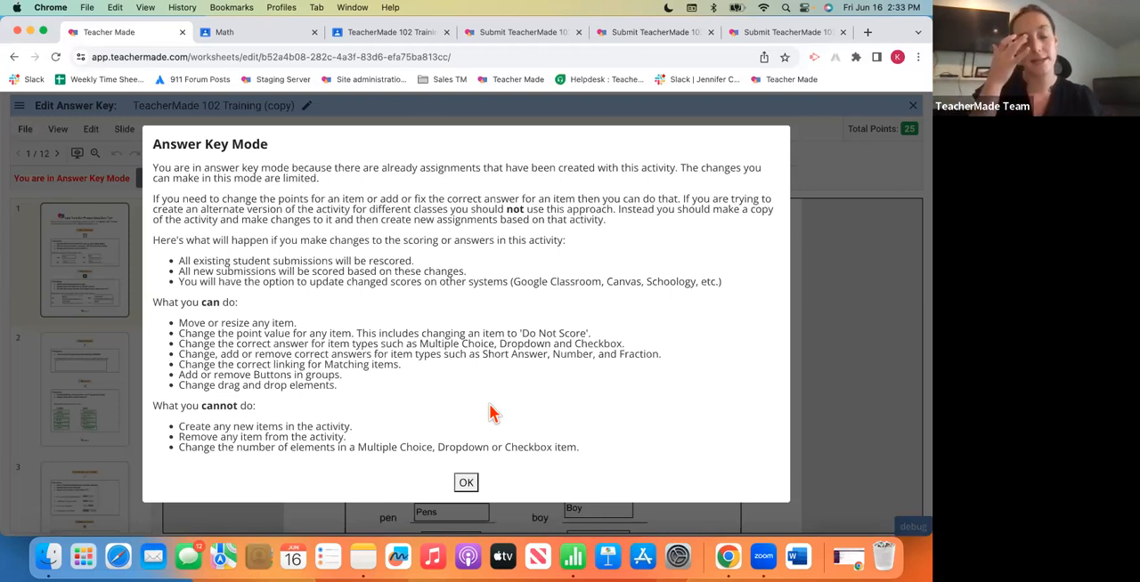
left_click(466, 483)
- Change the correct answer of the "boy" short answer to Boys, add boys as a second correct answer, save, and close the answer key
scroll(552, 484, "down", 3)
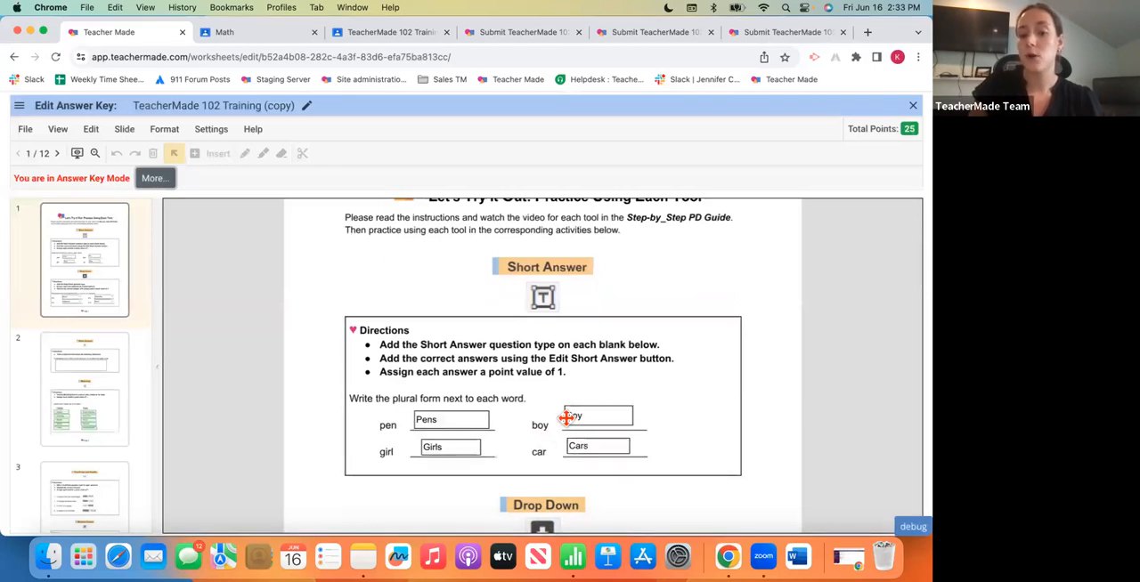
left_click(594, 415)
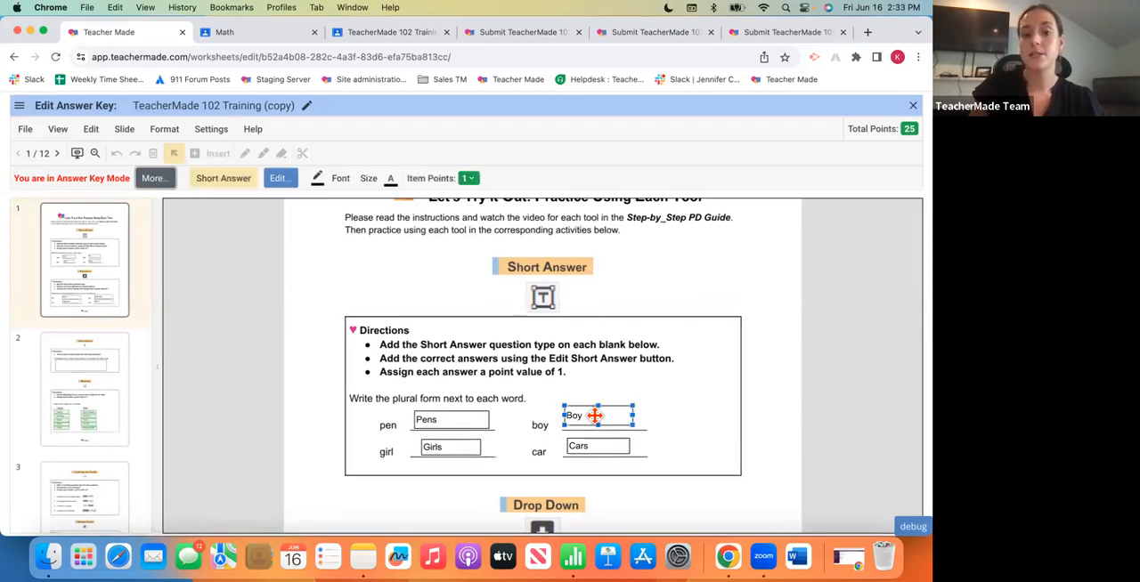
left_click(279, 179)
type("s")
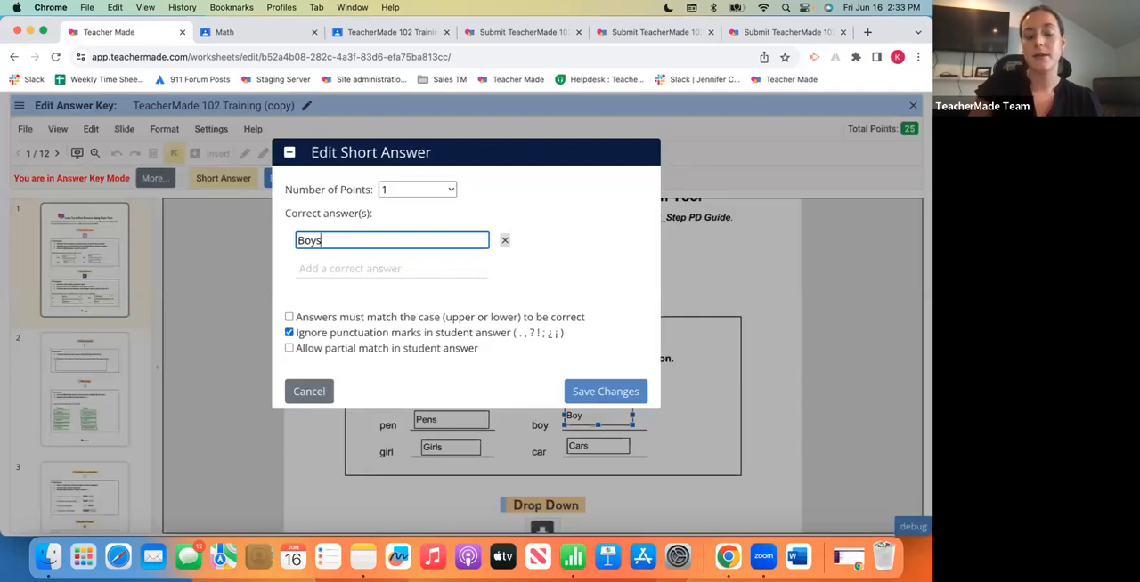
left_click(339, 267)
type("boys")
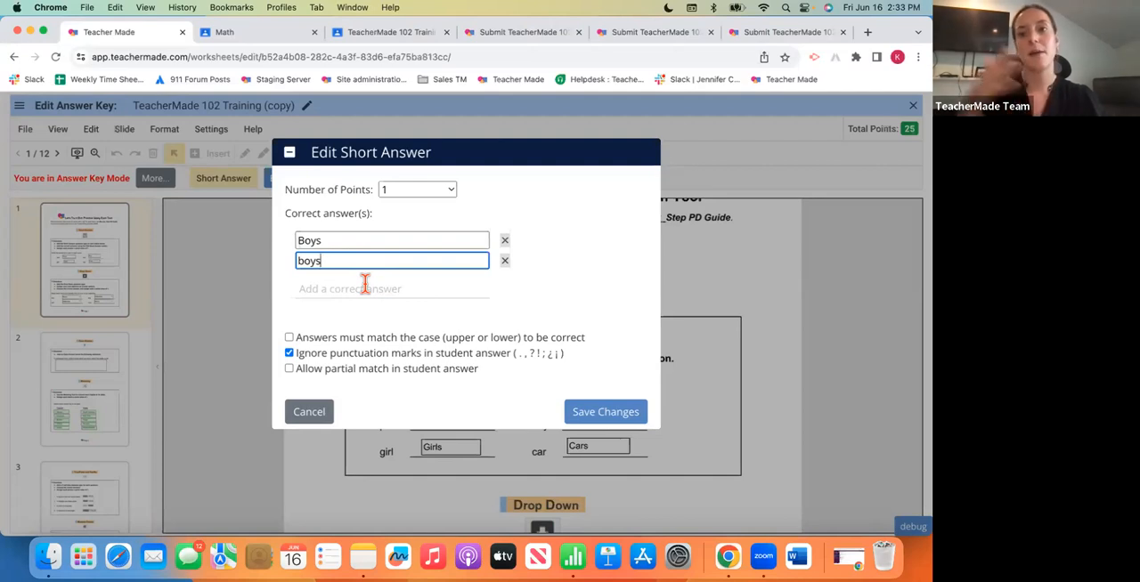
left_click(627, 414)
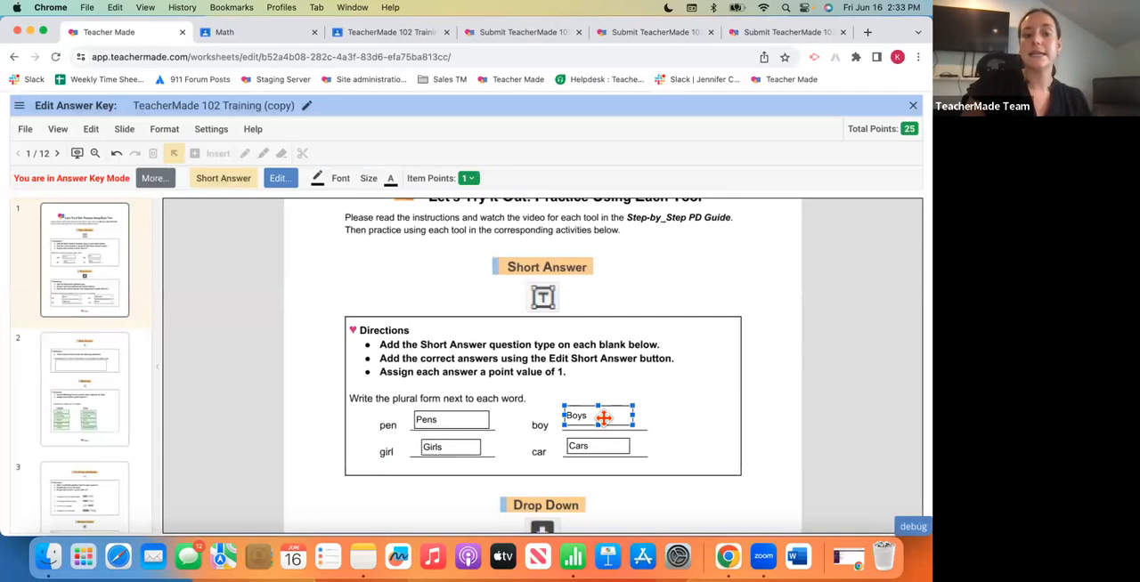
left_click(767, 300)
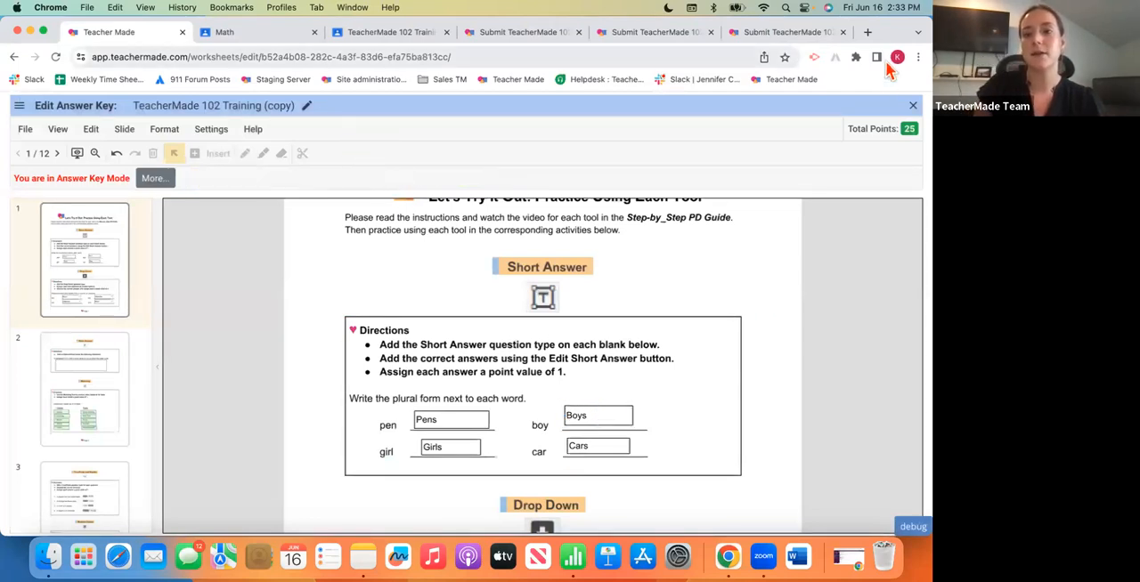
left_click(913, 106)
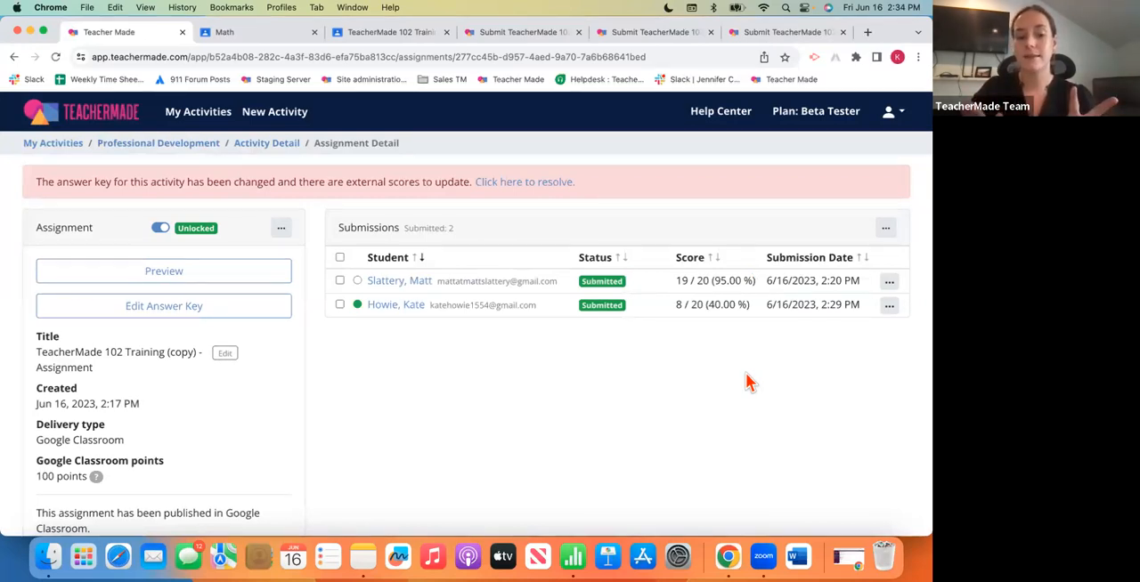
- Look over the rescored submissions and view the options for resyncing external scores, returning to the submissions without syncing
scroll(723, 421, "down", 1)
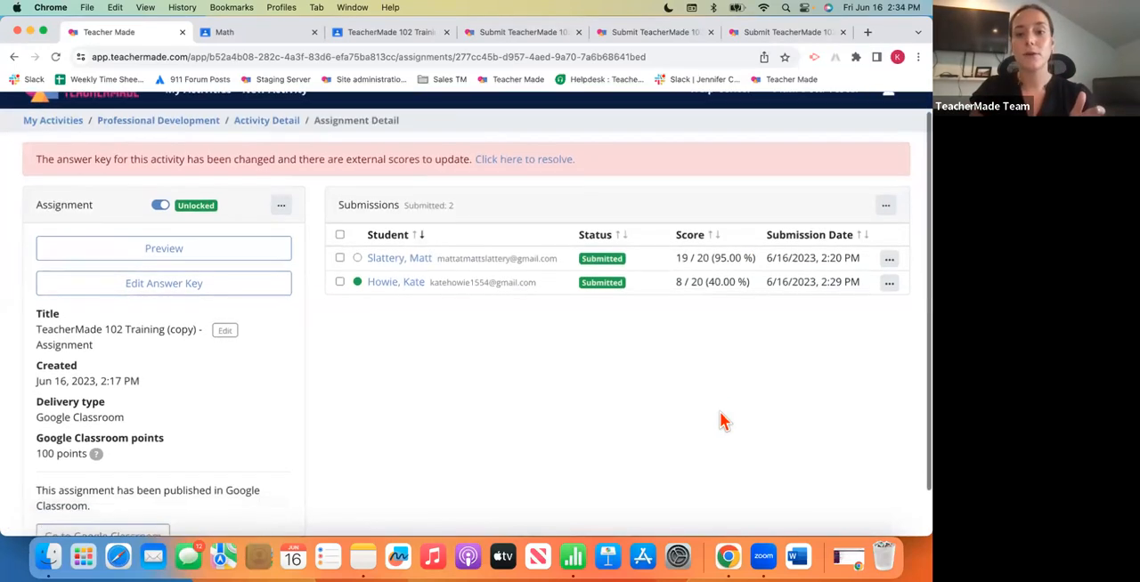
scroll(721, 420, "down", 1)
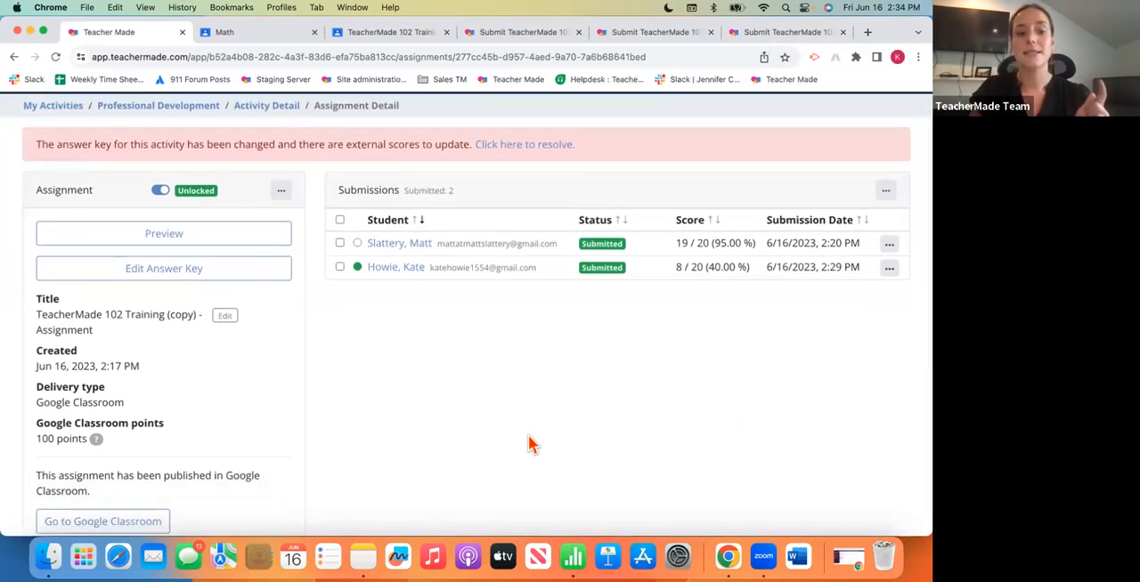
scroll(531, 446, "up", 2)
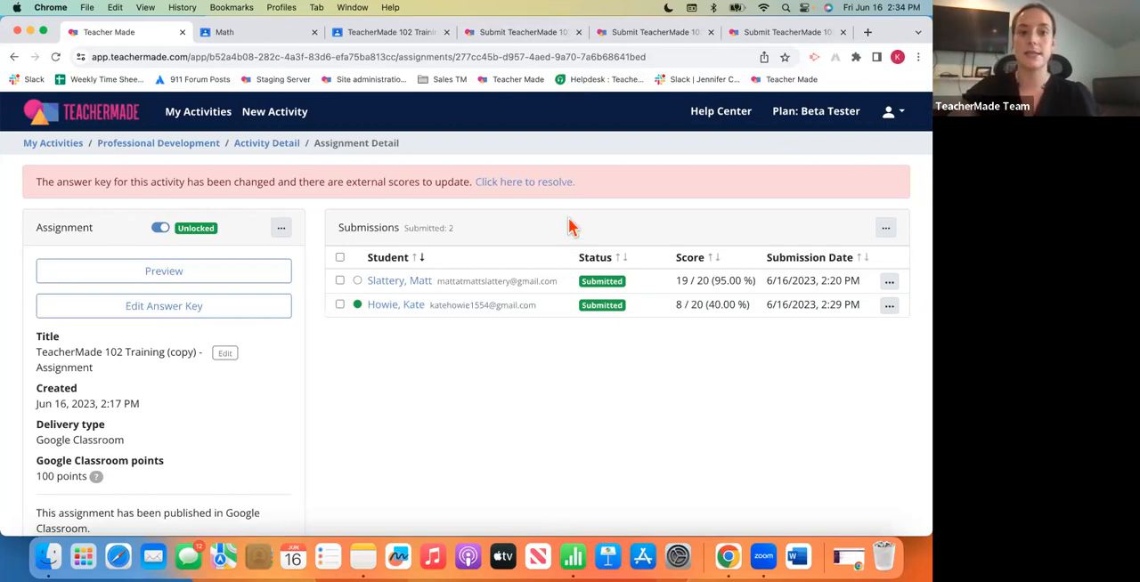
left_click(543, 183)
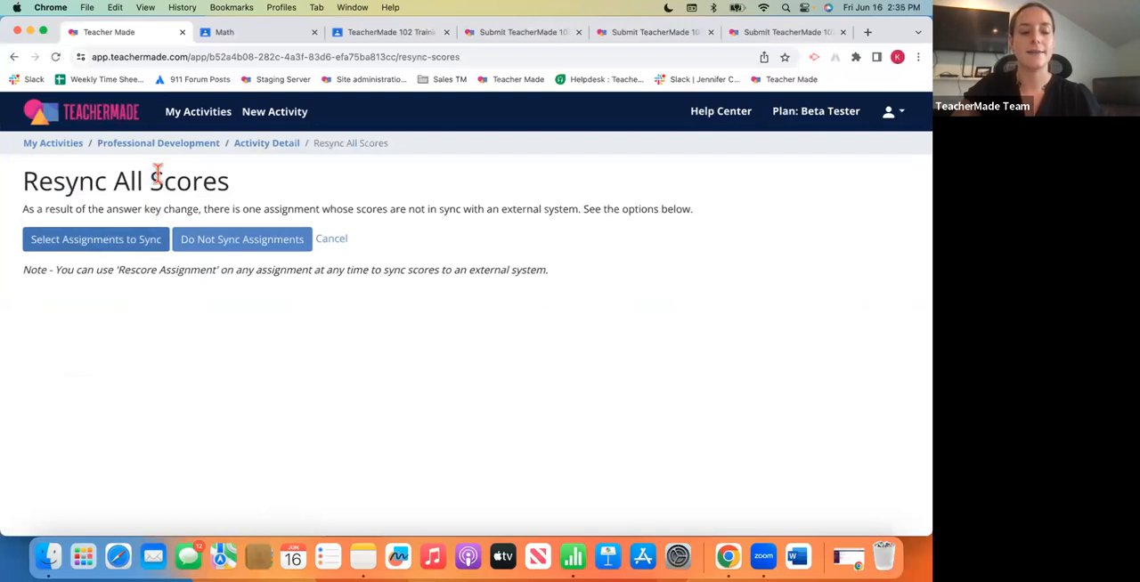
left_click(347, 240)
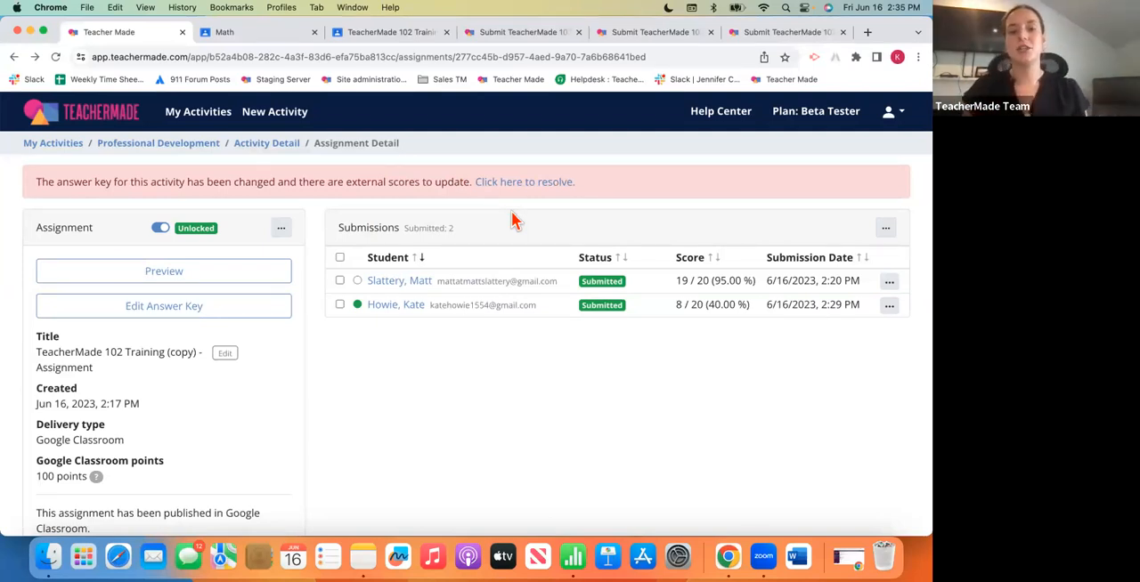
left_click(540, 182)
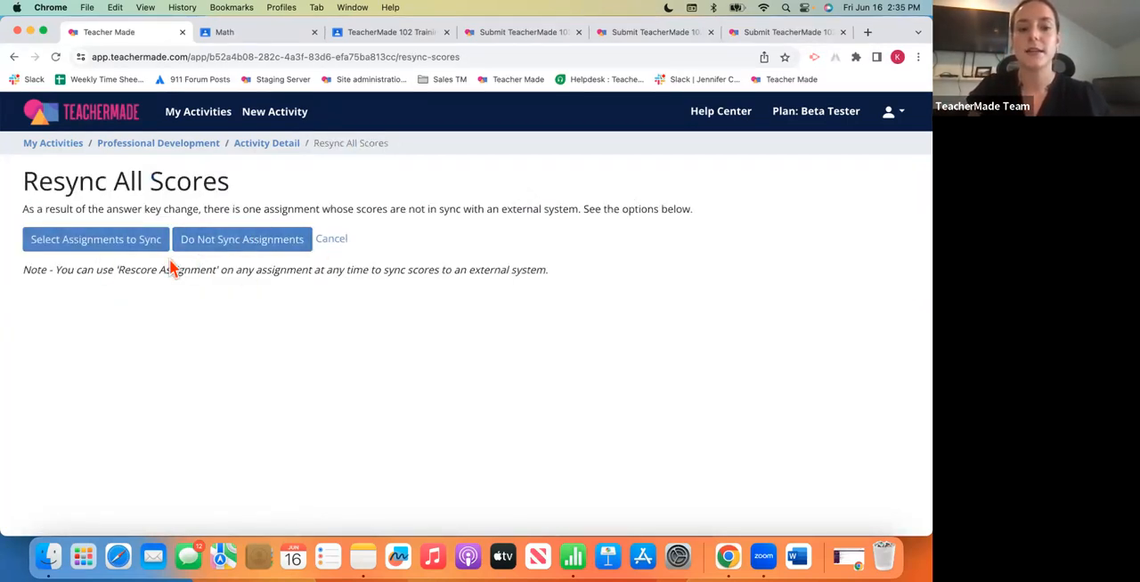
left_click(330, 239)
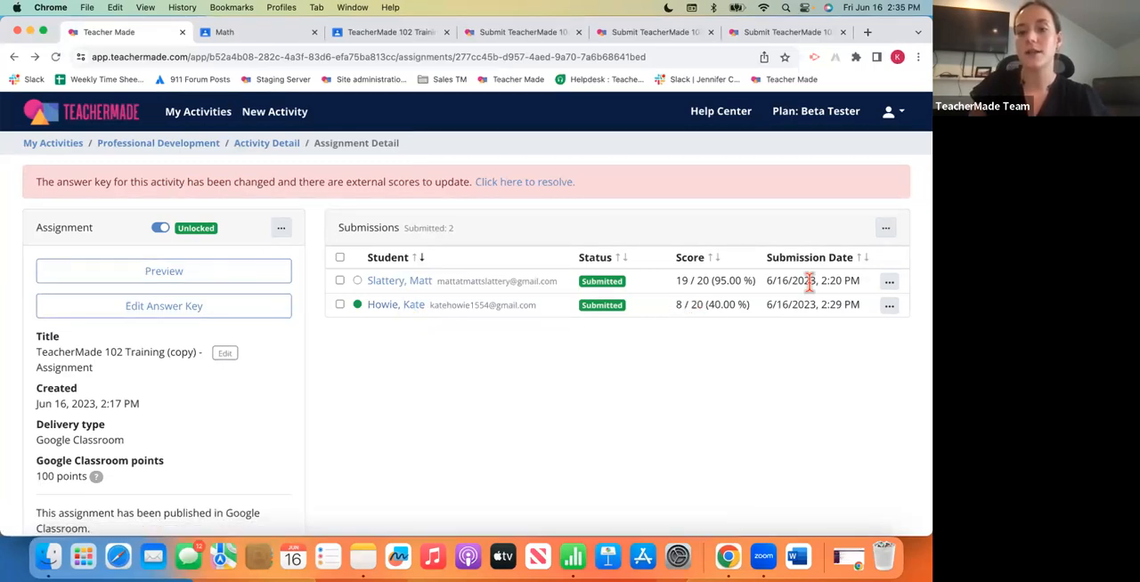
- Open the second student's submission and check the short answer and drop-down responses on page 1
left_click(410, 307)
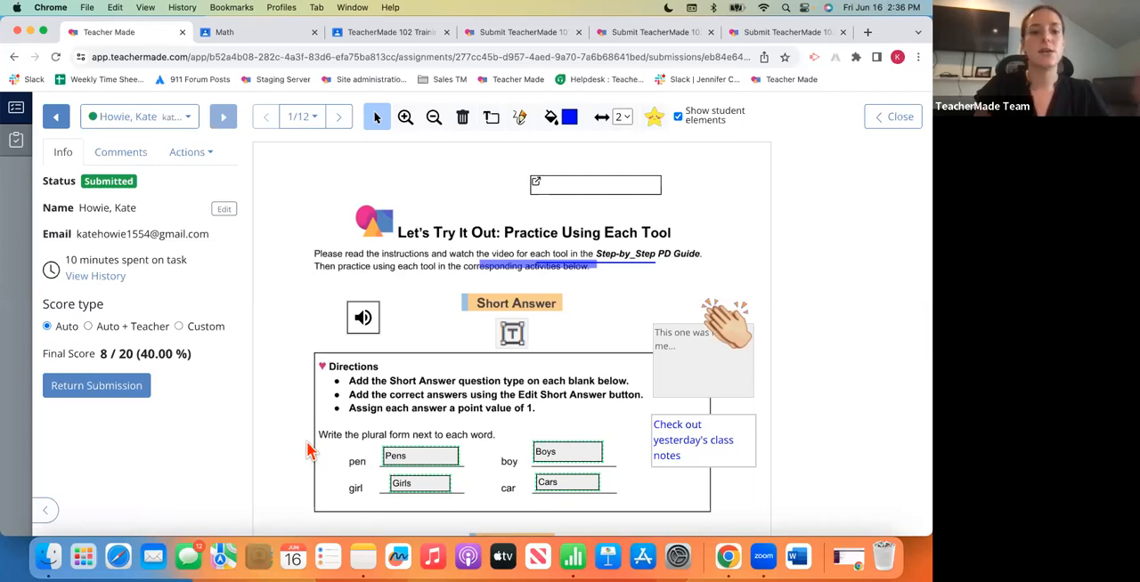
scroll(307, 451, "down", 5)
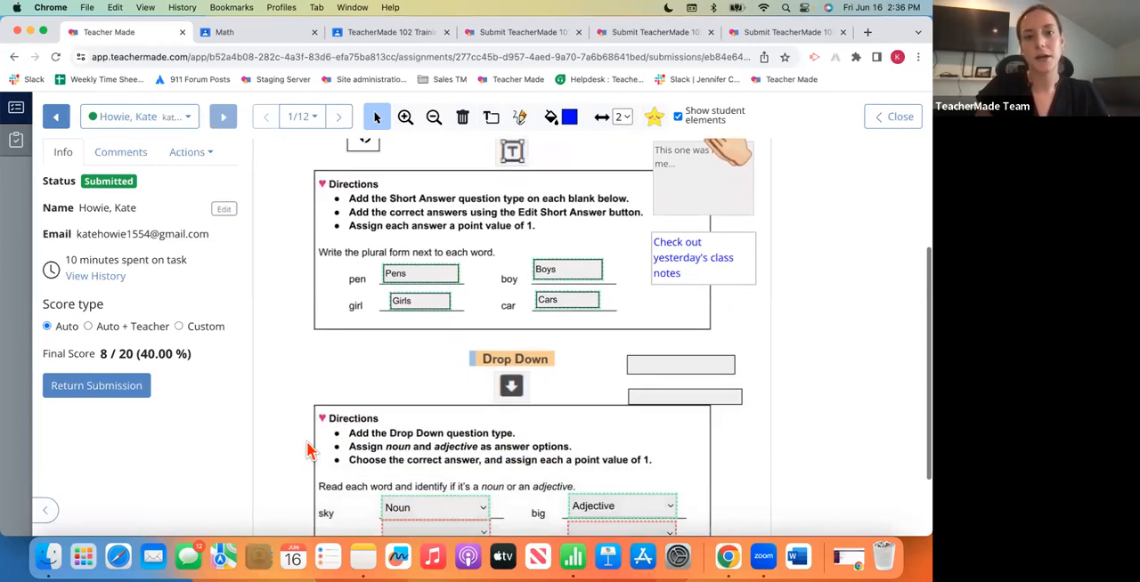
scroll(308, 451, "down", 1)
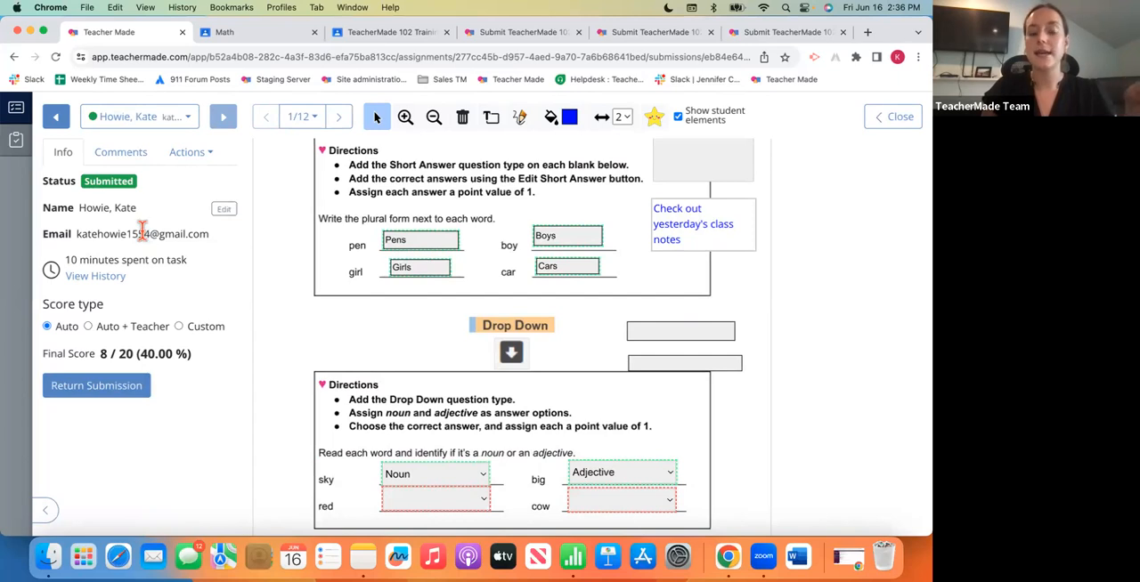
- Review the submission history with its events, scores and completion percentages, and close it
left_click(114, 283)
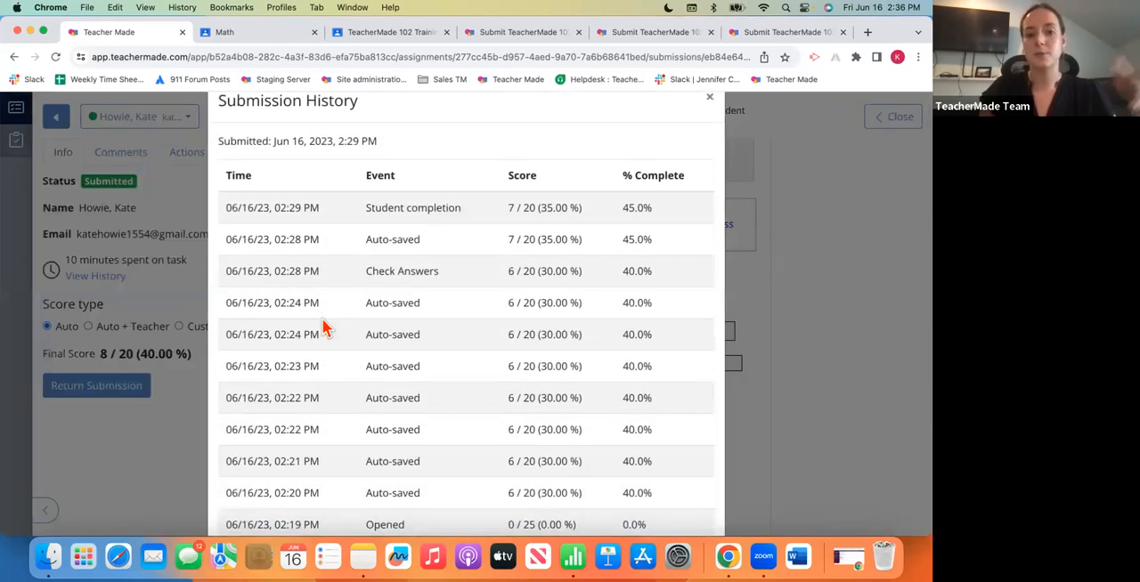
scroll(324, 329, "down", 3)
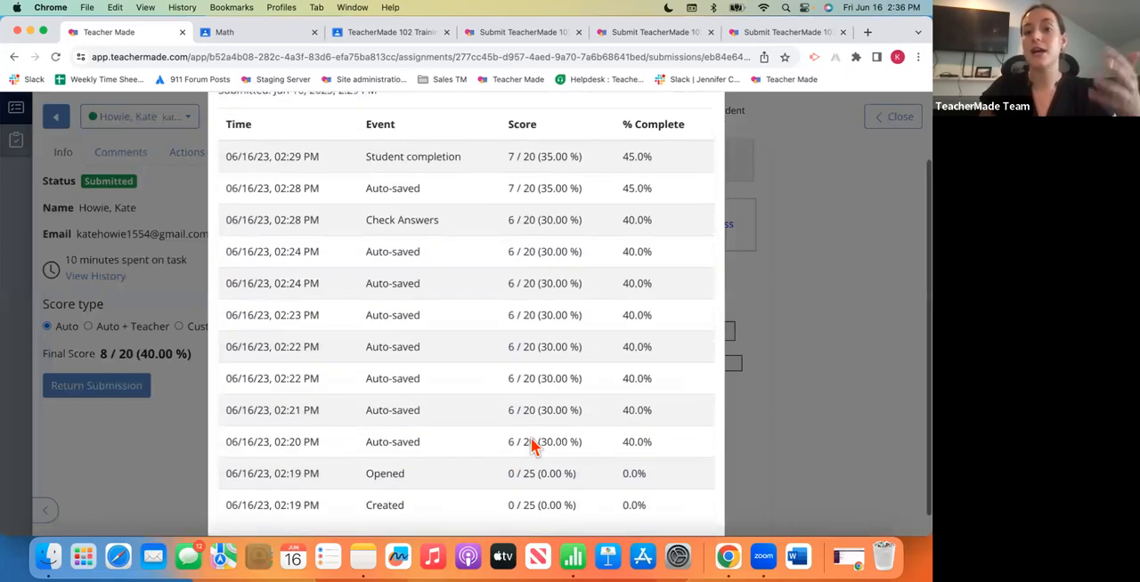
scroll(723, 169, "up", 2)
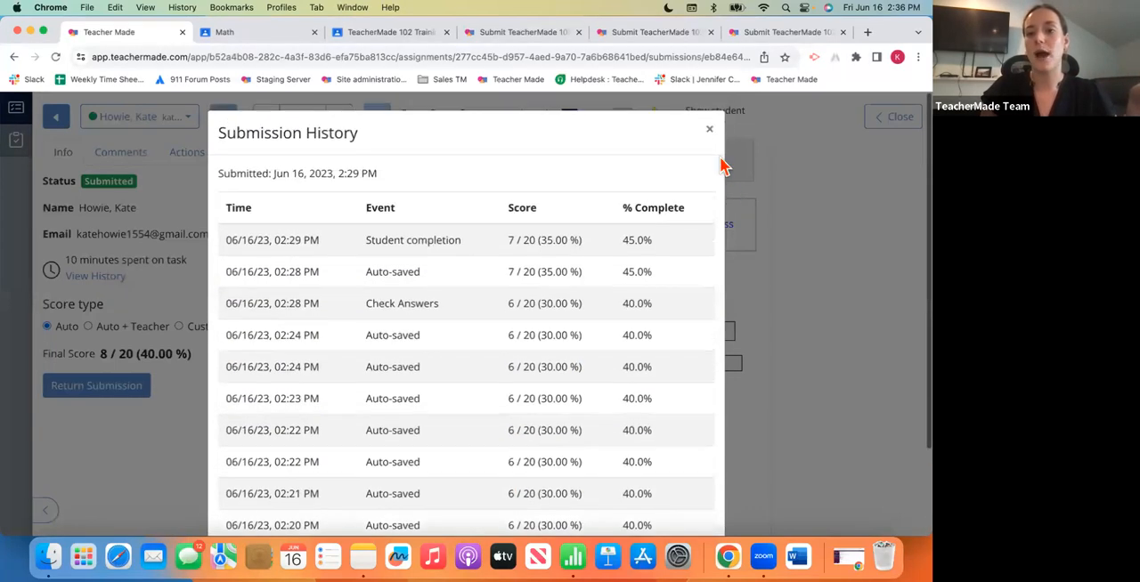
left_click(710, 129)
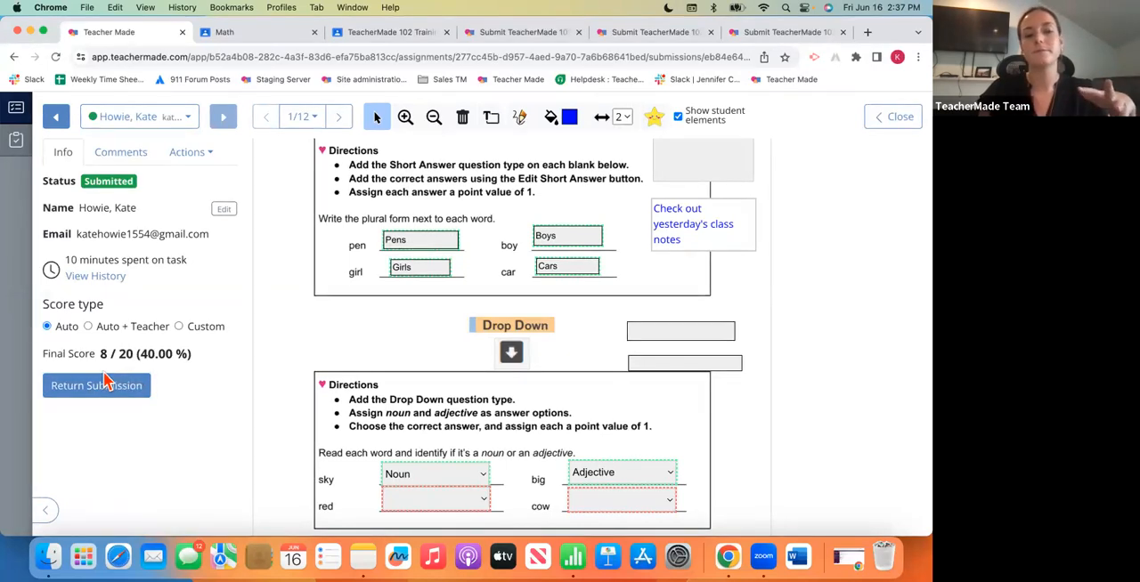
- Set the submission's score type to Auto + Teacher with a teacher score of 5 out of 5
left_click(88, 326)
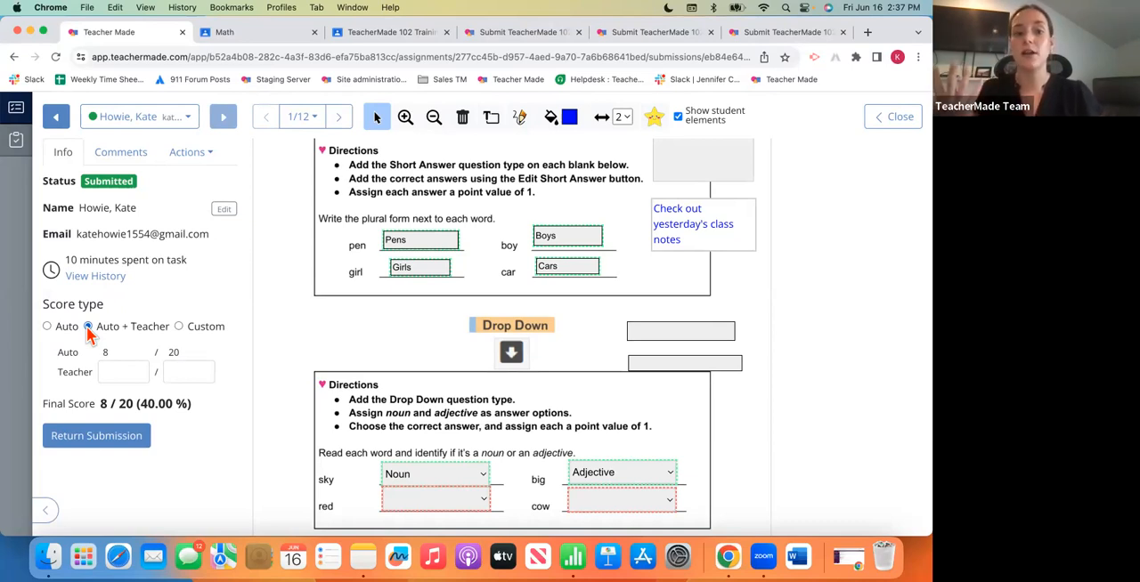
left_click(117, 373)
type("5")
key("Tab")
type("5")
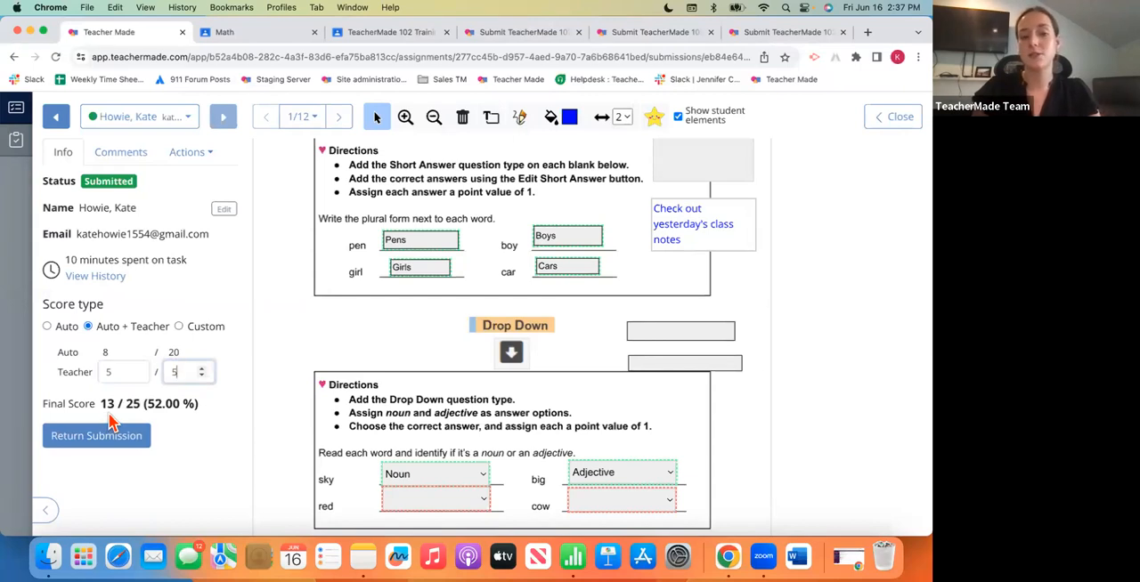
- Try a Custom score of 10 out of 10 for the submission, and return the score type to Auto
left_click(179, 327)
left_click(109, 356)
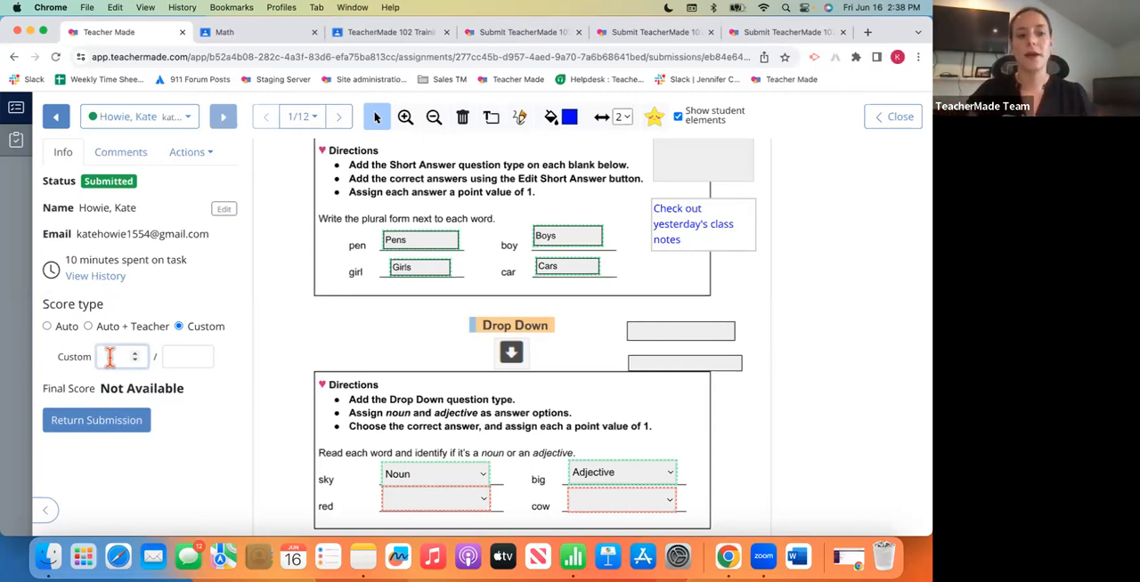
type("10")
left_click(170, 356)
type("10")
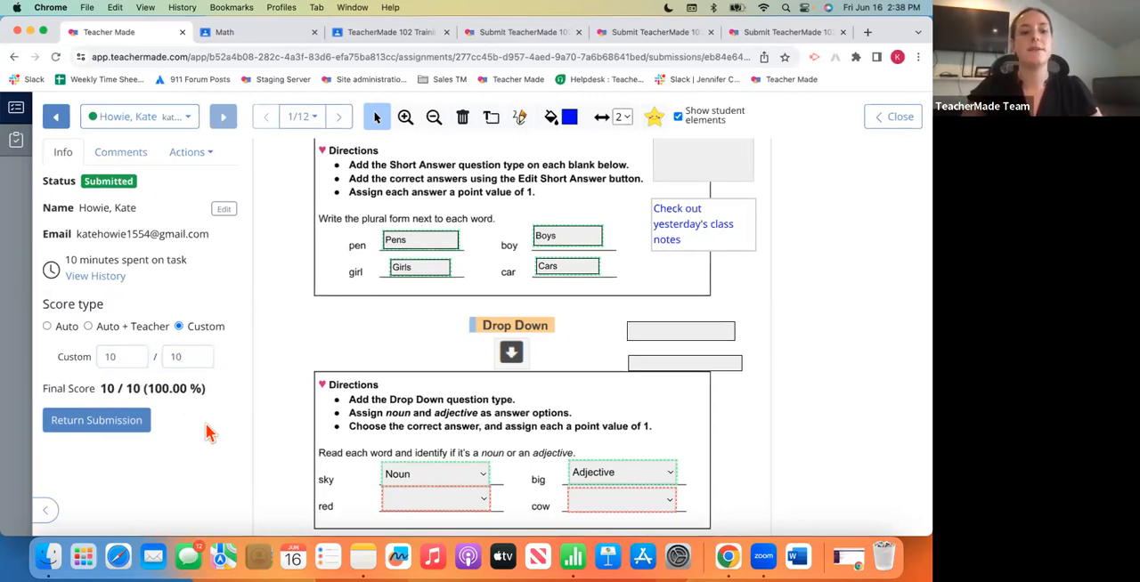
left_click(47, 327)
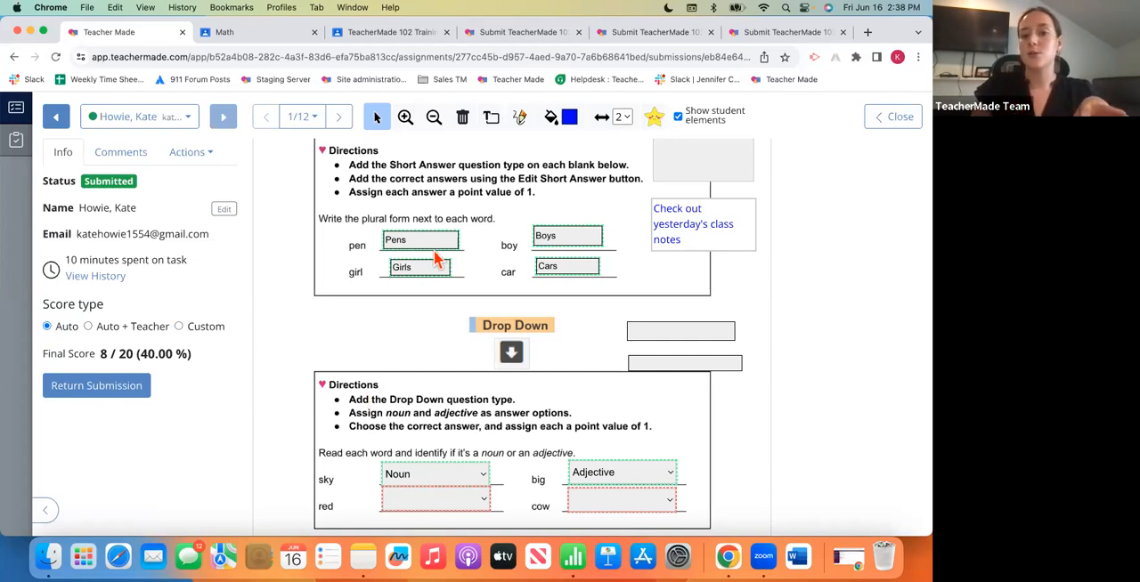
- Adjust the score of the student's "red" drop-down answer to 1 point and save it
scroll(450, 351, "down", 2)
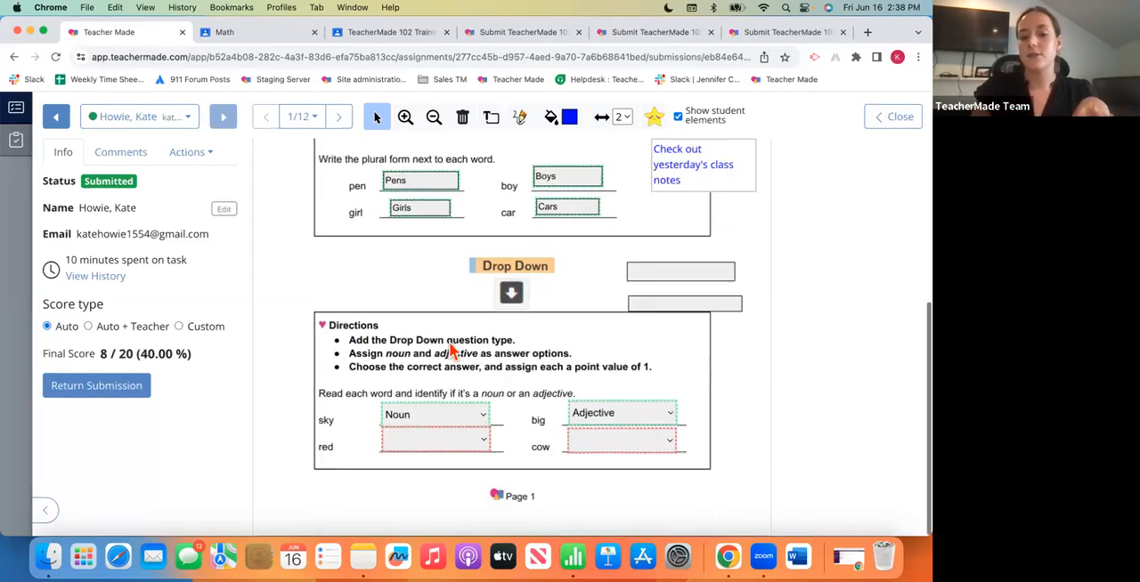
left_click(431, 447)
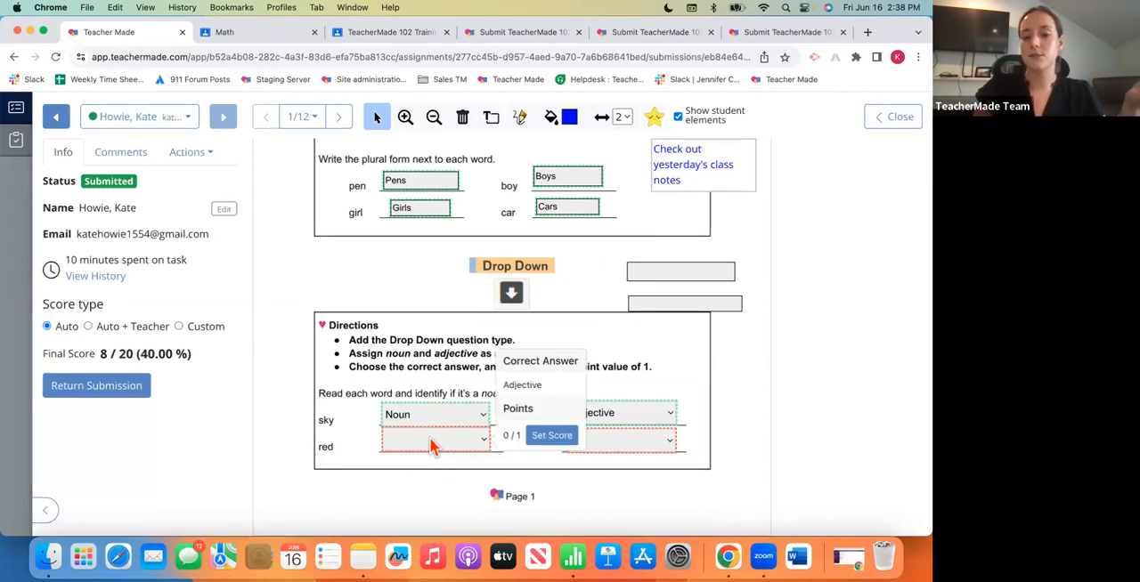
left_click(545, 436)
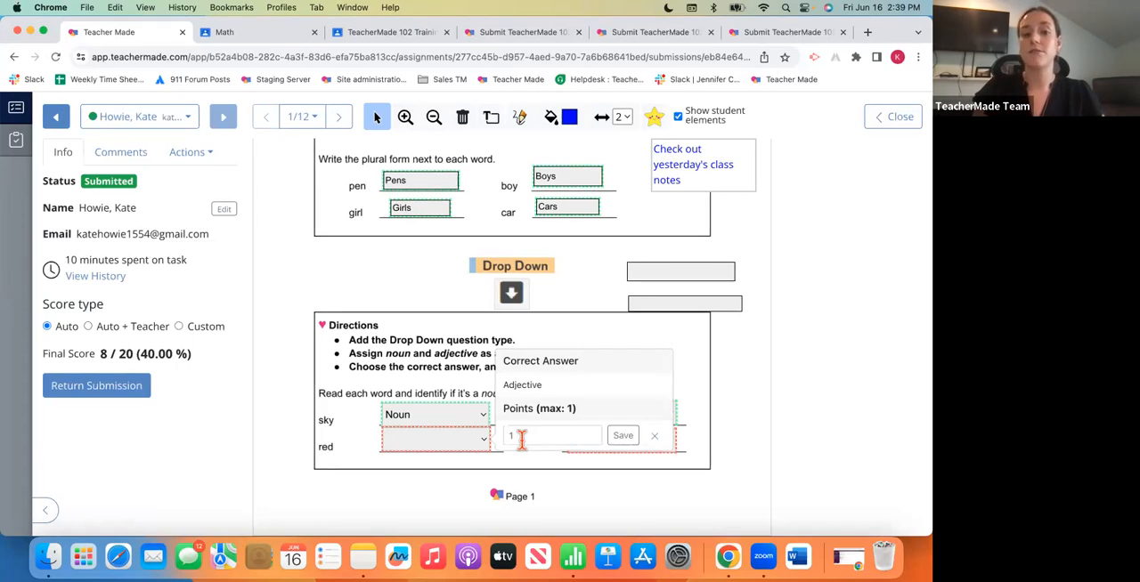
left_click(622, 436)
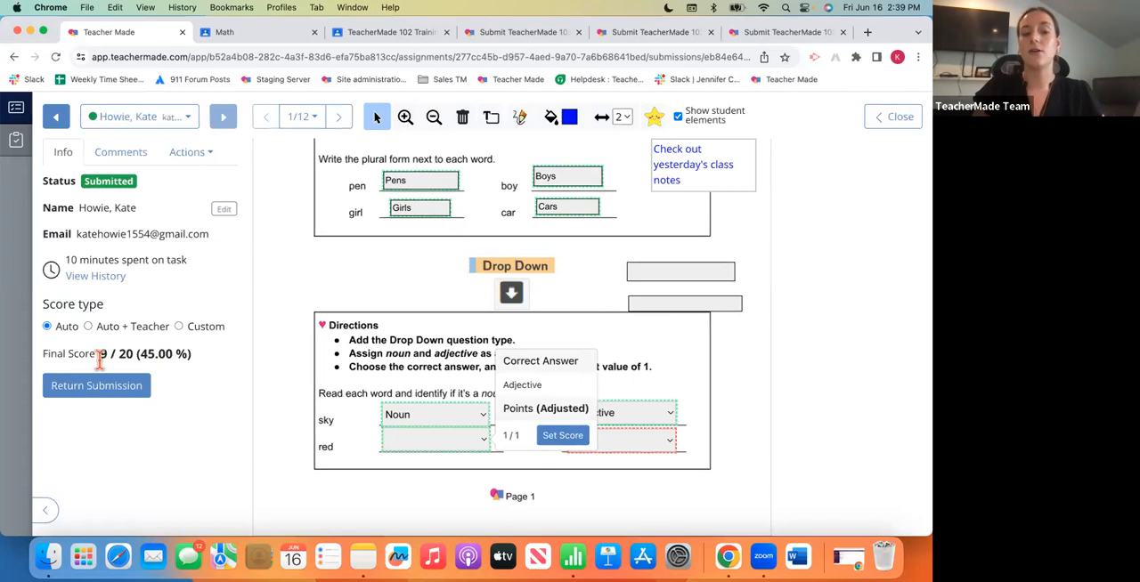
- Give the "red" drop-down answer partial credit of 0.5 points and save the score
left_click(550, 436)
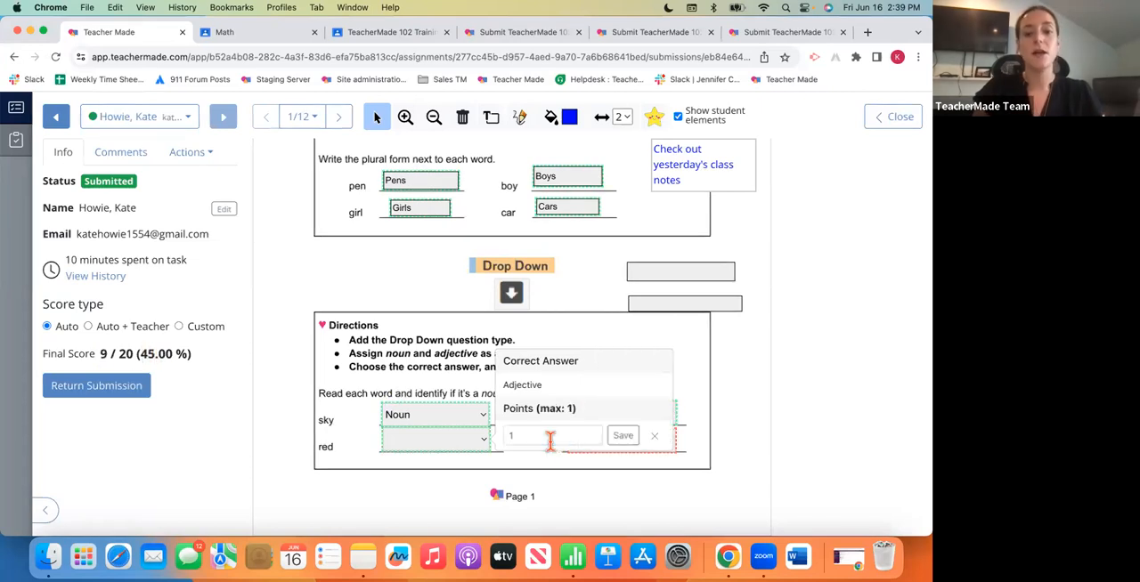
left_click(551, 437)
key("BackSpace")
type("0.5")
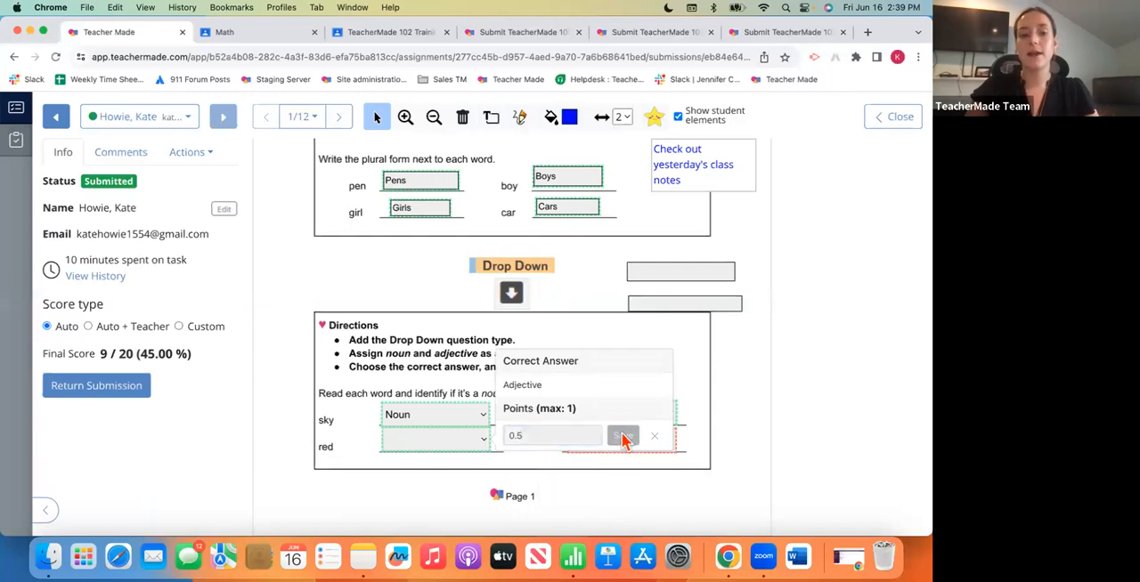
left_click(622, 435)
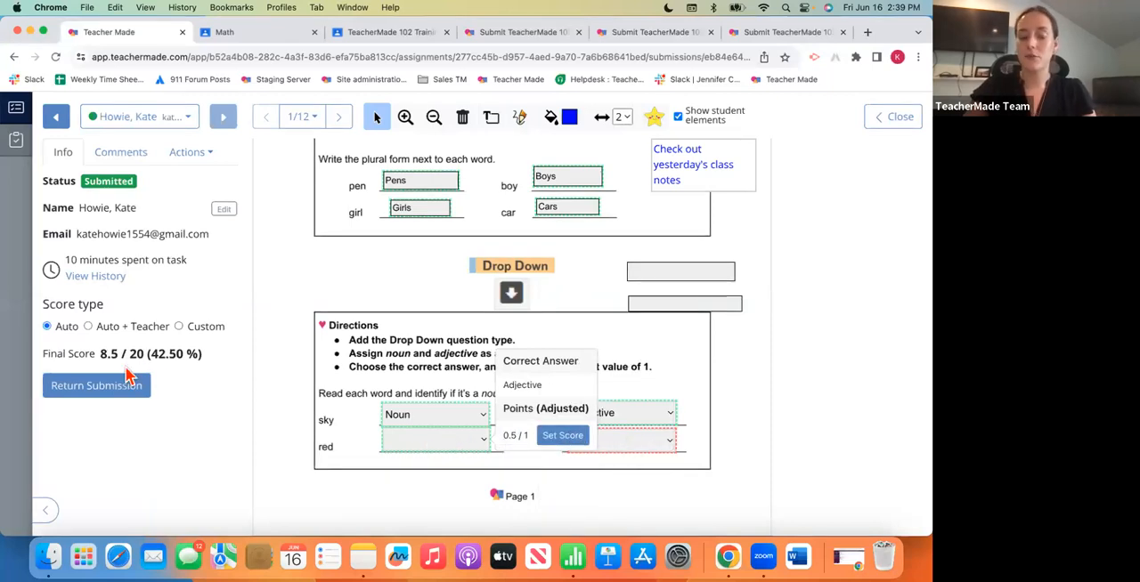
- Lower the partial credit for the "red" drop-down answer to 0.25 points and save the score
left_click(563, 436)
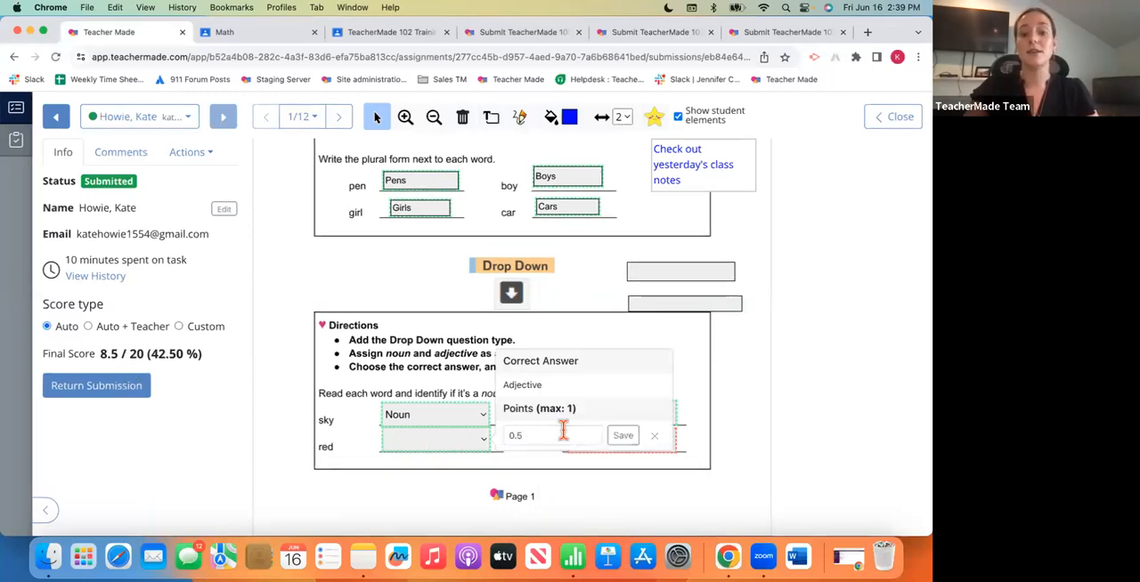
left_click(538, 434)
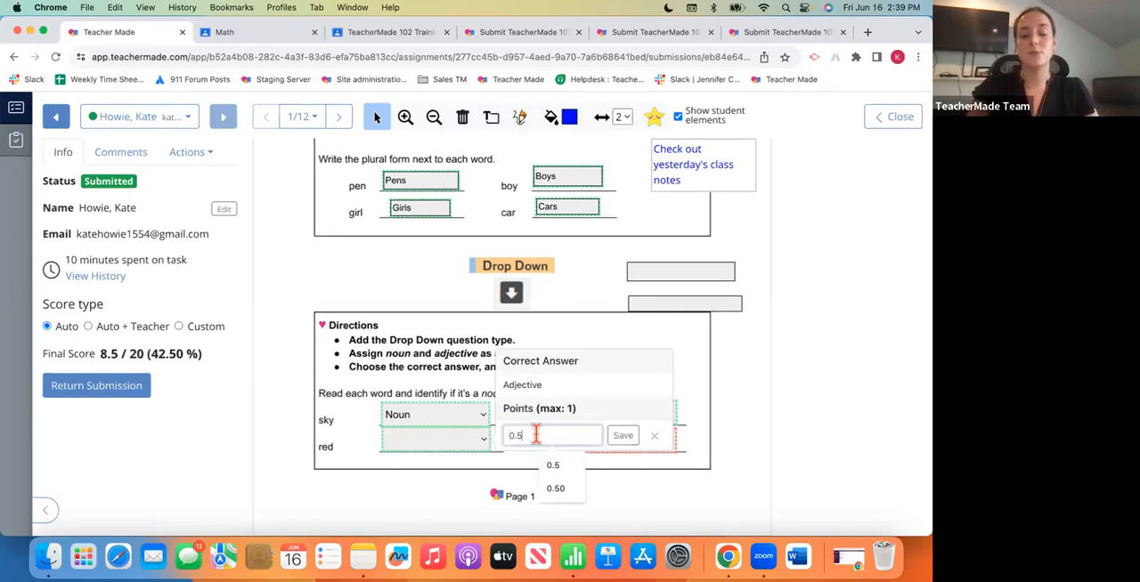
key("BackSpace")
key("BackSpace")
type("0.25")
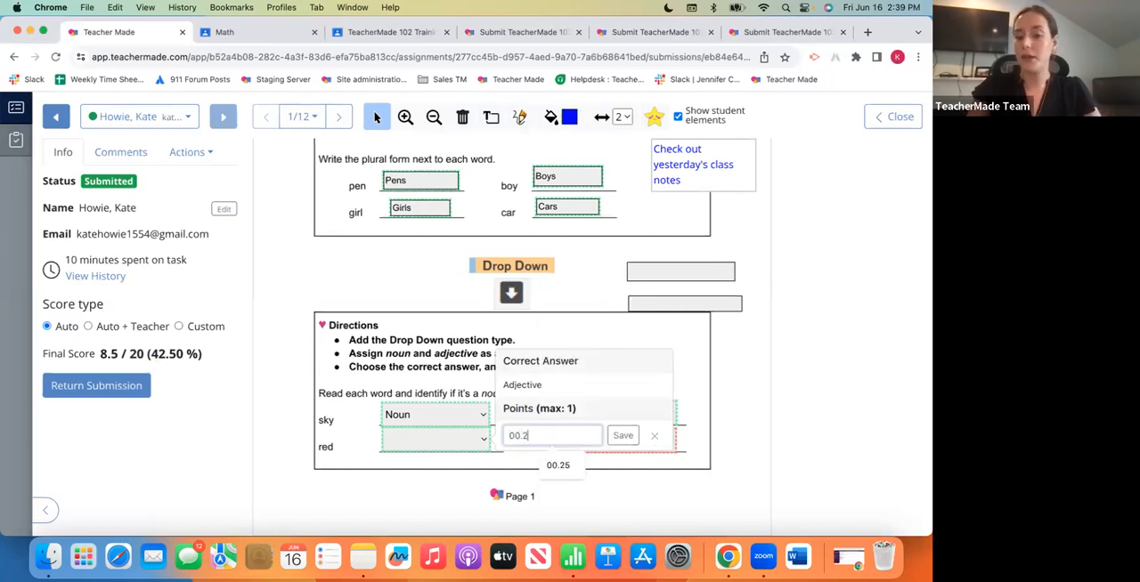
left_click(622, 436)
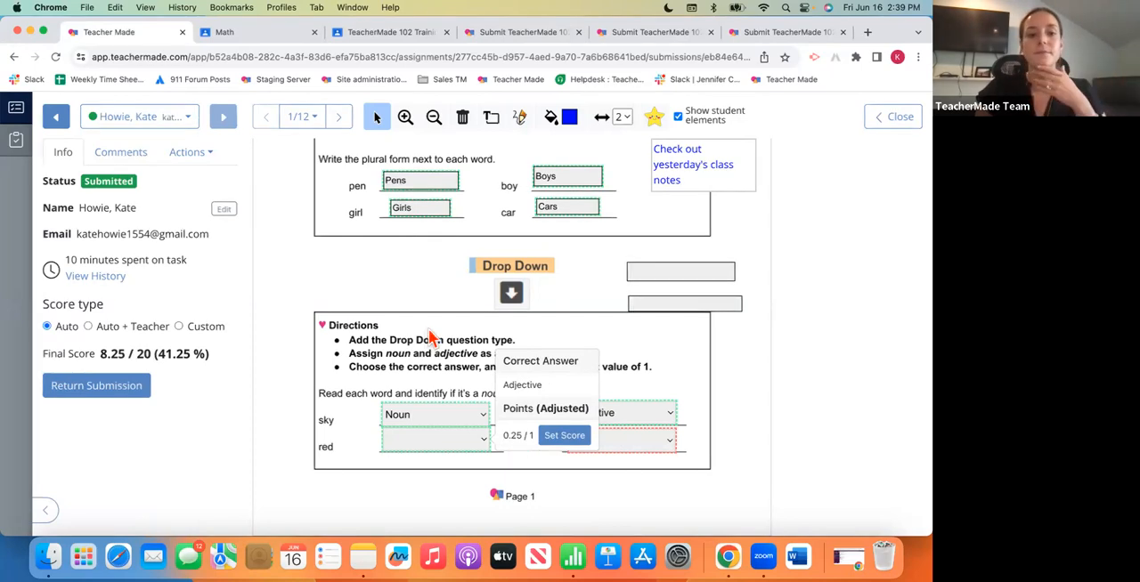
- Go to page 2 of the submission and underline "upon a time" in the student's open answer with the pen tool
left_click(339, 119)
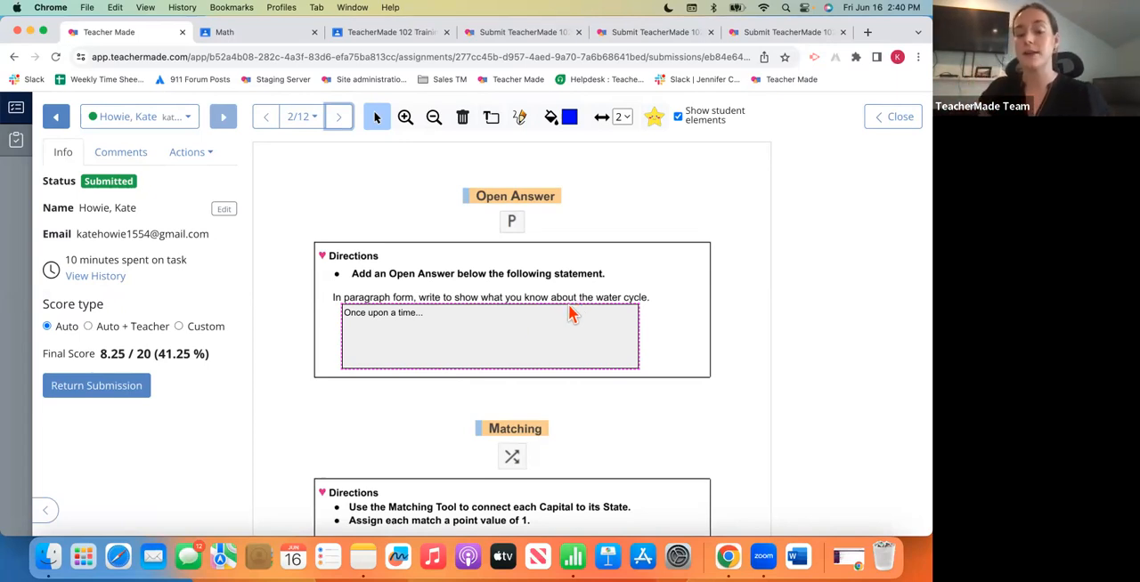
left_click(533, 336)
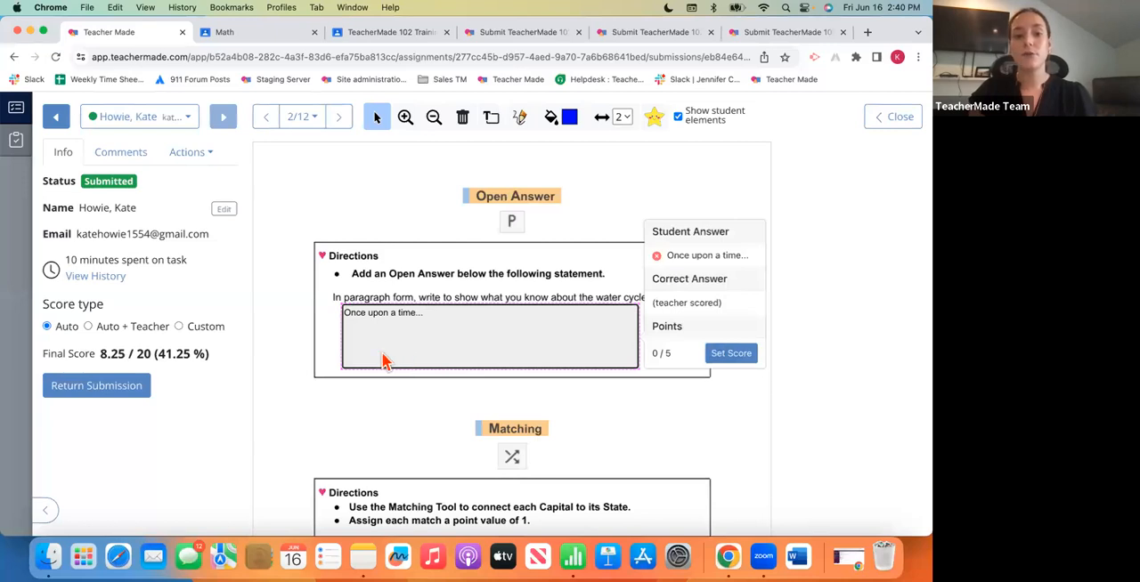
left_click(522, 119)
left_click_drag(359, 318, 412, 320)
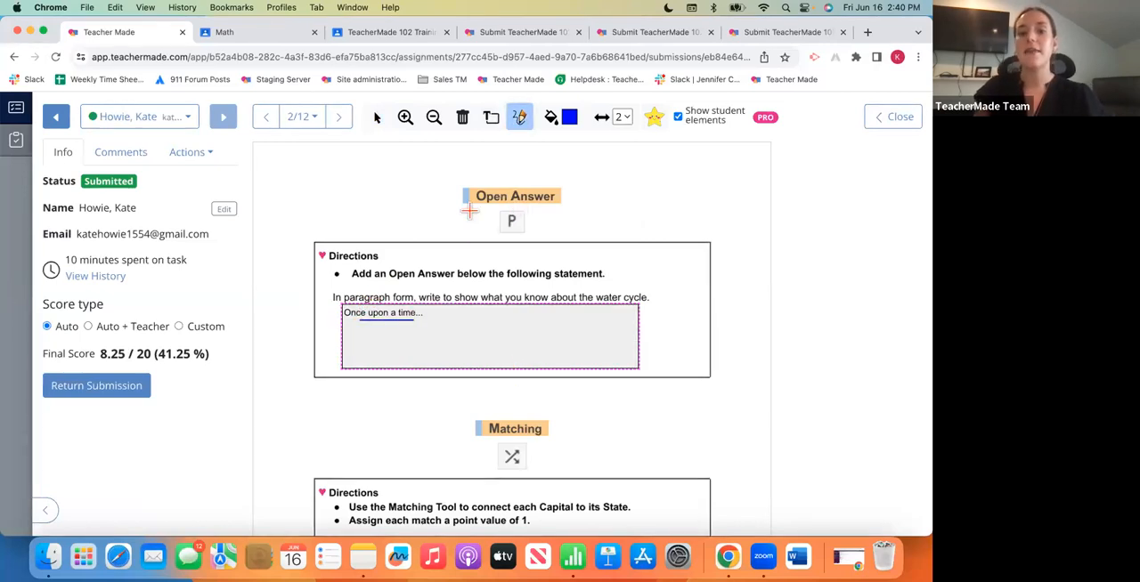
left_click(377, 121)
- Score the student's open answer about the water cycle with 5 points and save it
left_click(501, 331)
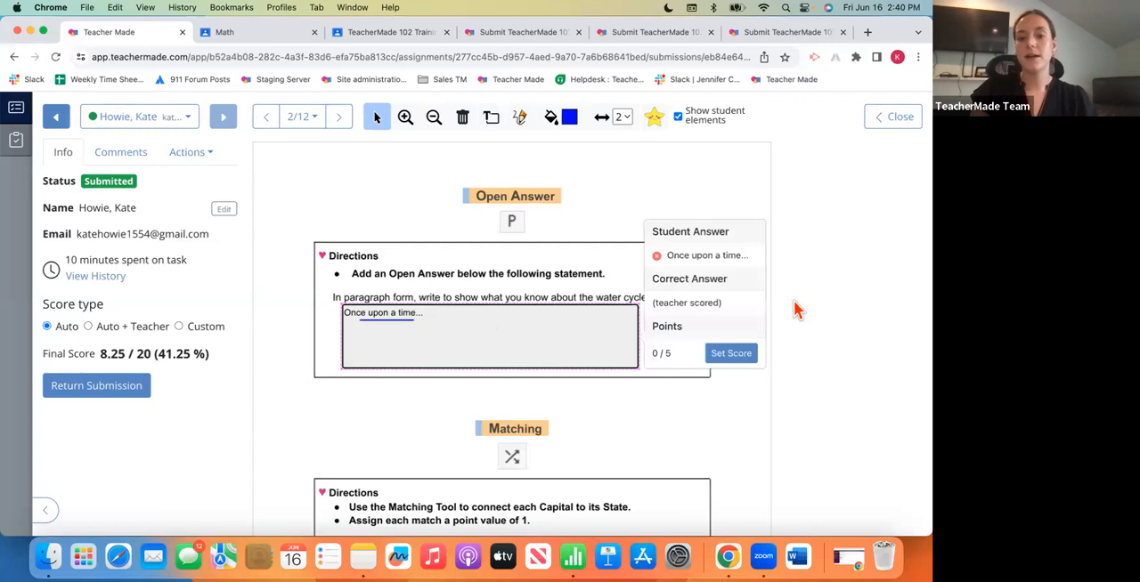
left_click(730, 355)
left_click(684, 383)
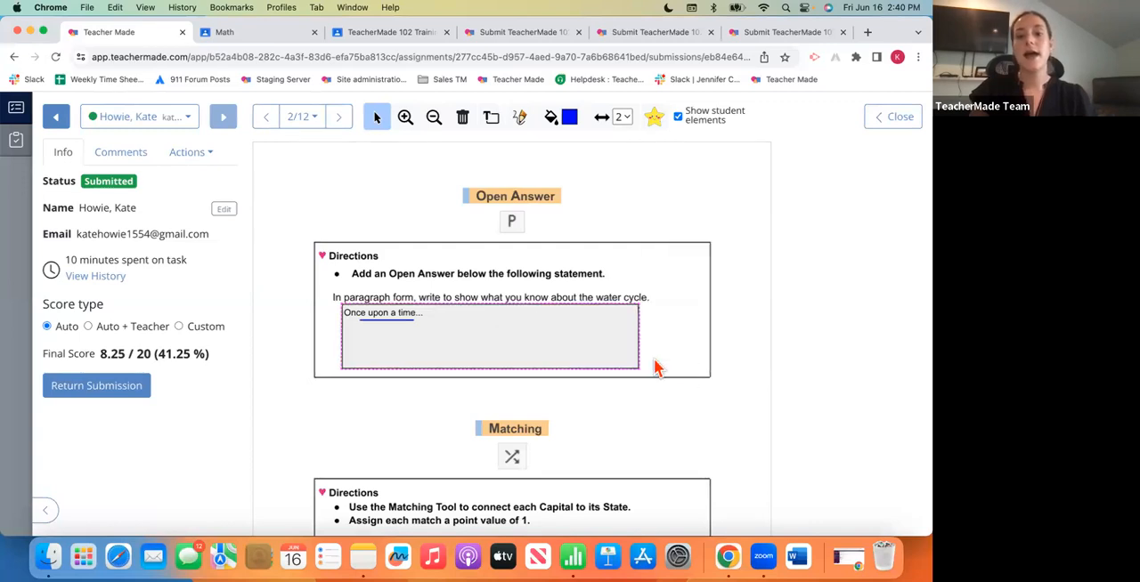
left_click(655, 365)
left_click(730, 353)
type("5")
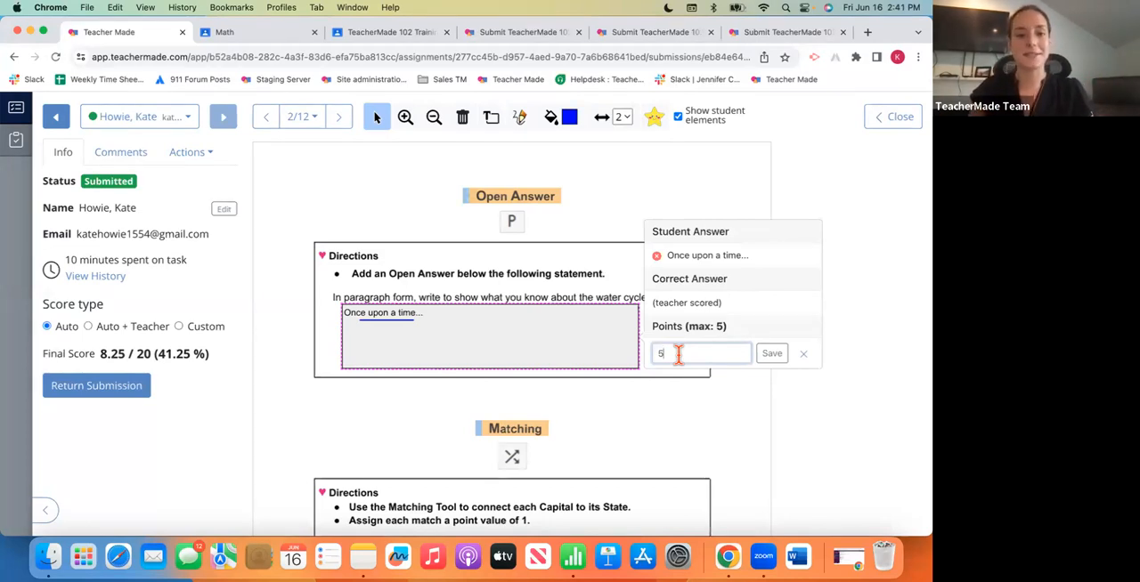
left_click(773, 355)
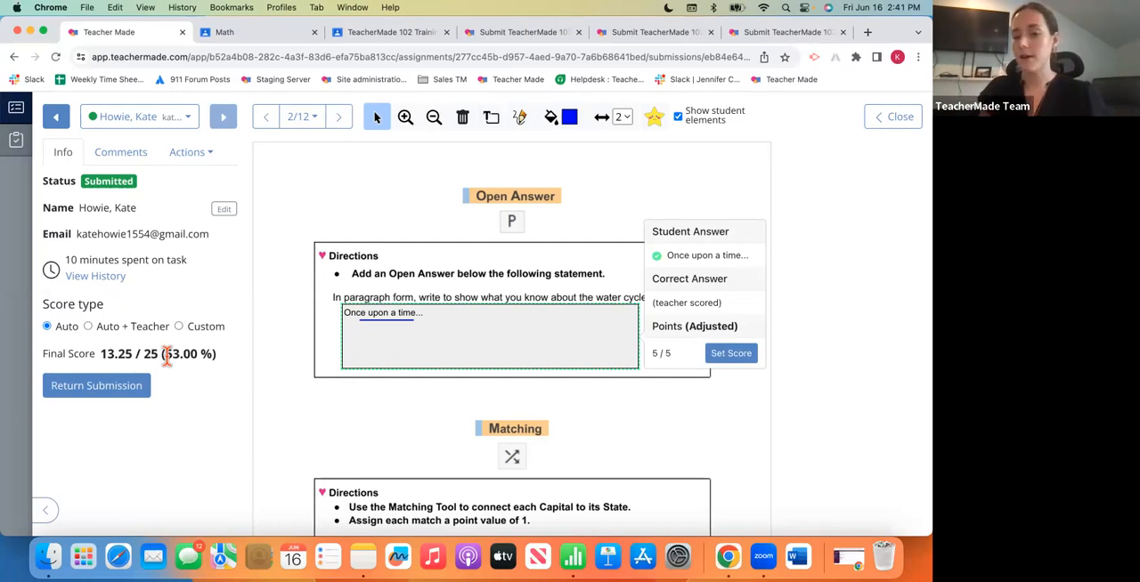
- Change the open answer's score to 3 points and save it
left_click(730, 353)
left_click(716, 353)
type("3")
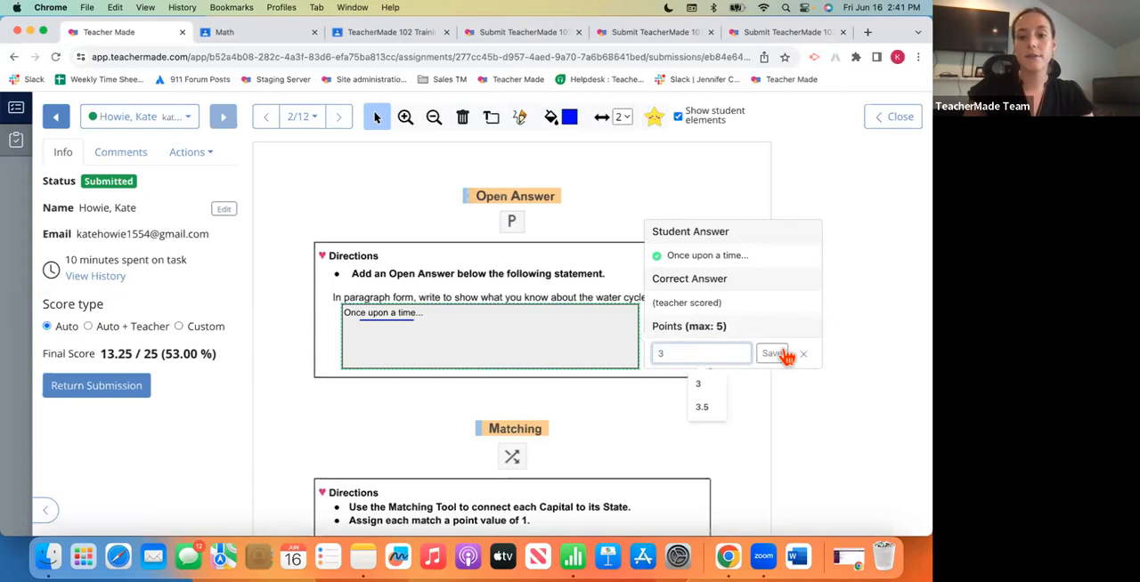
left_click(783, 354)
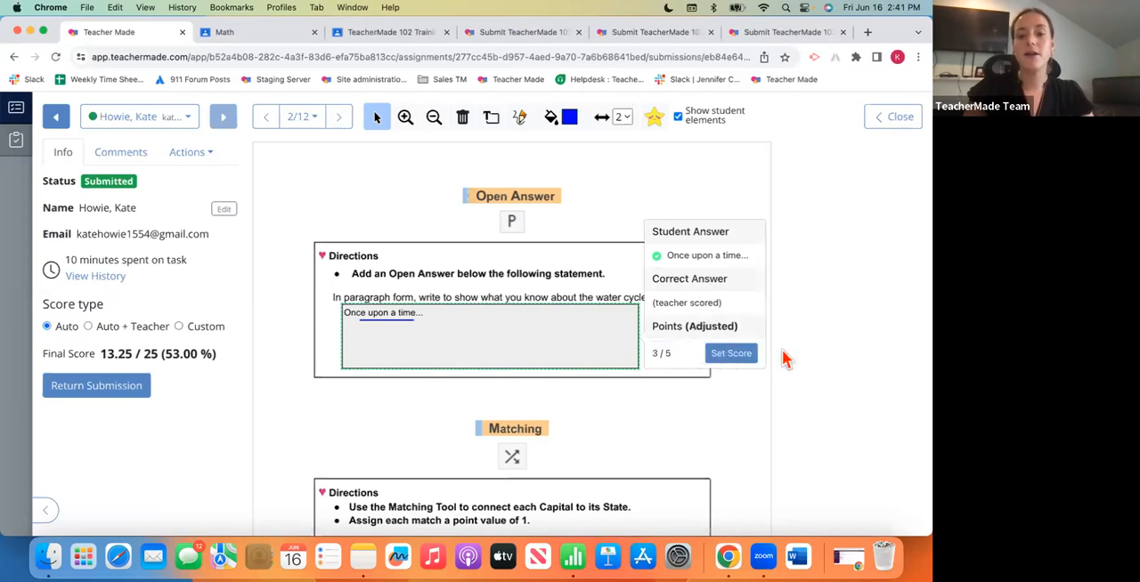
- Try to save a score of 6 points for the open answer
left_click(730, 353)
left_click(697, 350)
type("6")
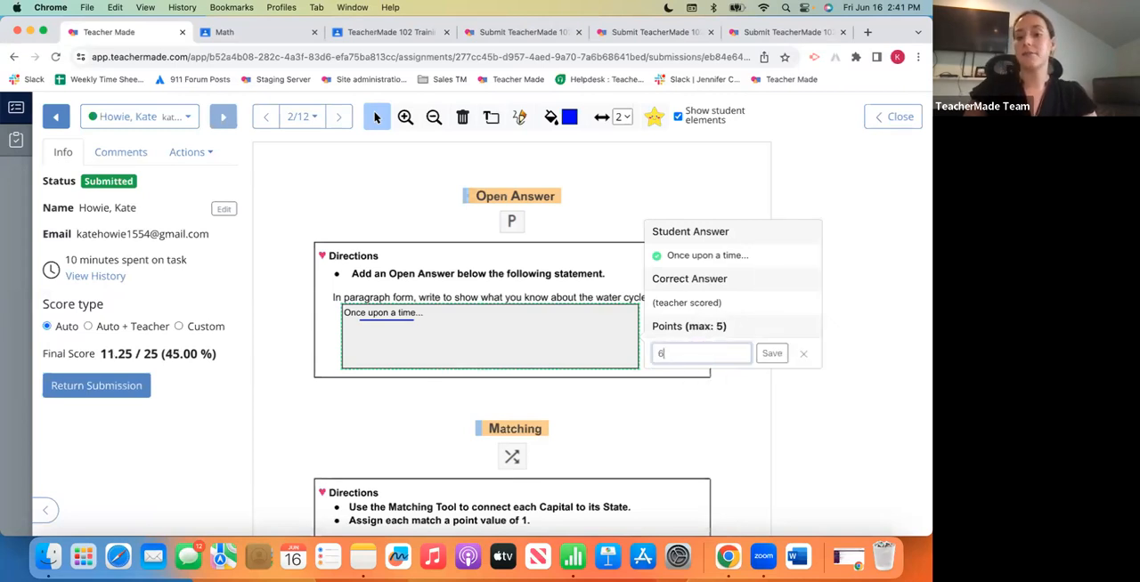
left_click(784, 353)
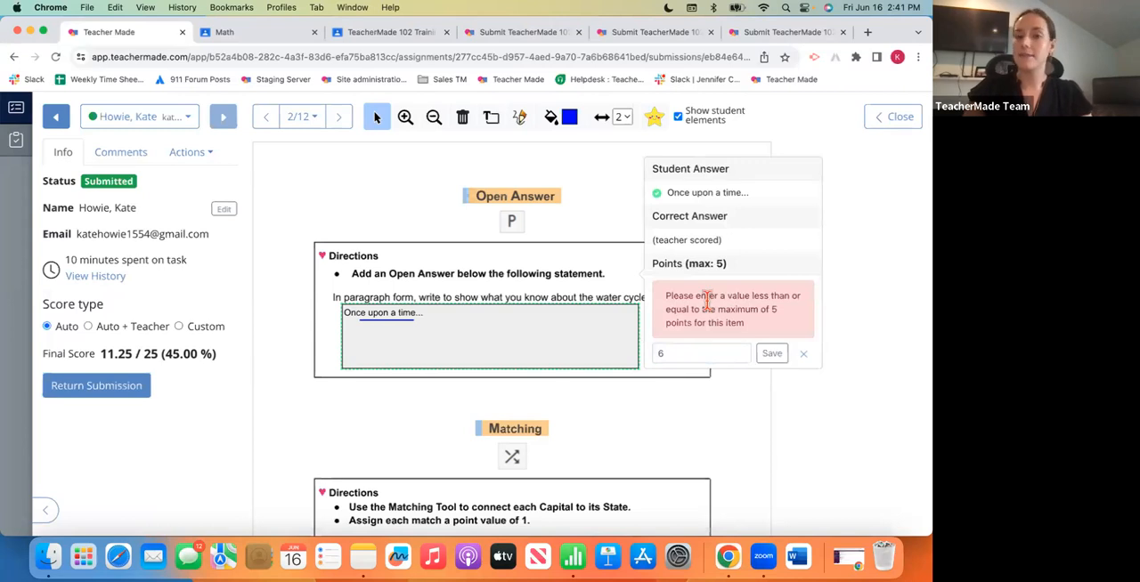
- Replace the rejected open answer score with 5 points and save it
left_click(677, 354)
key("BackSpace")
type("5")
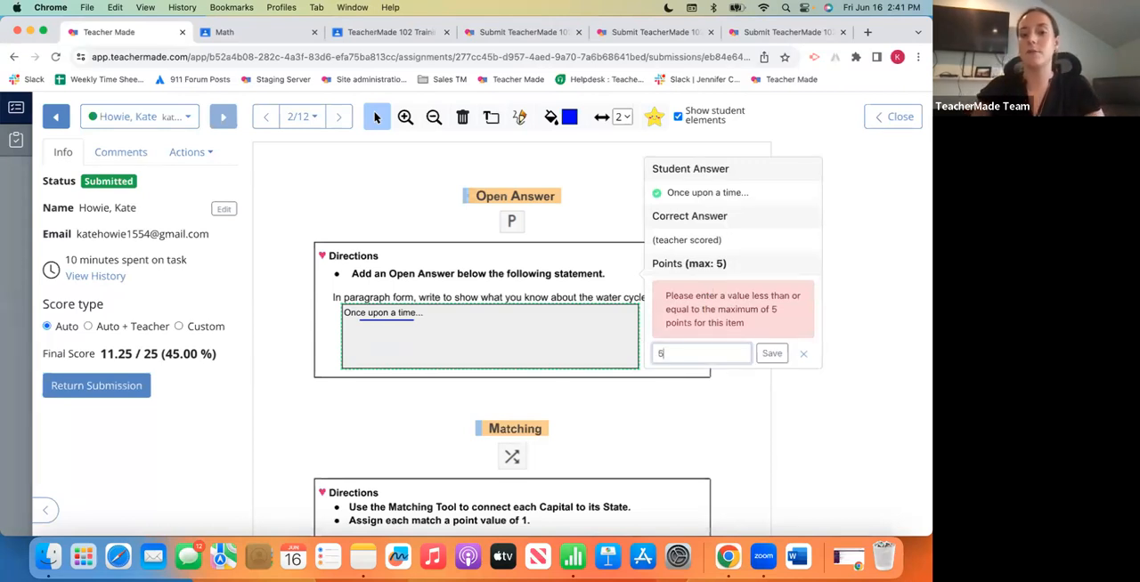
left_click(771, 353)
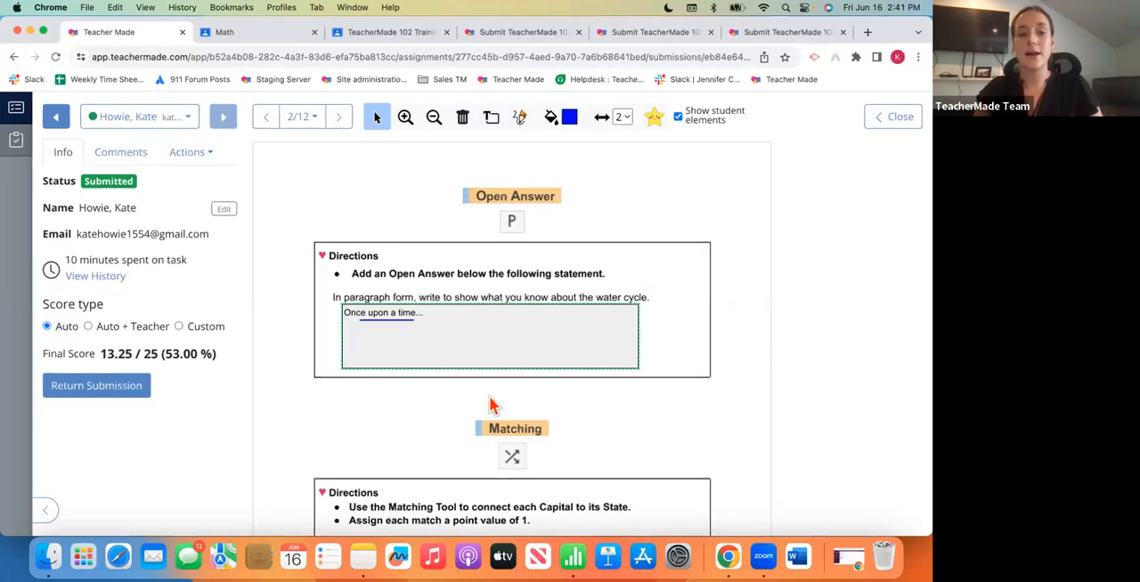
- Switch to the previous student's submission and save a score of 5 points for that student's open answer
scroll(262, 395, "down", 5)
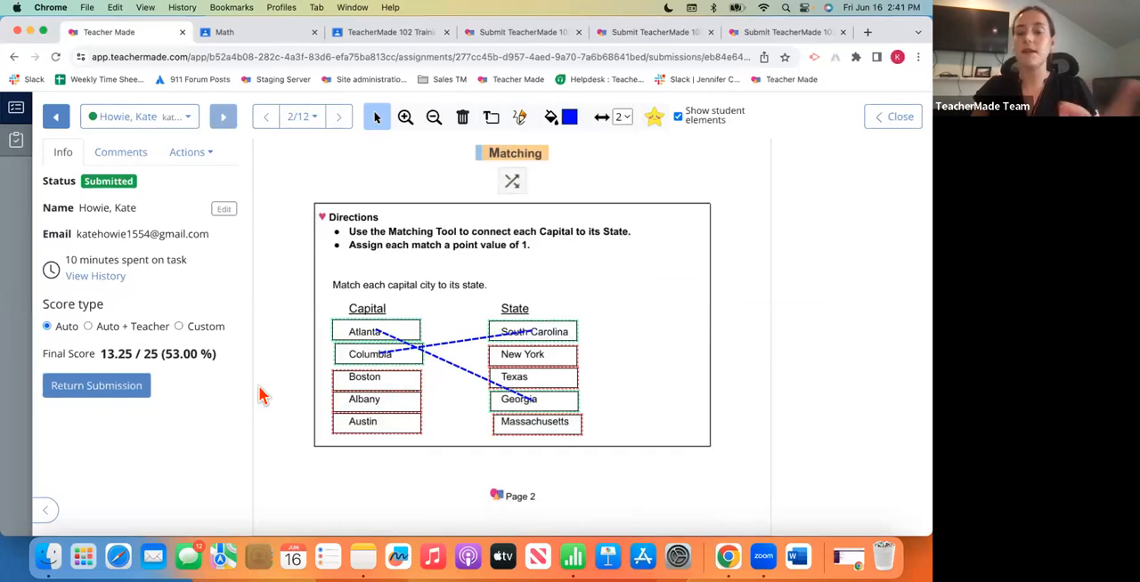
scroll(370, 303, "up", 3)
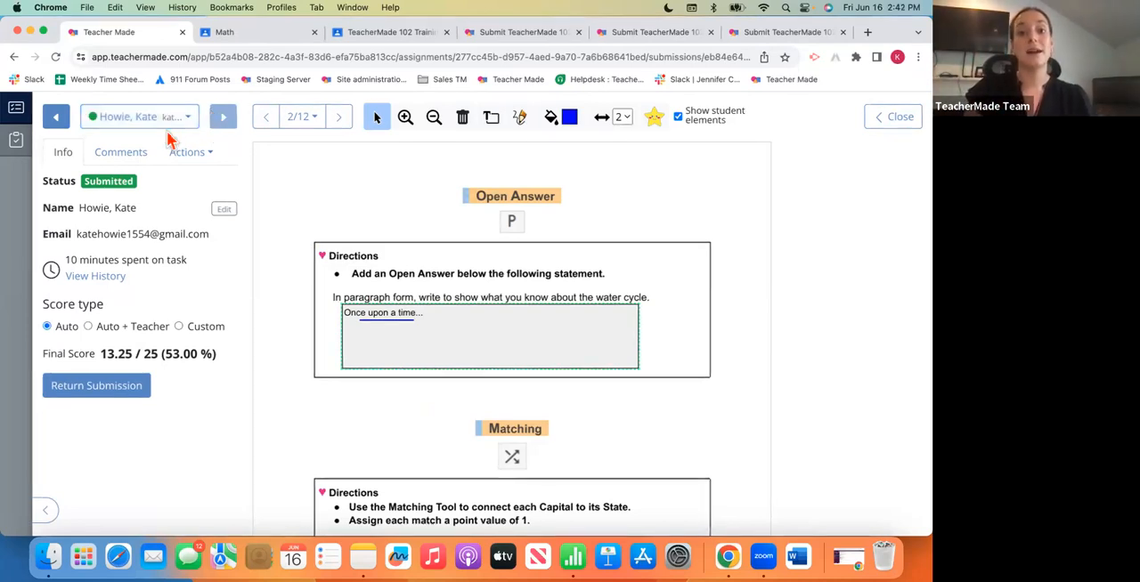
left_click(54, 116)
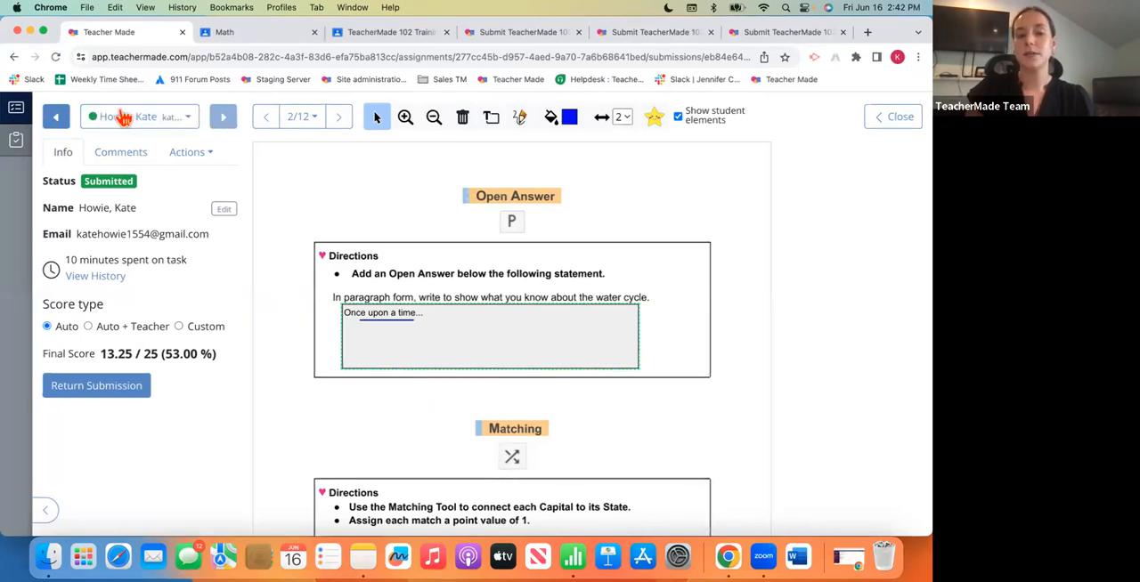
left_click(56, 118)
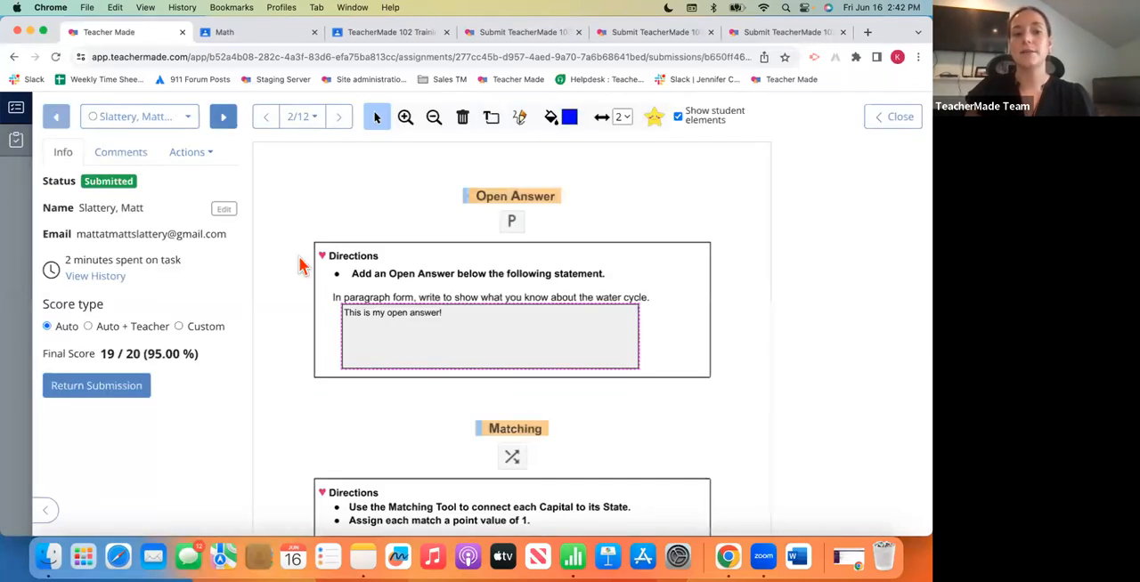
scroll(339, 335, "down", 3)
scroll(338, 335, "up", 3)
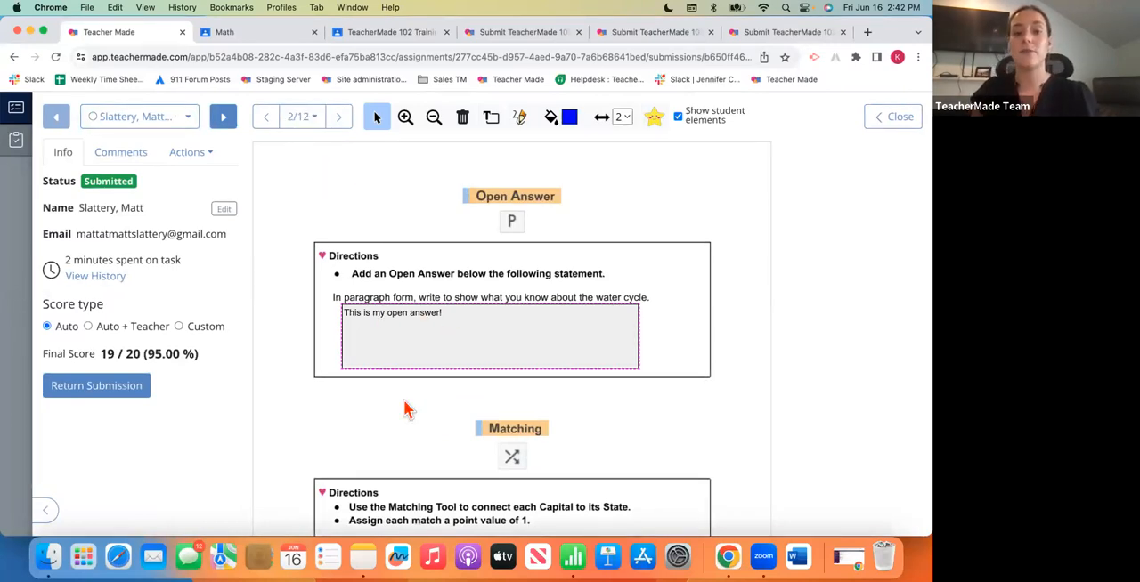
left_click(462, 342)
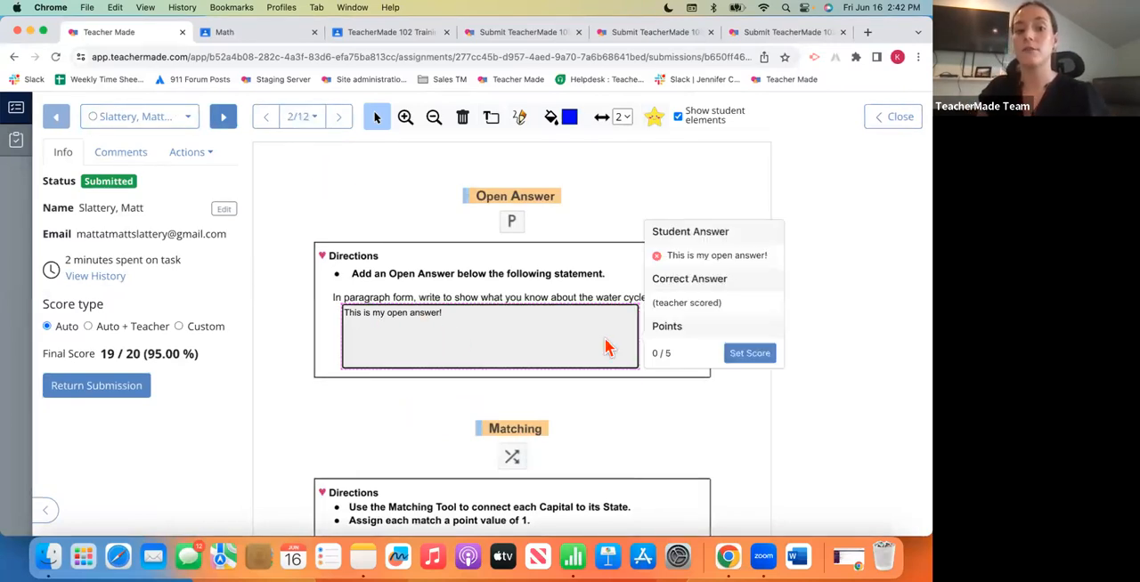
left_click(746, 355)
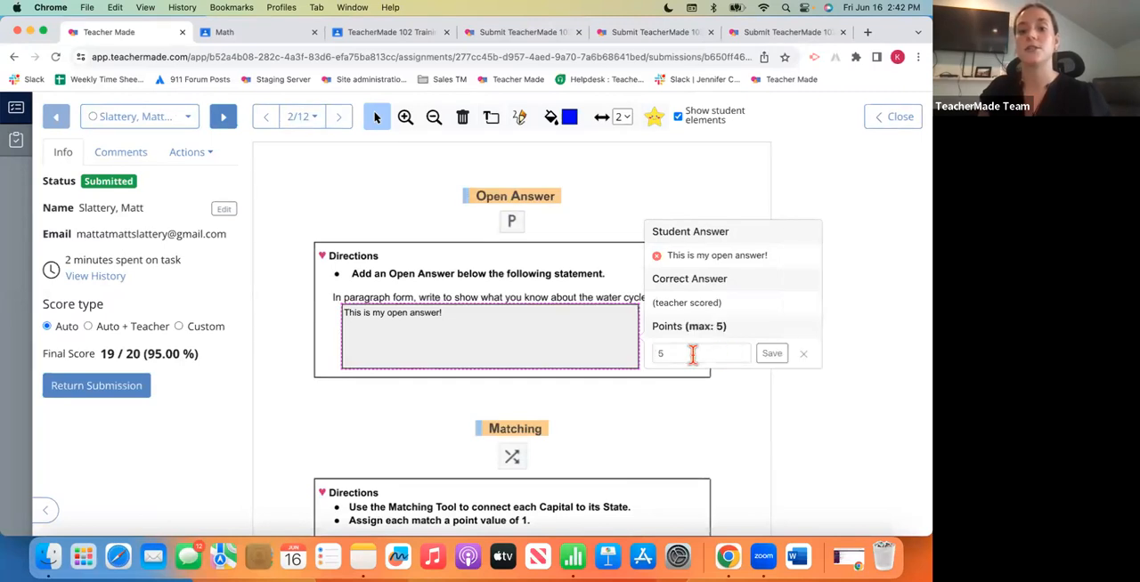
left_click(771, 354)
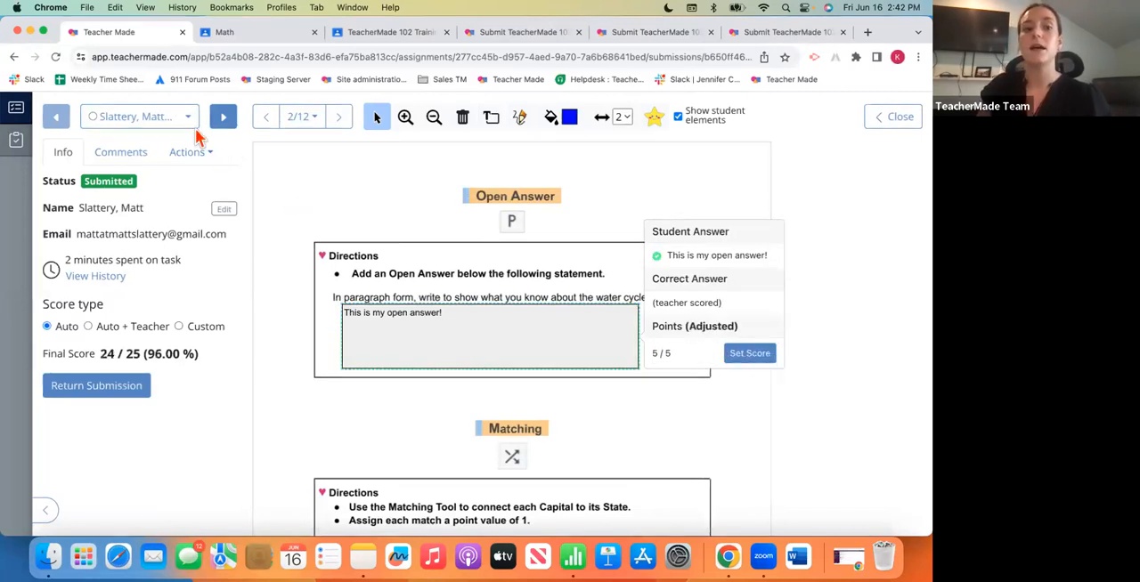
- Return to the other student's submission through the student list, and close it to get back to the assignment details
left_click(185, 126)
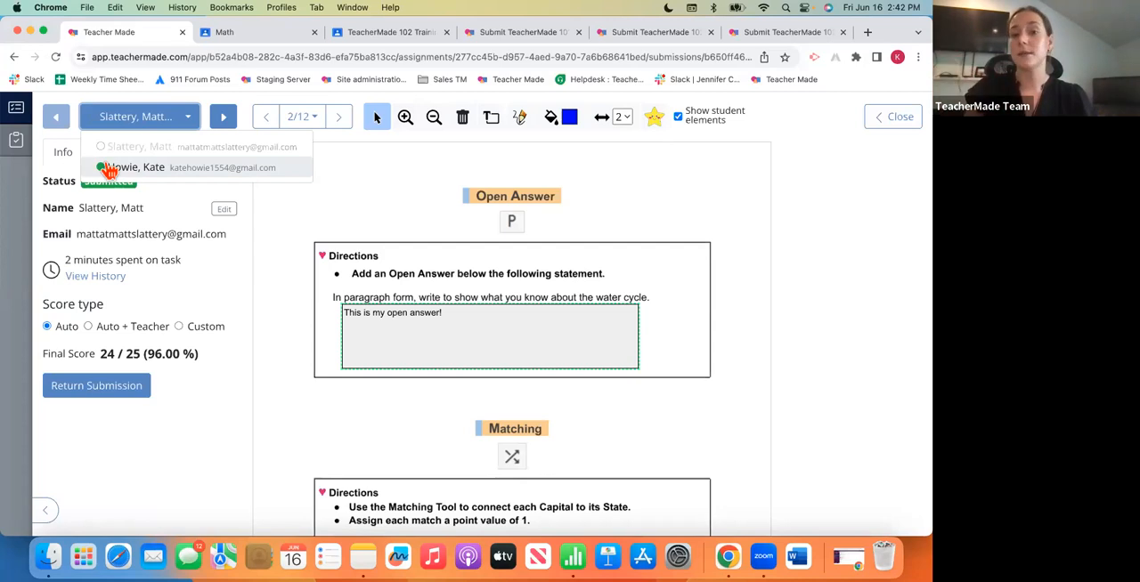
left_click(118, 169)
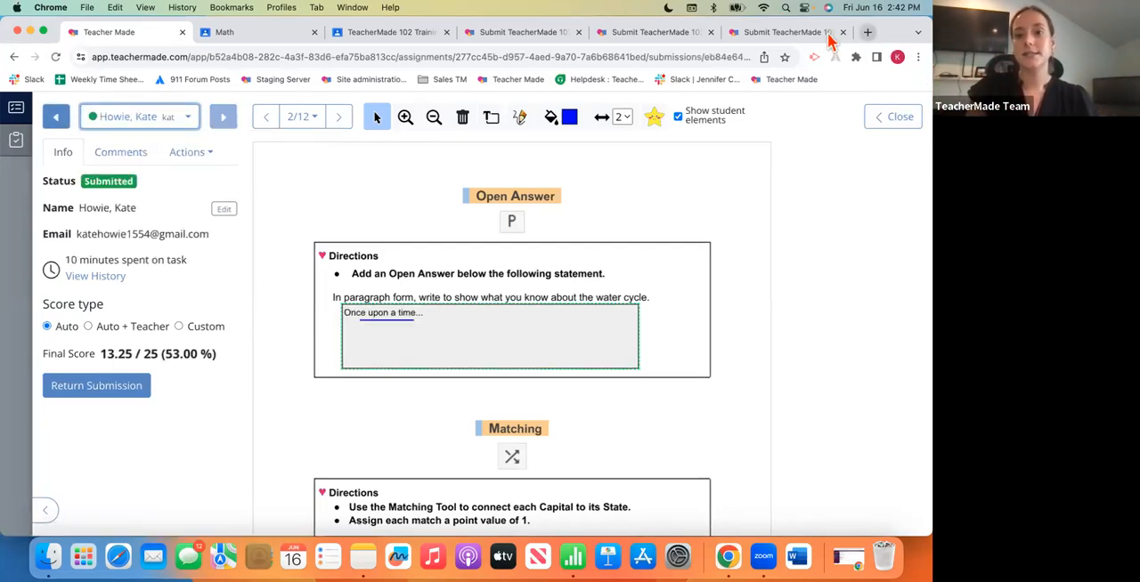
left_click(893, 130)
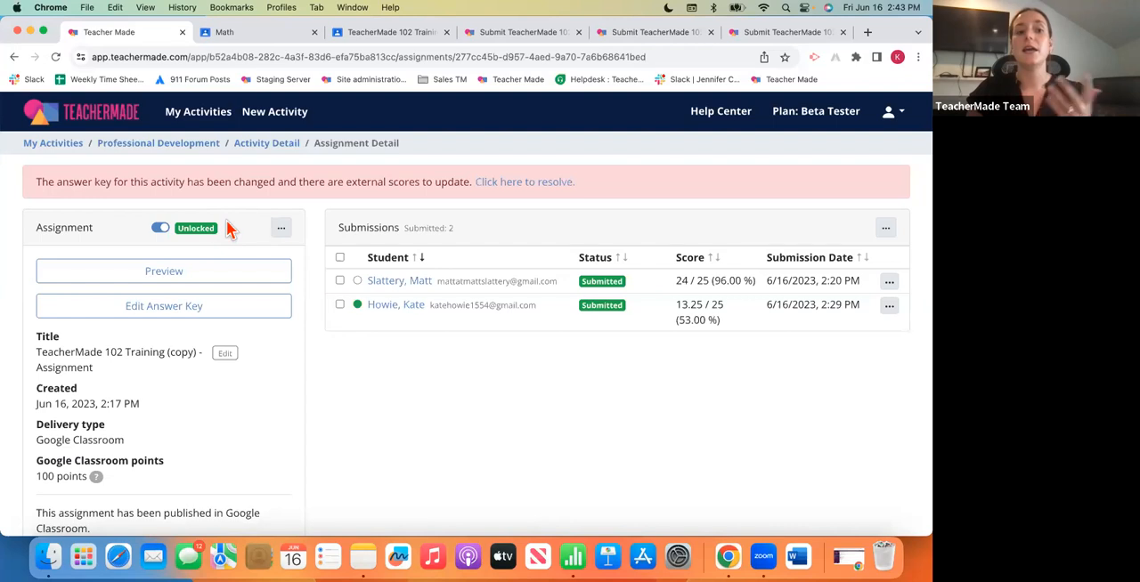
- Lock the assignment, check what locking means for students, and unlock it again
left_click(161, 229)
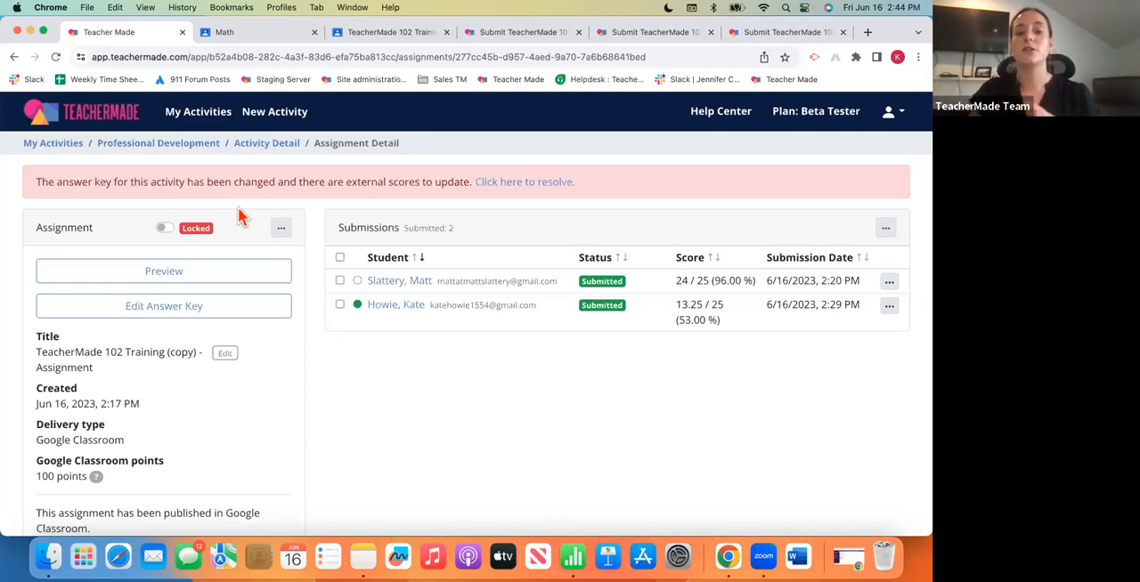
mouse_move(165, 232)
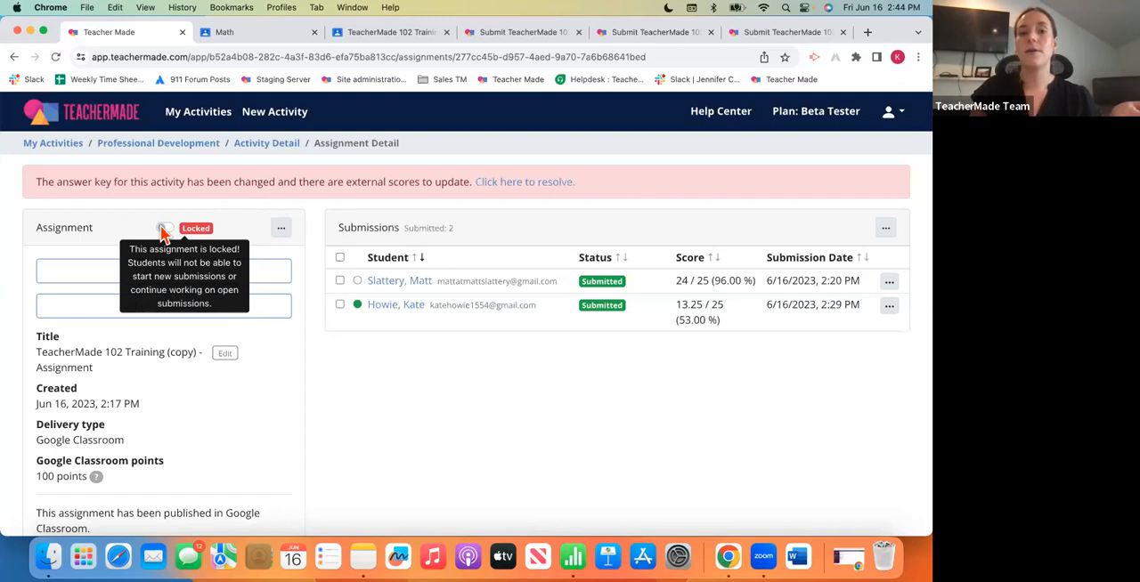
left_click(162, 229)
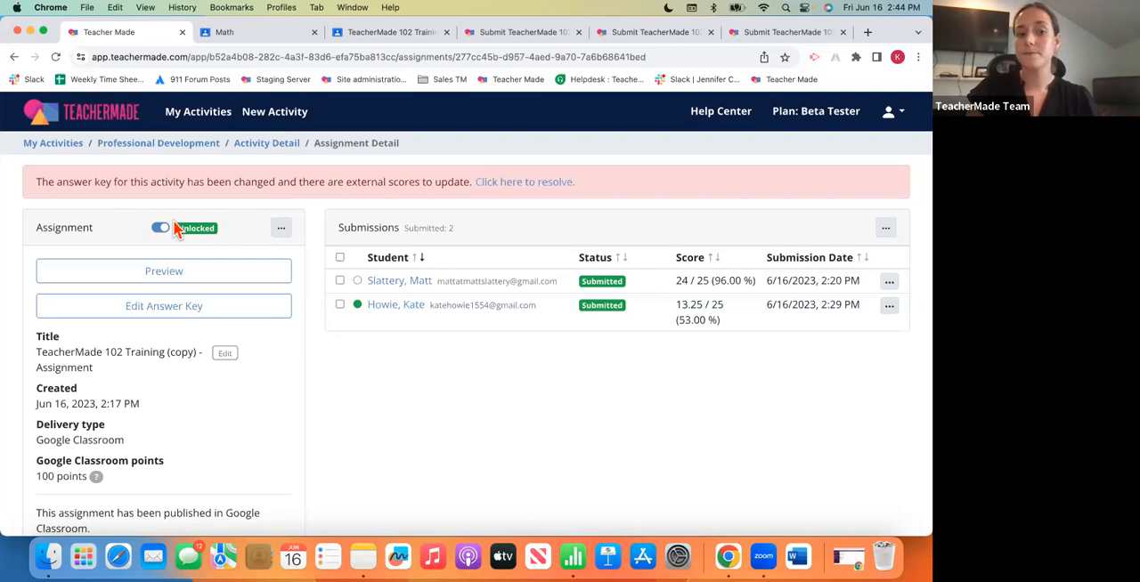
- Look at the Rescore Assignment page, return to the assignment details and show the assignment's other available actions
left_click(283, 228)
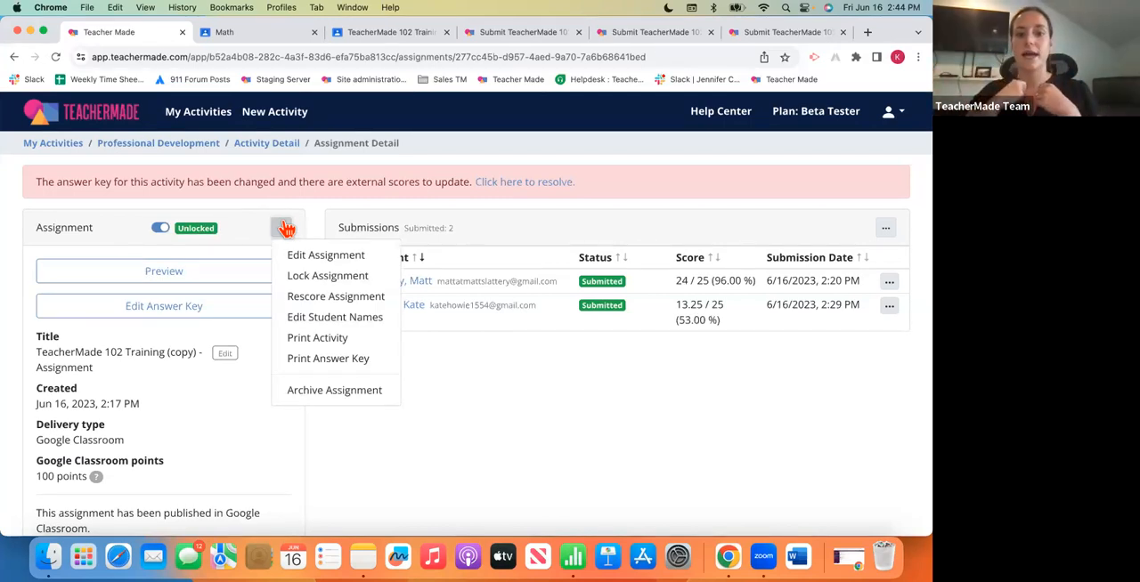
left_click(347, 298)
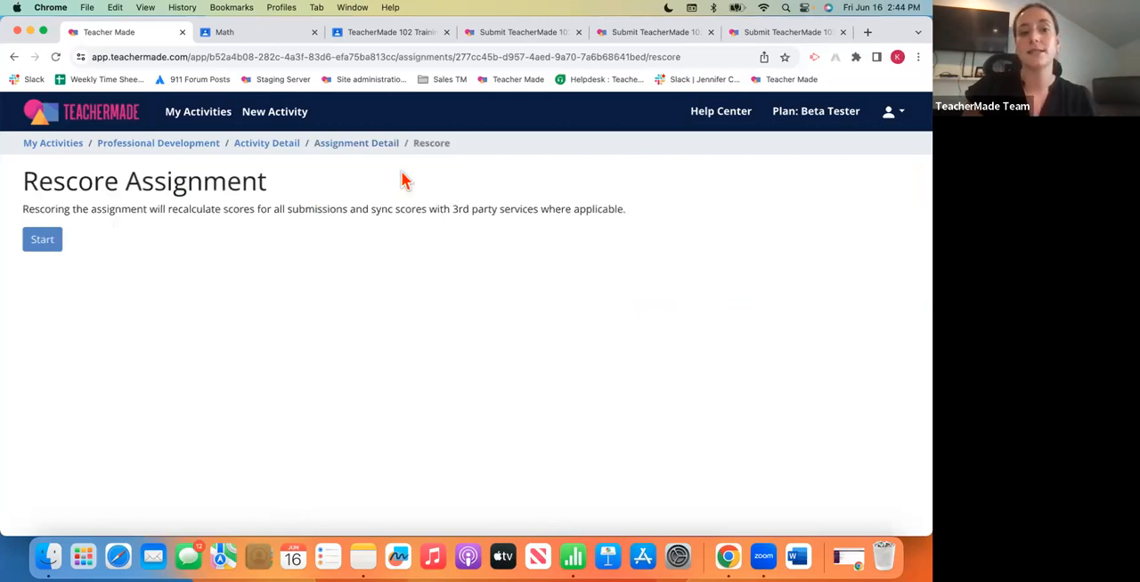
left_click(378, 143)
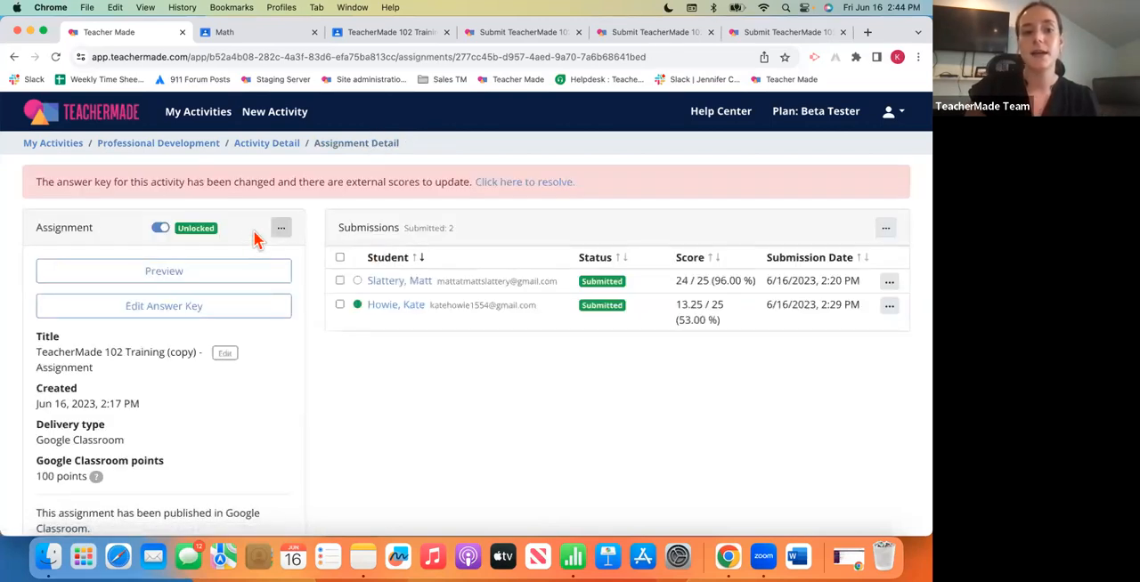
left_click(280, 229)
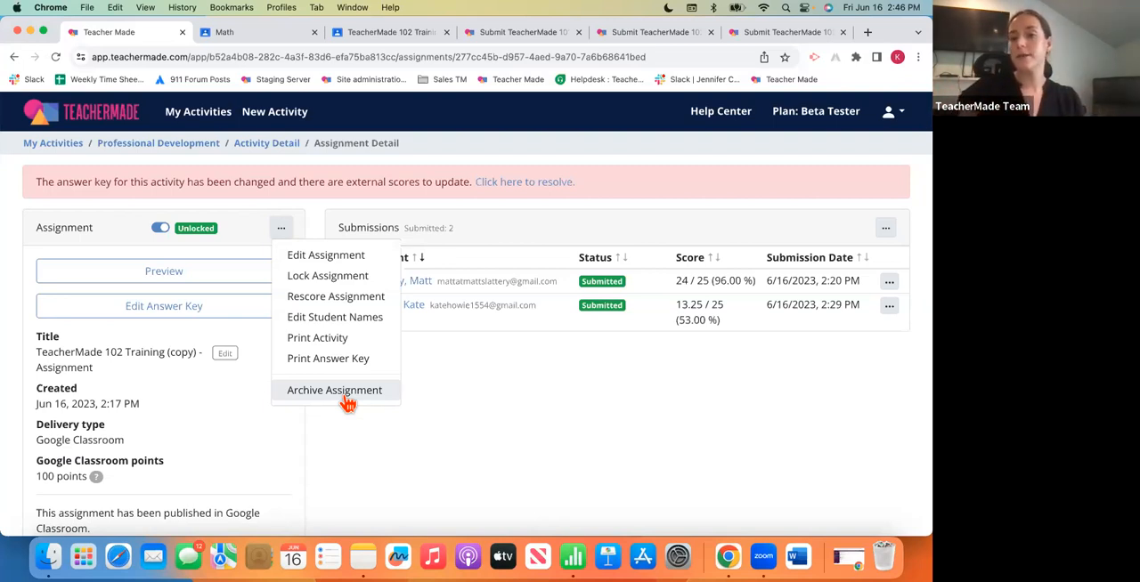
- Select all student submissions of the TeacherMade 102 Training (copy) assignment, return them to the students, and confirm the return
left_click(522, 374)
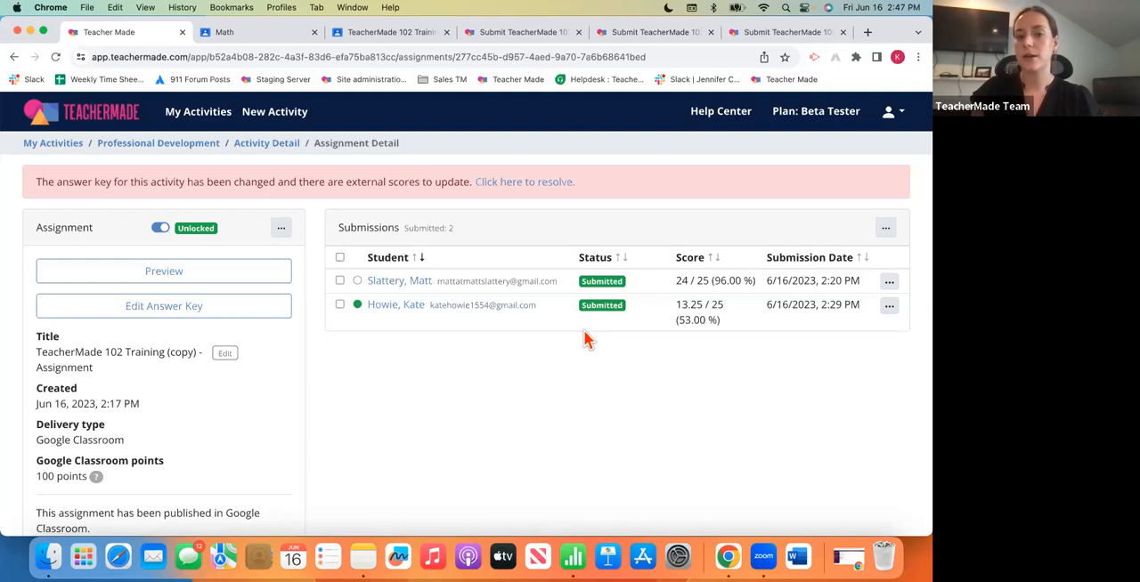
left_click(340, 258)
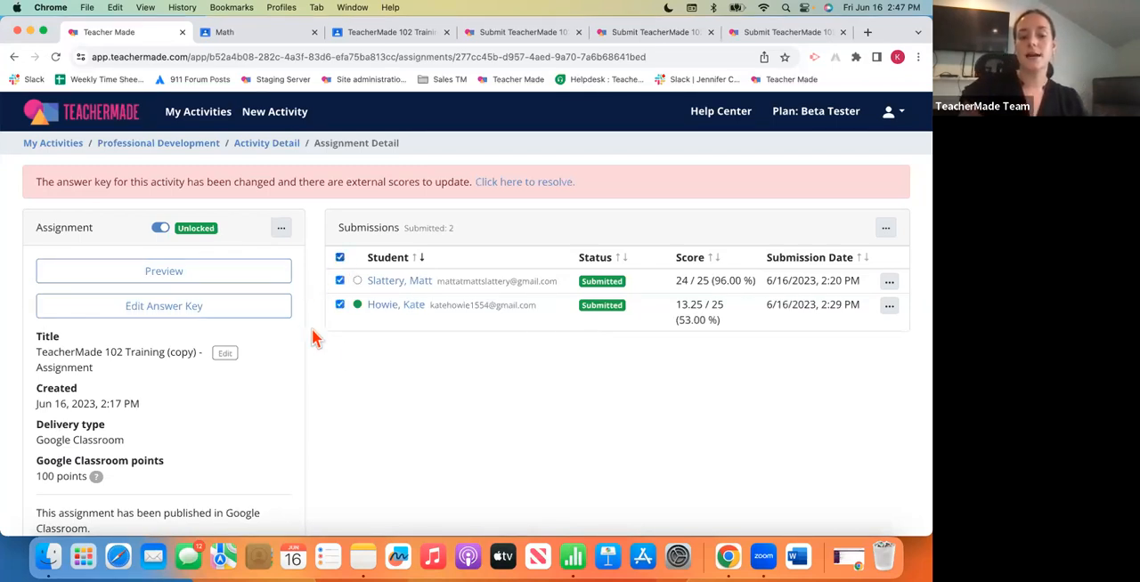
left_click(885, 229)
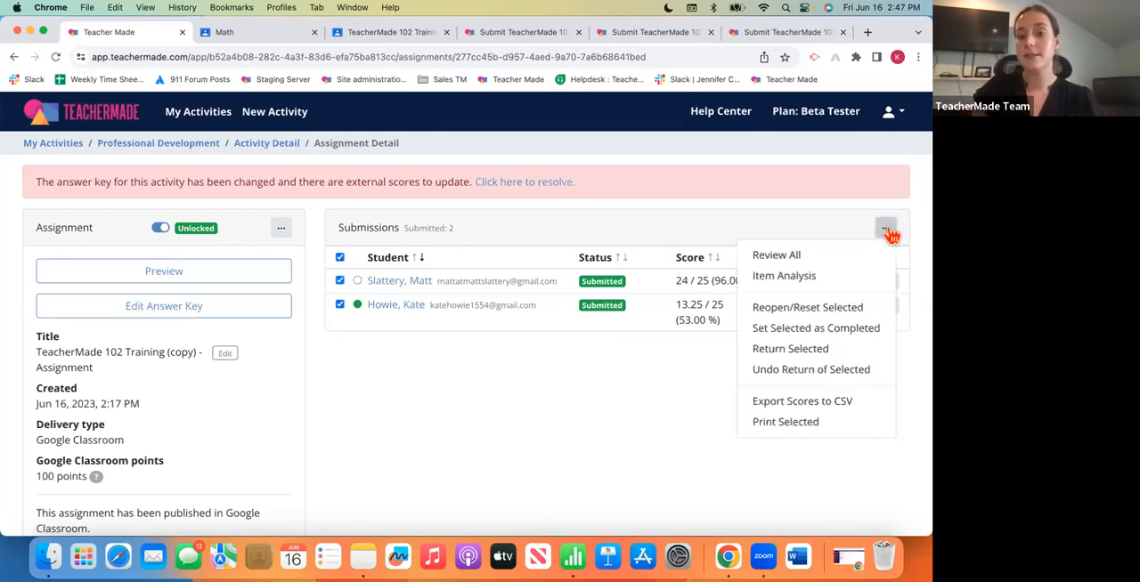
left_click(831, 353)
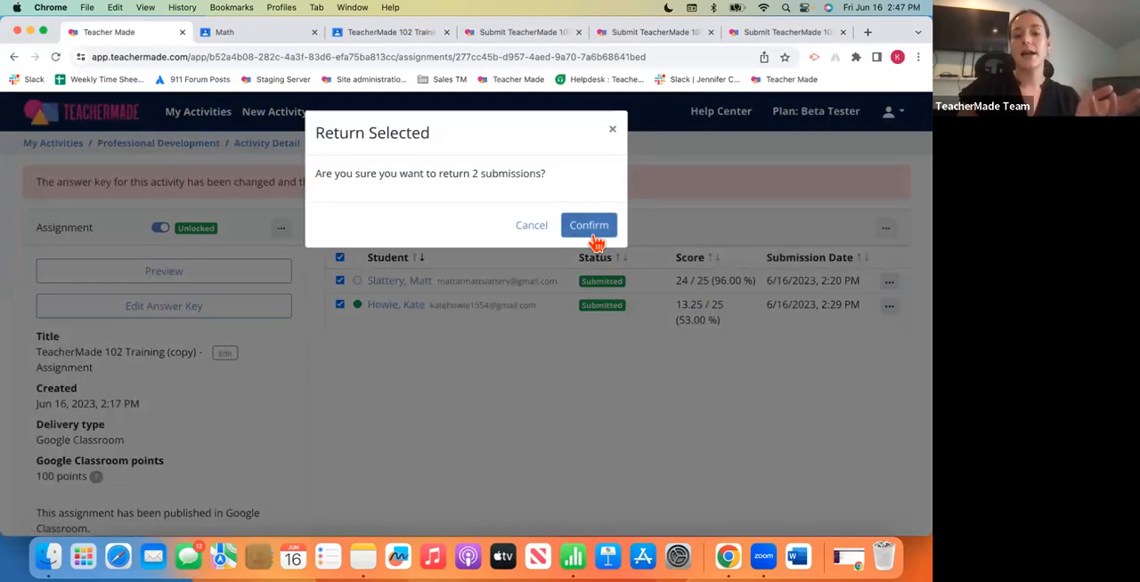
left_click(589, 229)
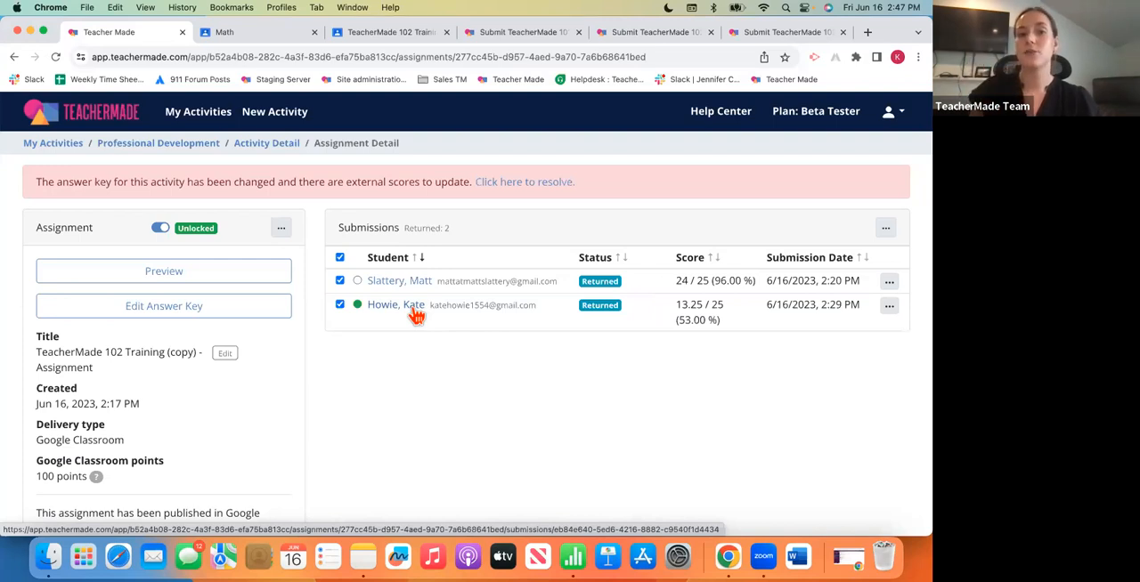
- Switch to Google Classroom and check the student grades for the TeacherMade 102 Training (copy) assignment in the Math class
left_click(272, 35)
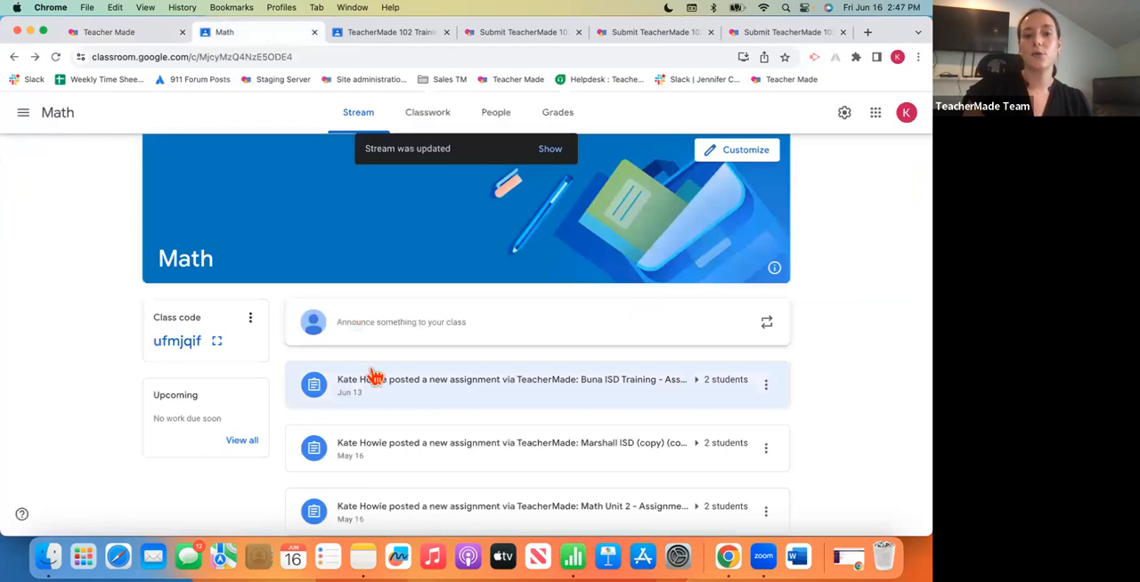
left_click(425, 122)
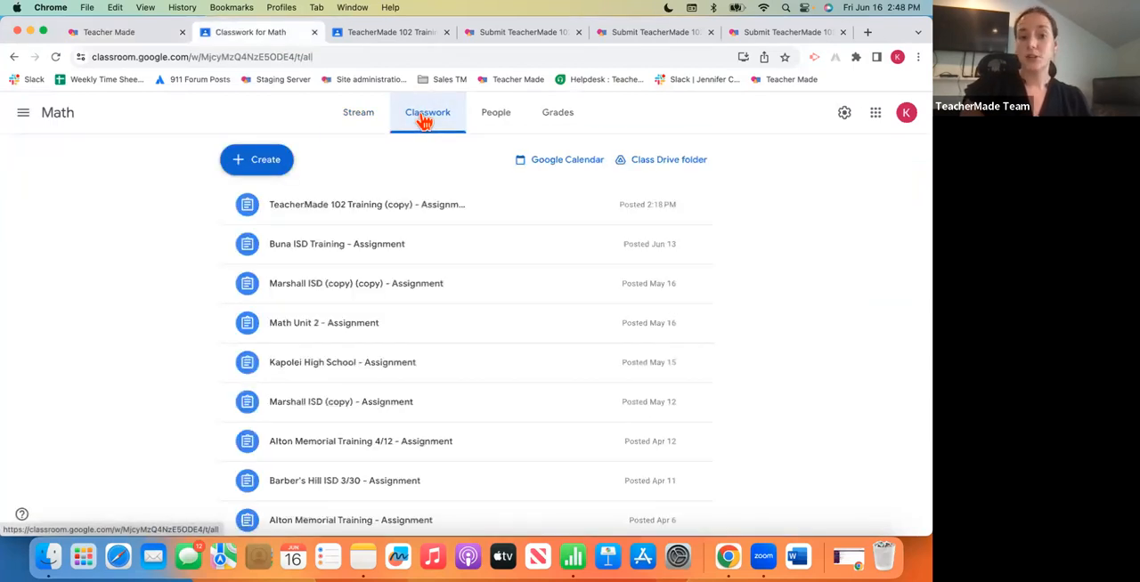
left_click(375, 219)
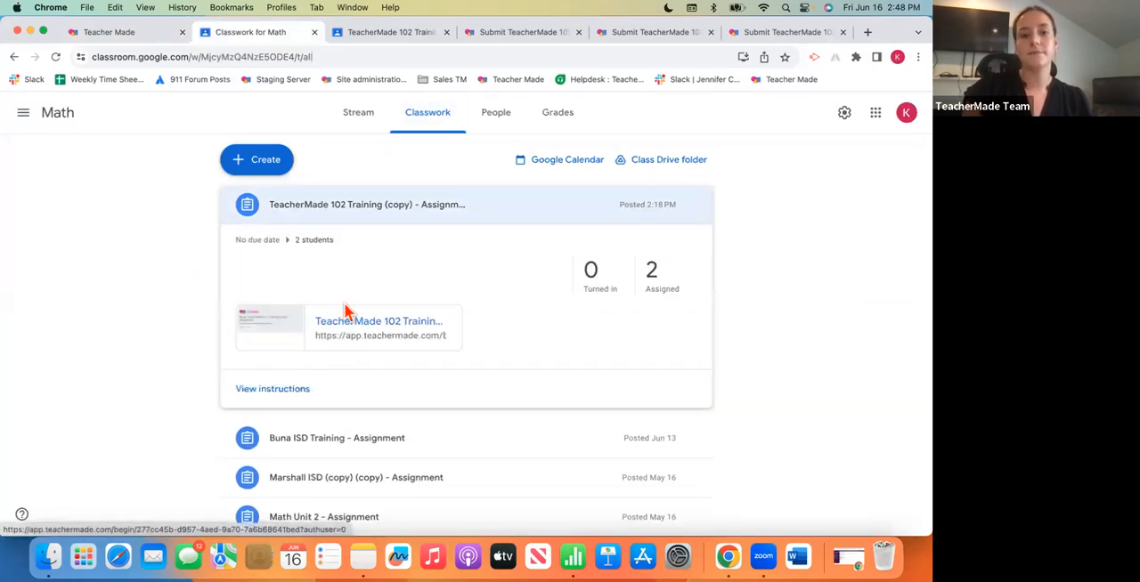
left_click(360, 127)
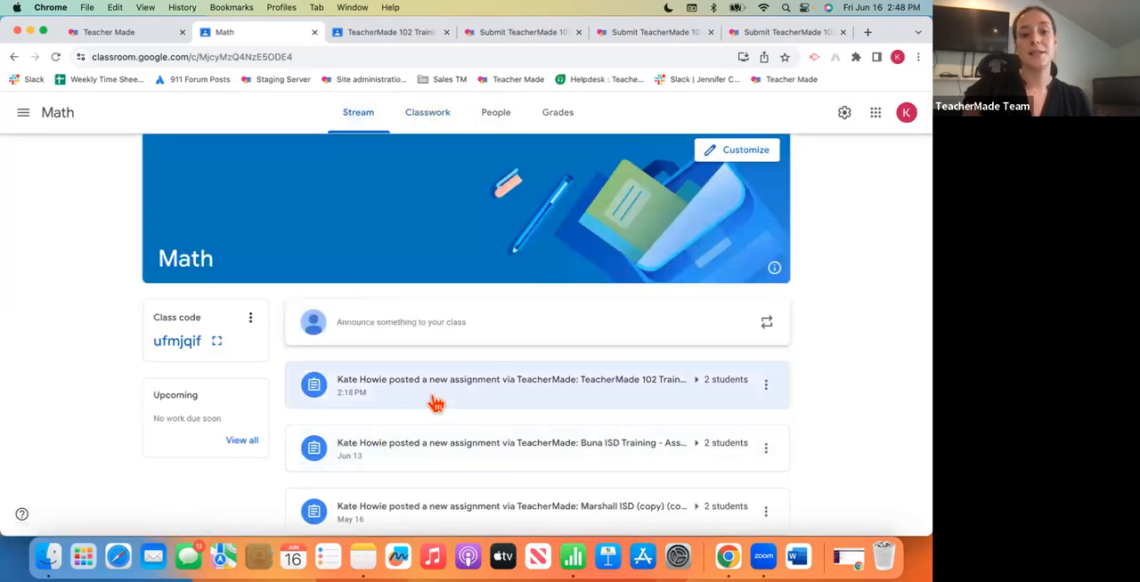
left_click(436, 404)
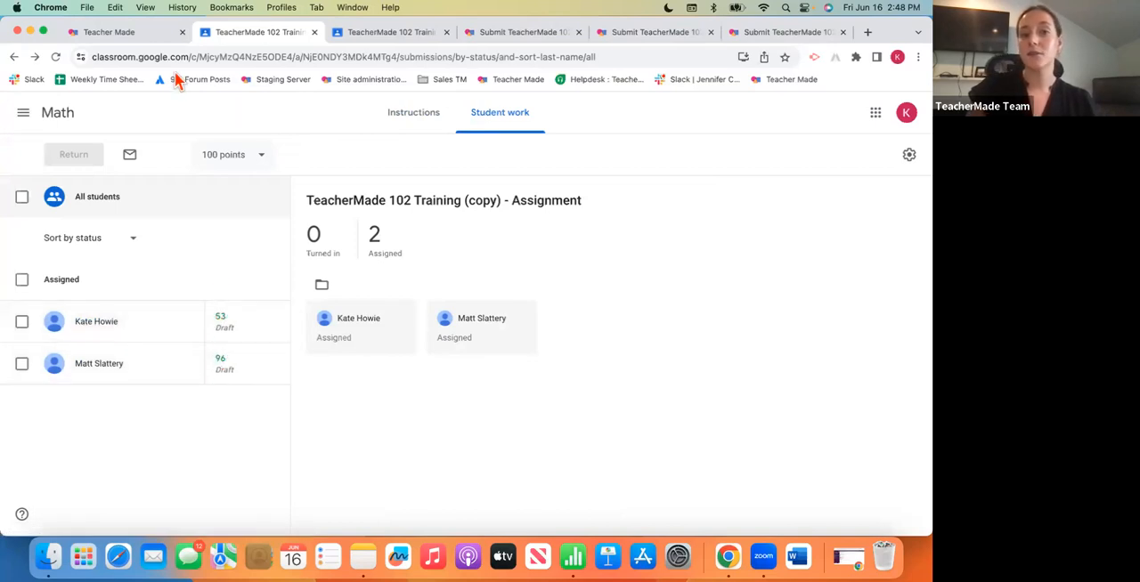
- Switch back to TeacherMade, examine the Reopen and Reset options for the selected submissions without applying them, and review the other submission actions
left_click(145, 36)
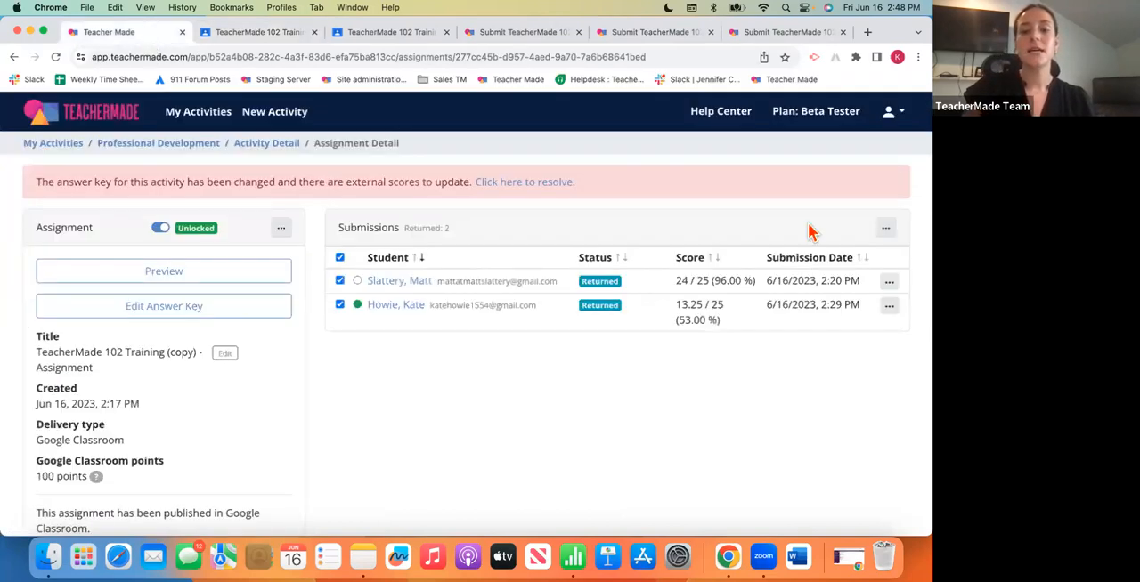
left_click(885, 228)
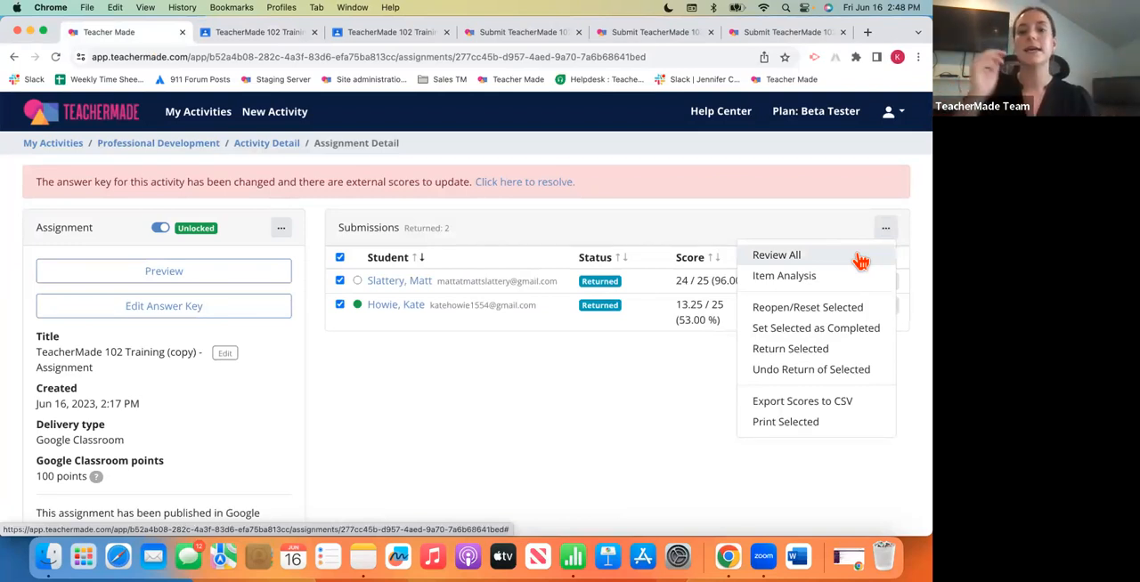
left_click(842, 308)
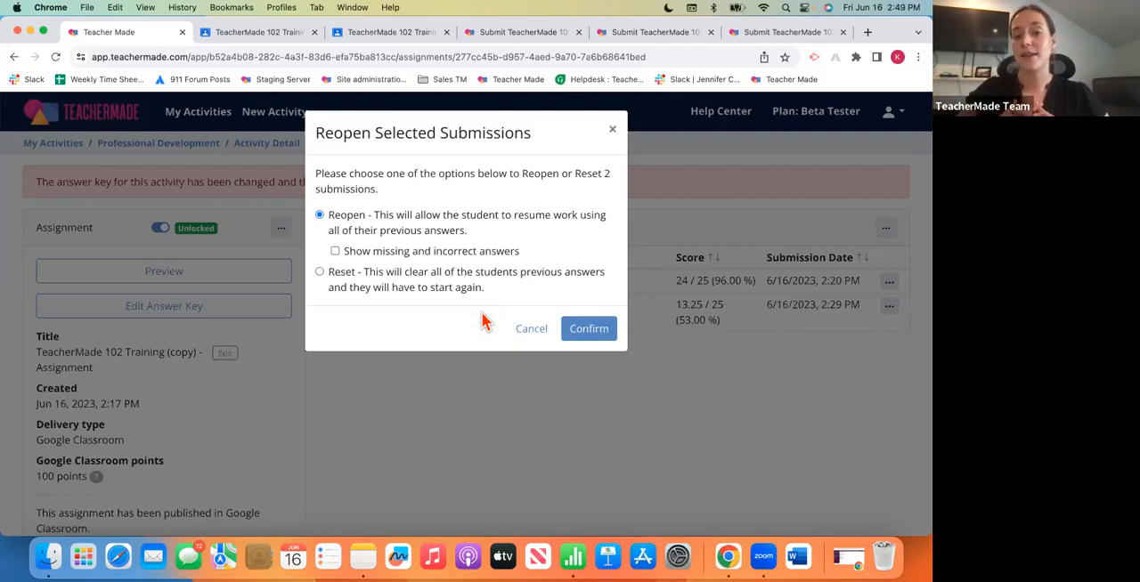
left_click(321, 273)
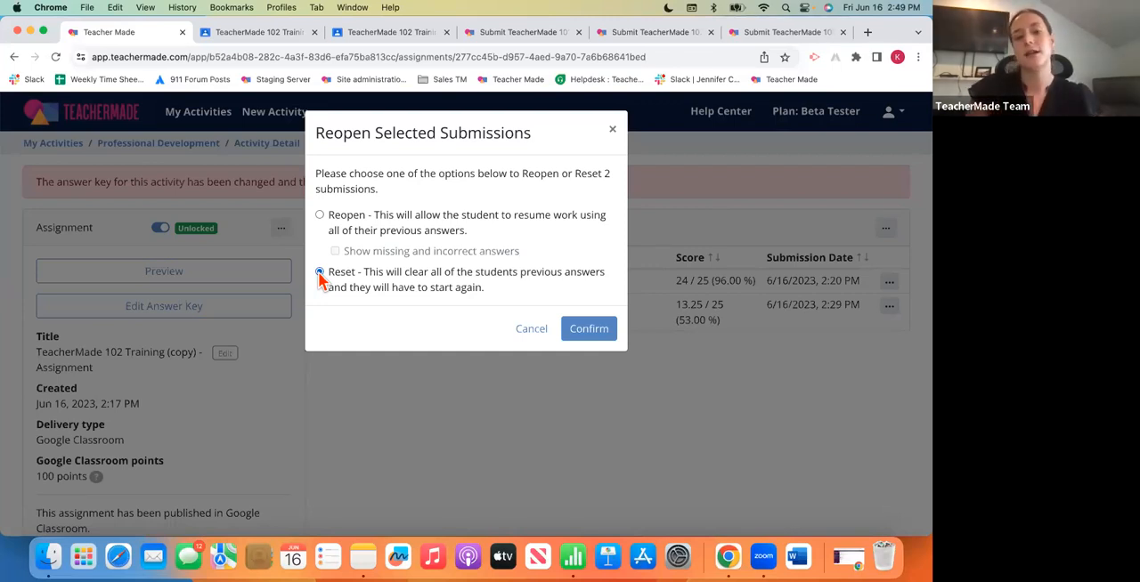
left_click(533, 329)
left_click(885, 228)
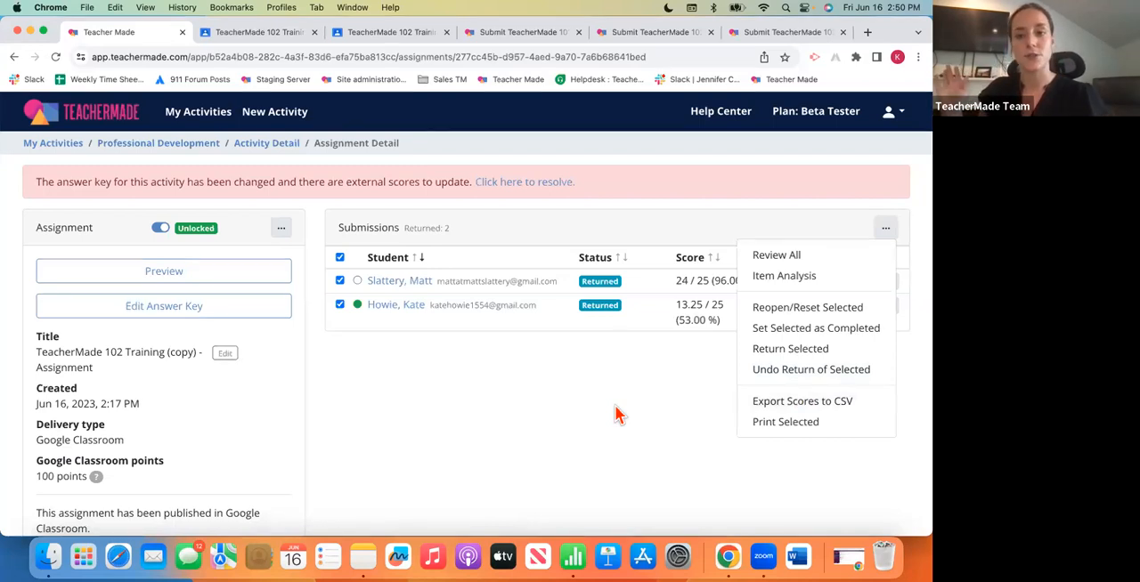
left_click(663, 416)
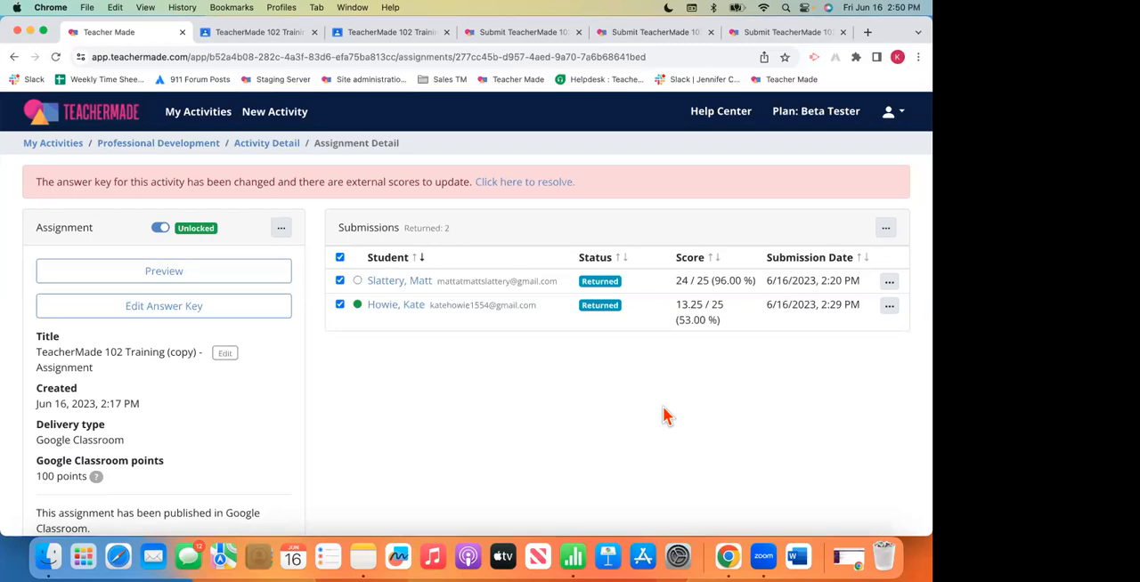
- Open the Item Analysis of the TeacherMade 102 Training assignment from the Professional Development folder
left_click(256, 148)
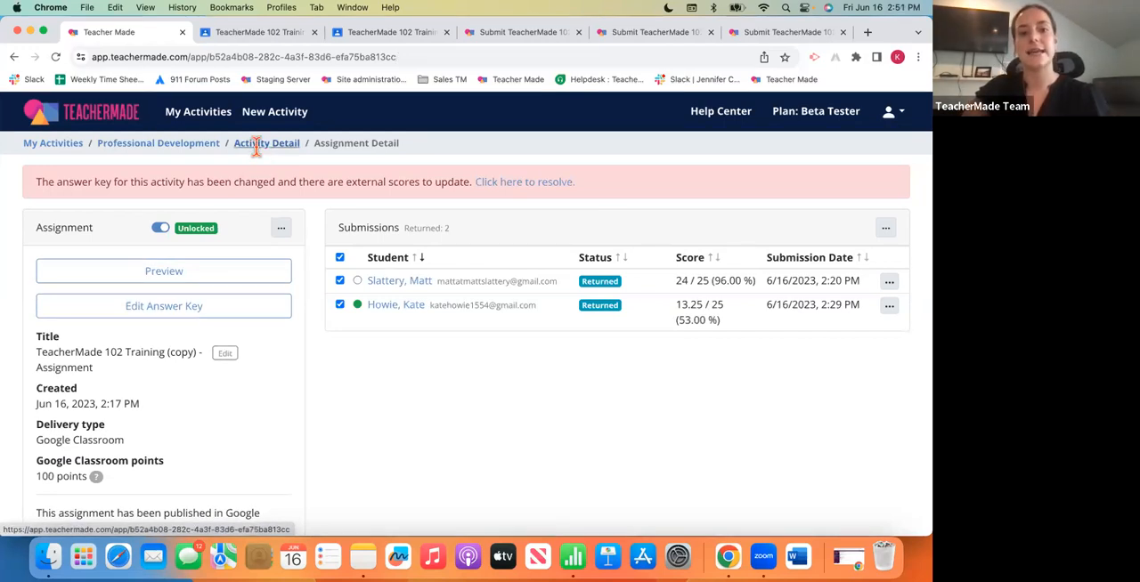
left_click(194, 145)
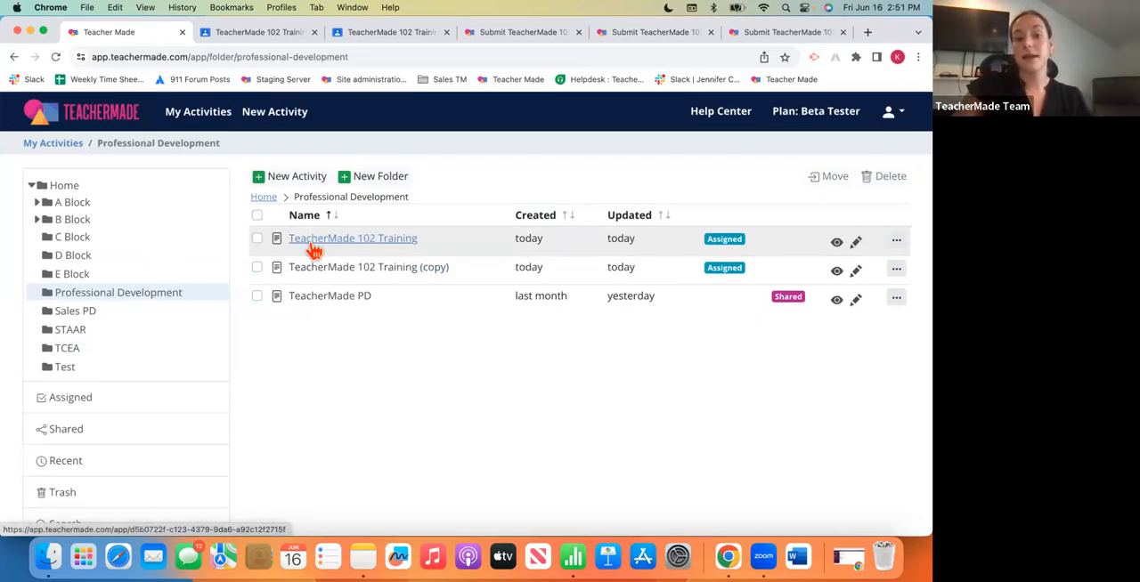
left_click(313, 252)
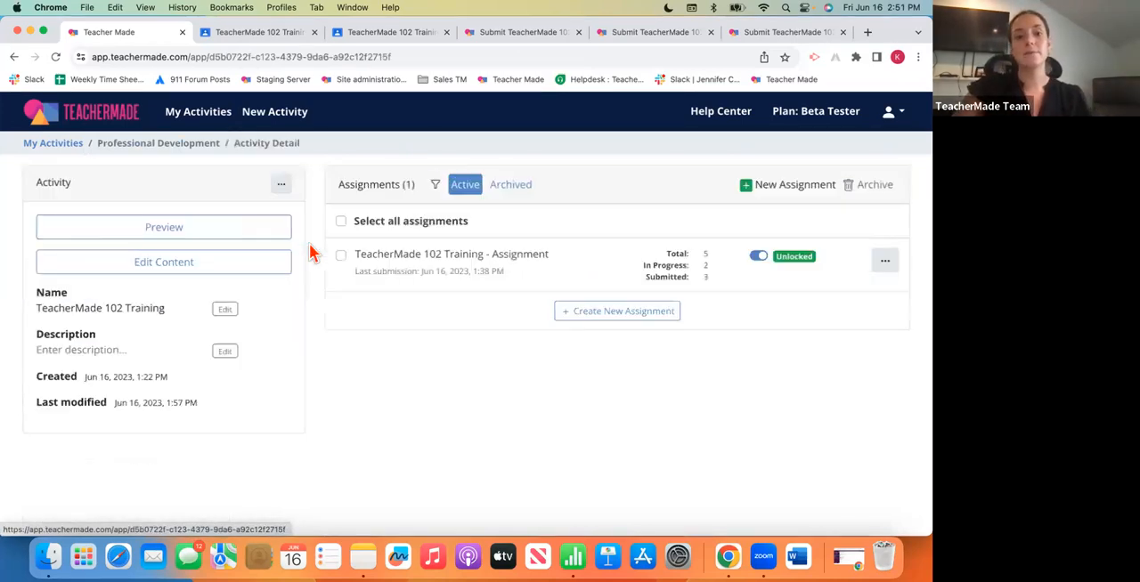
left_click(435, 263)
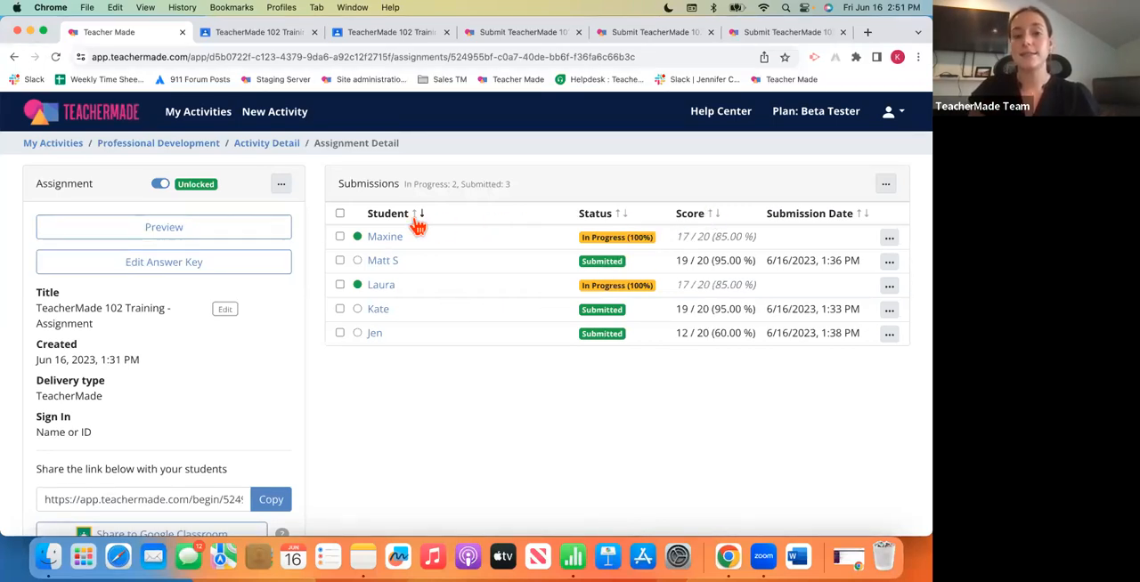
left_click(885, 187)
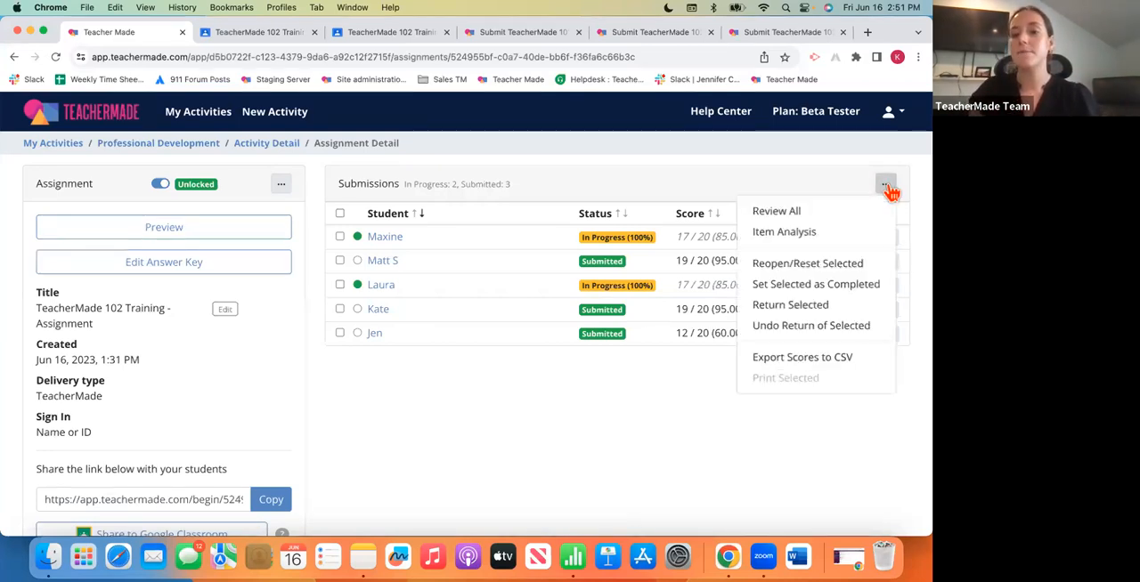
left_click(837, 237)
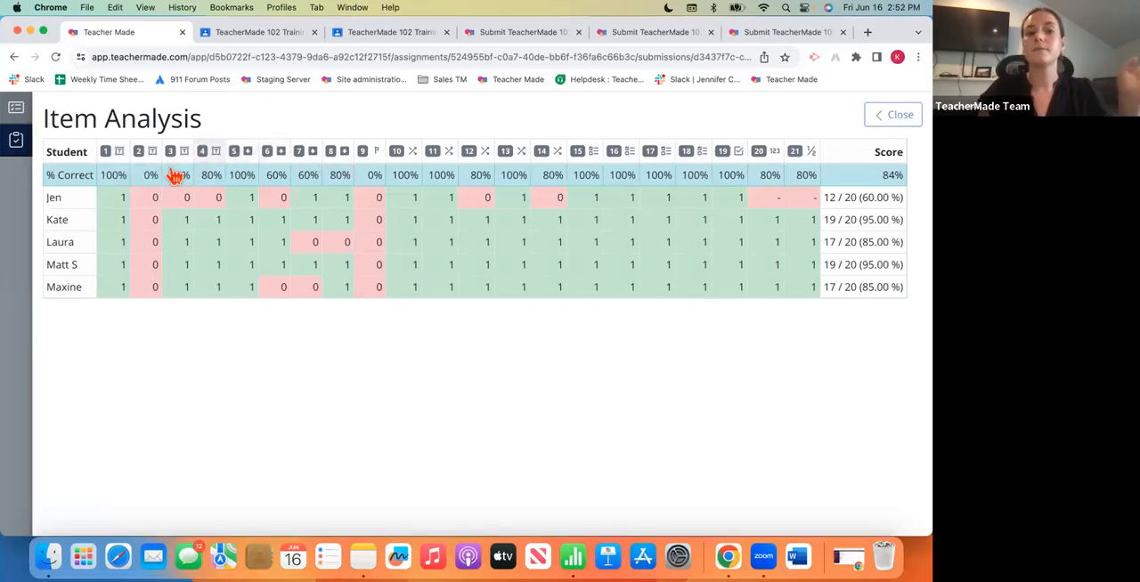
- View the response breakdown for question 3 in the item analysis, and close it again
mouse_move(90, 175)
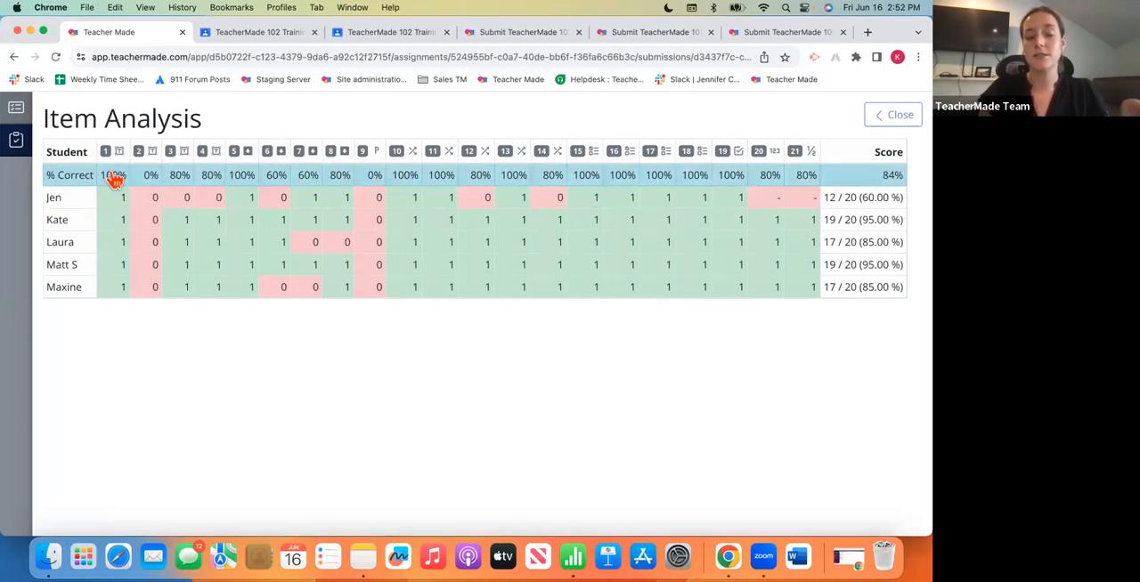
left_click(179, 179)
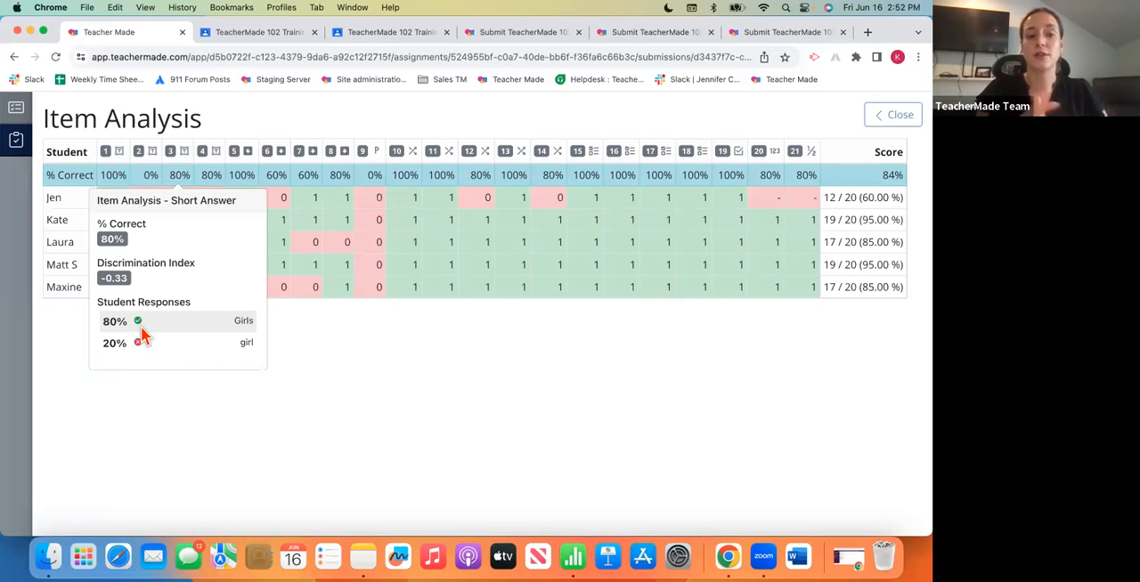
left_click(314, 331)
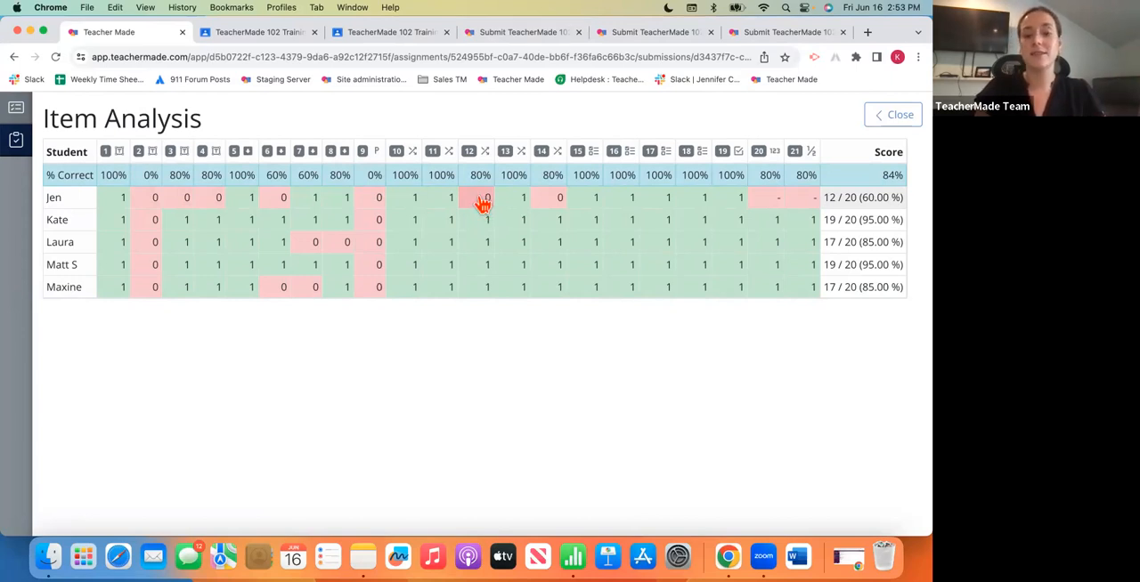
- Inspect the incorrect question 12 matching answer in the first student's submission, view another student's submission, and return to the item analysis
left_click(482, 204)
scroll(261, 211, "down", 5)
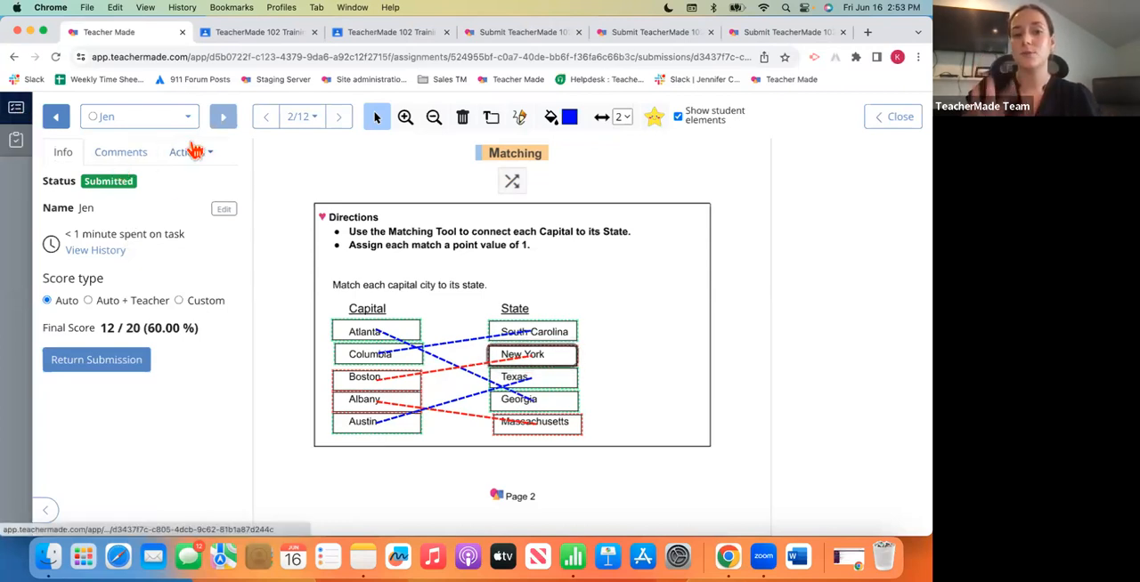
left_click(62, 127)
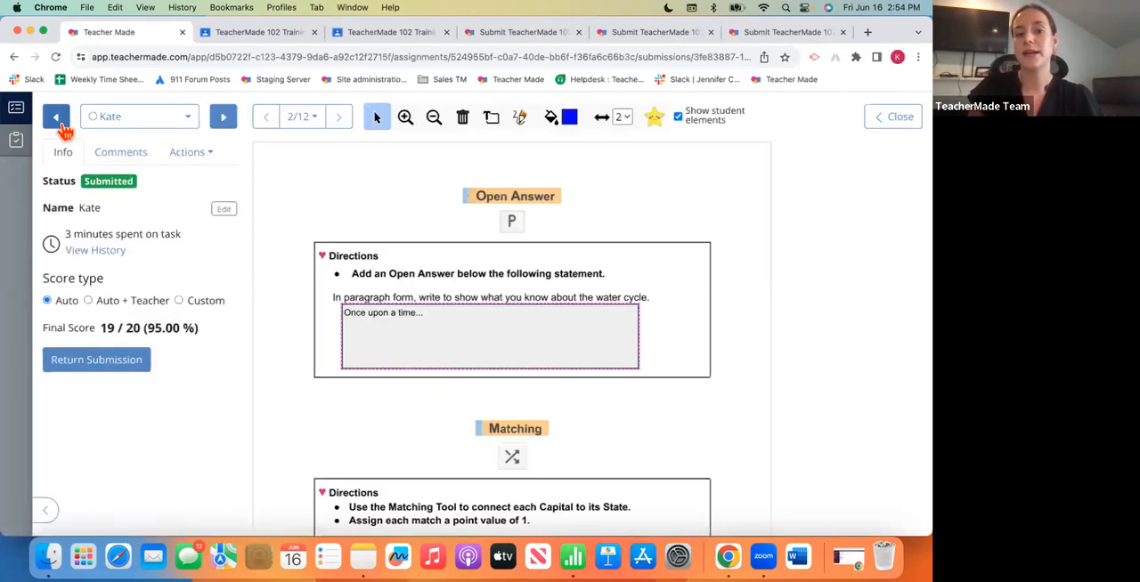
left_click(18, 143)
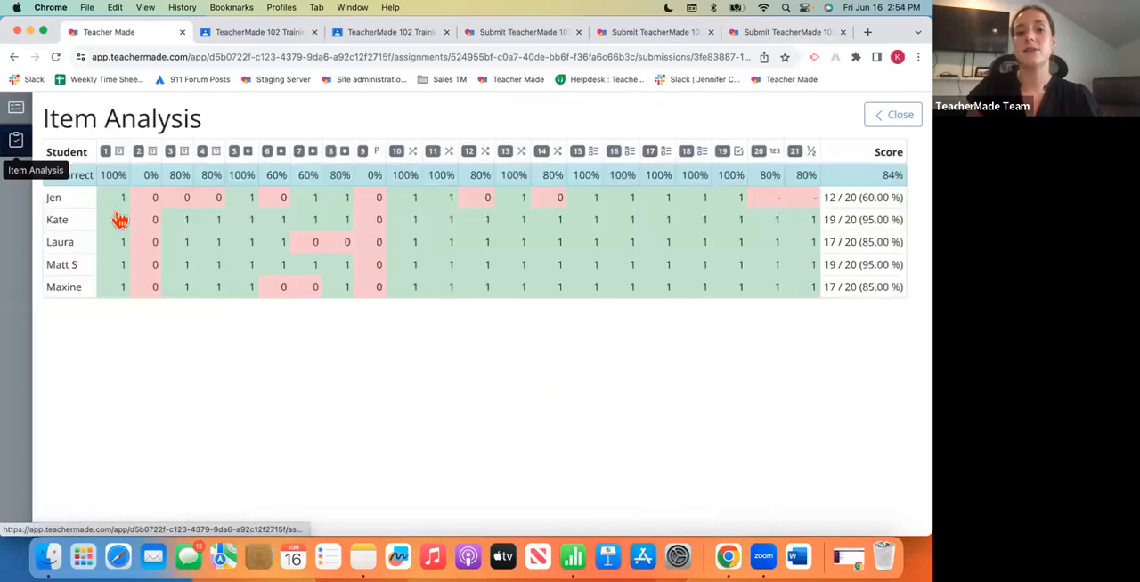
- Inspect the last listed student's incorrect answer to question 6, return to the item analysis, and close it
left_click(278, 292)
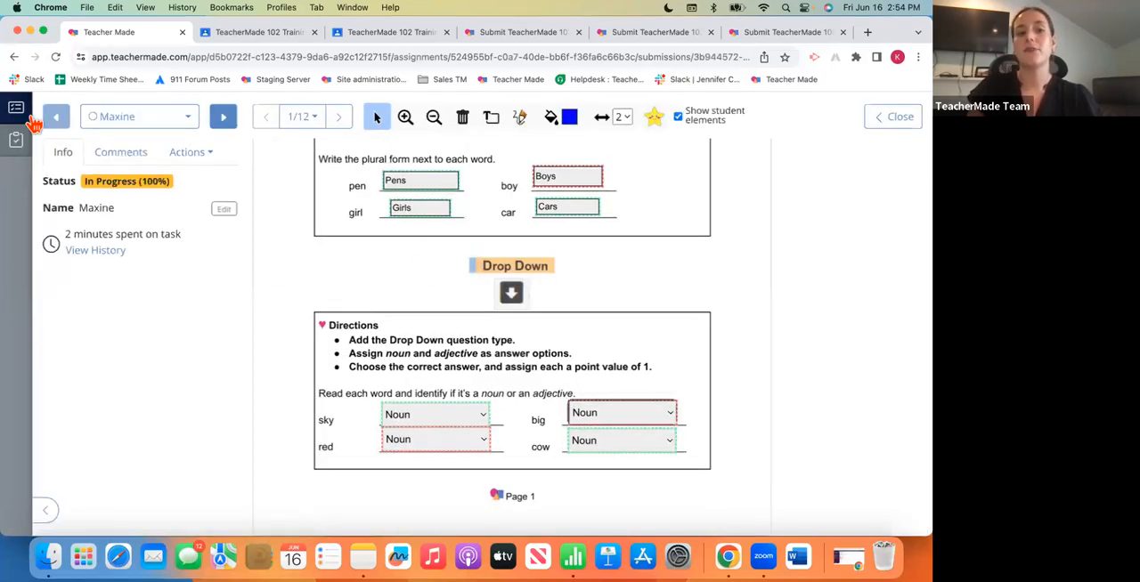
left_click(16, 141)
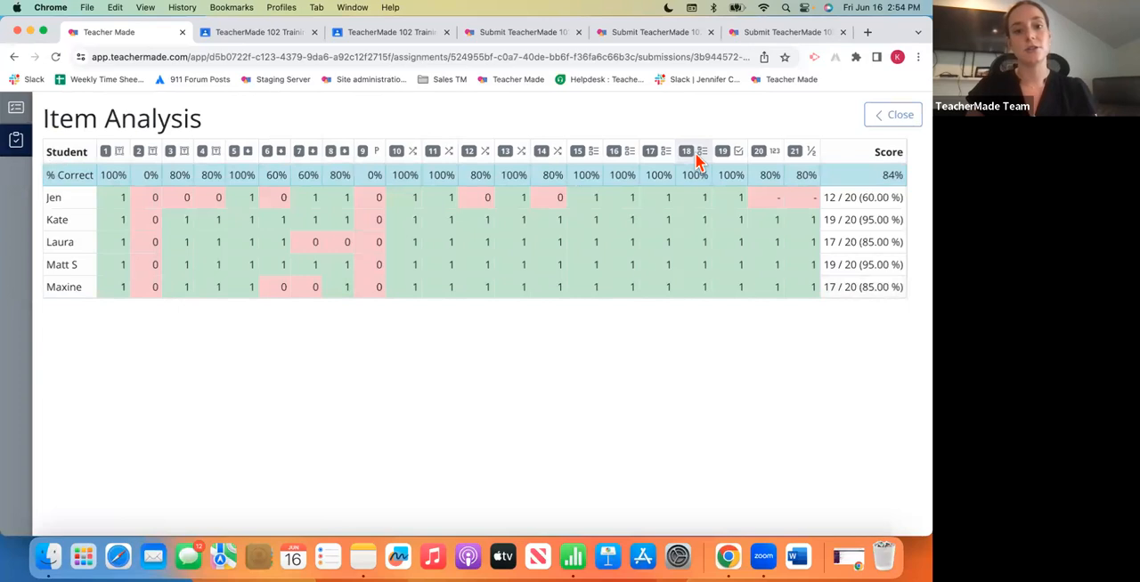
left_click(892, 124)
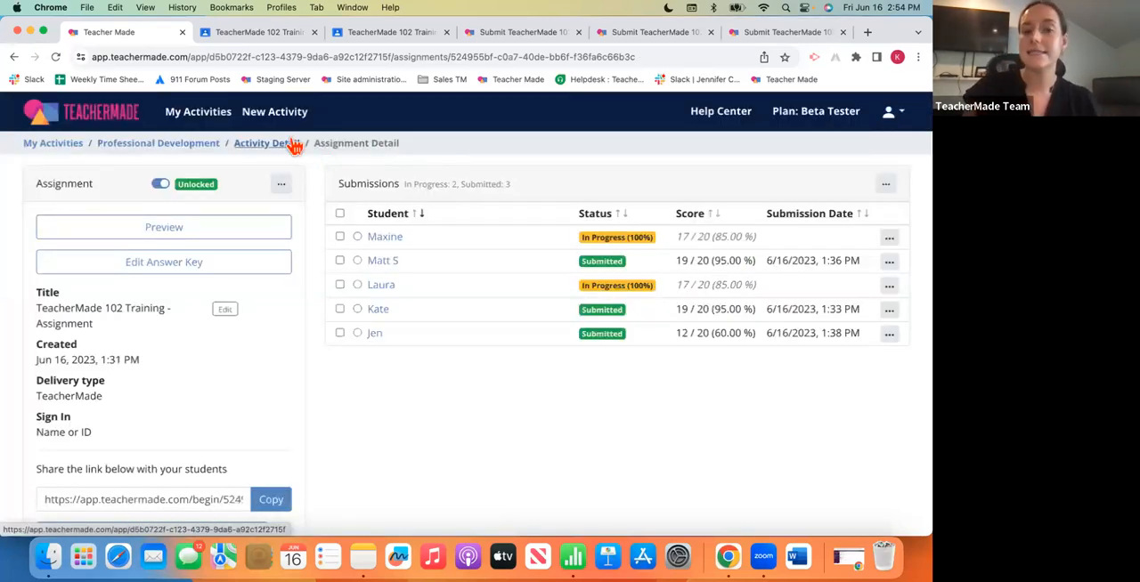
- Archive the TeacherMade 102 Training assignment from its activity details and confirm the archiving
left_click(267, 143)
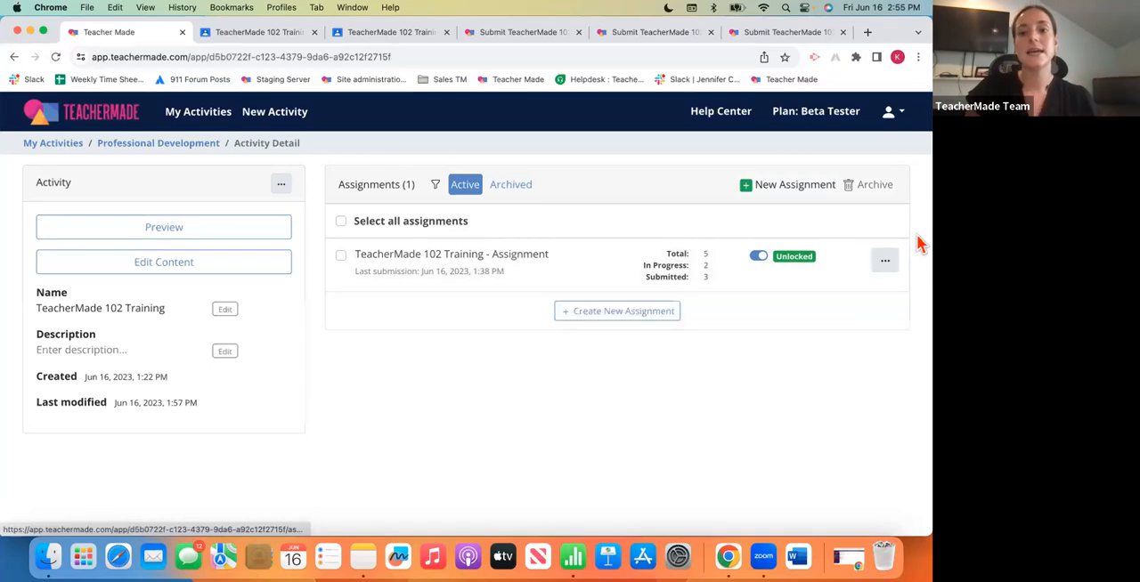
left_click(883, 263)
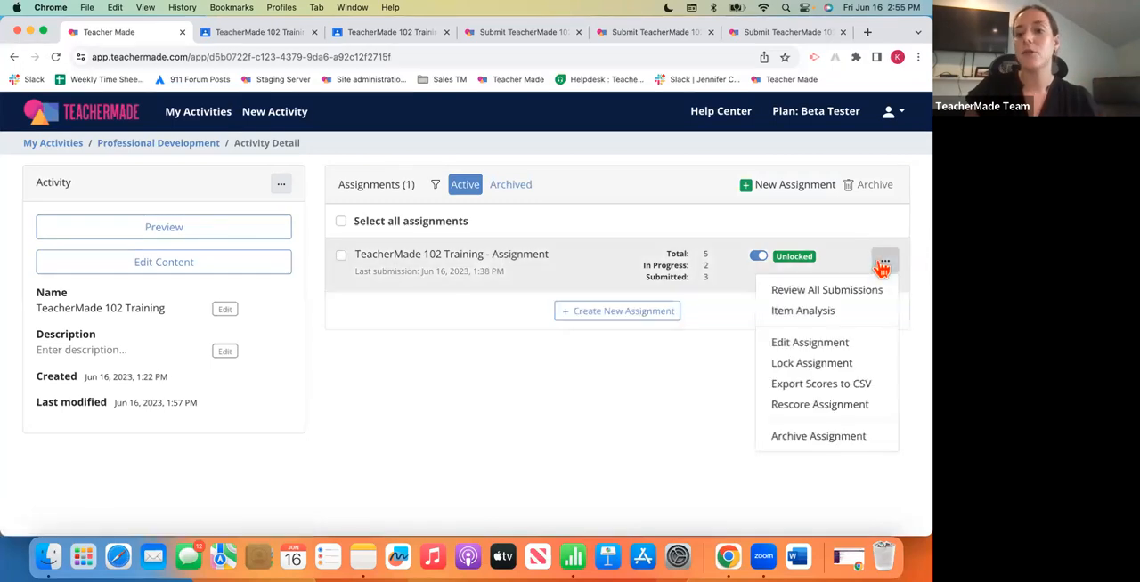
left_click(828, 441)
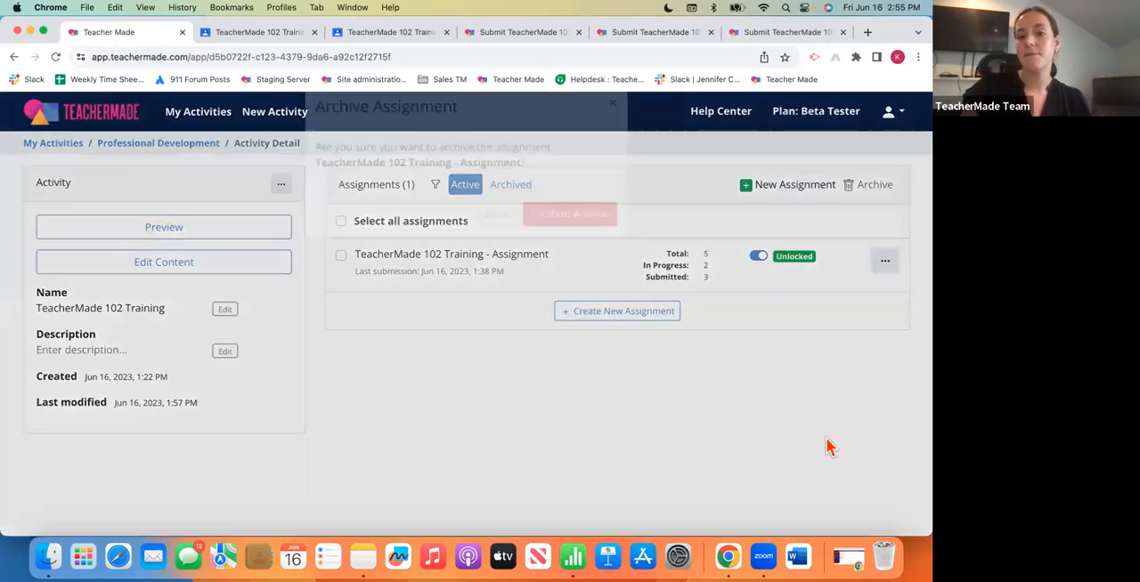
left_click(593, 246)
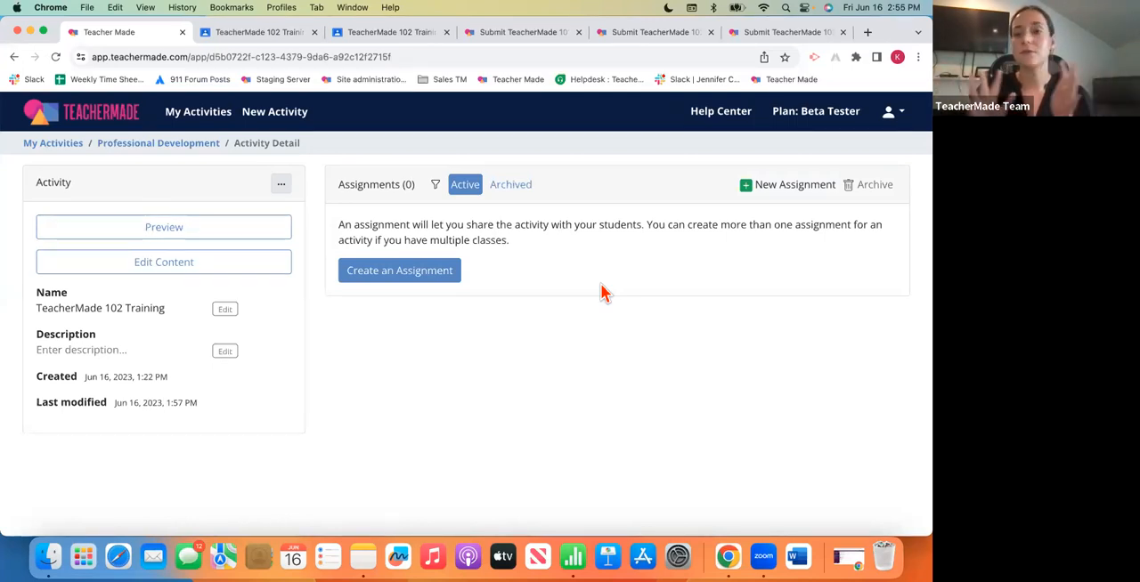
- Restore the TeacherMade 102 Training assignment from the archived assignments and show the active assignments again
left_click(526, 192)
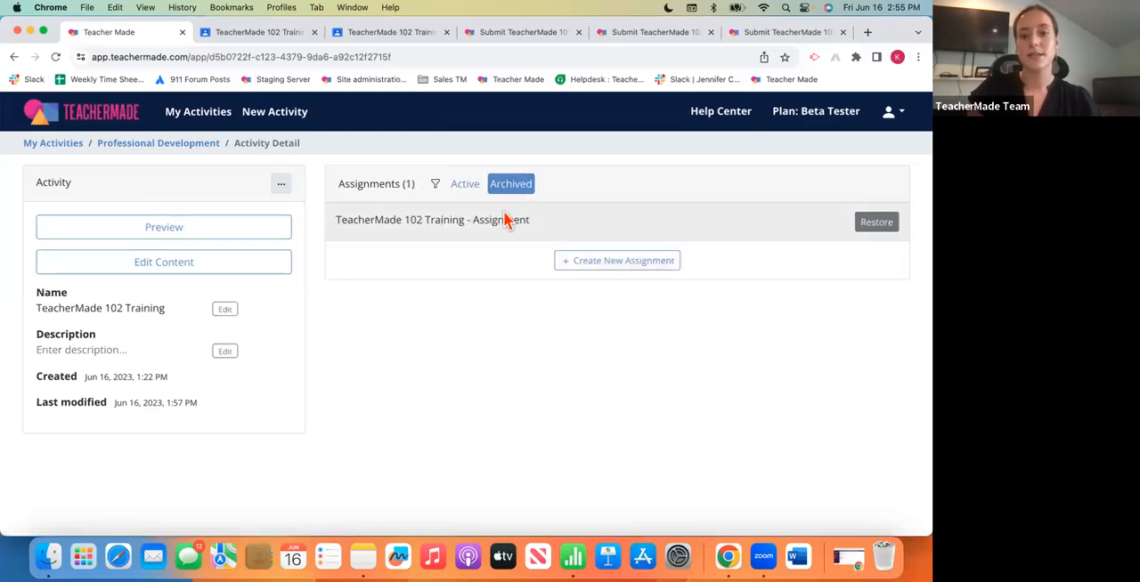
left_click(881, 230)
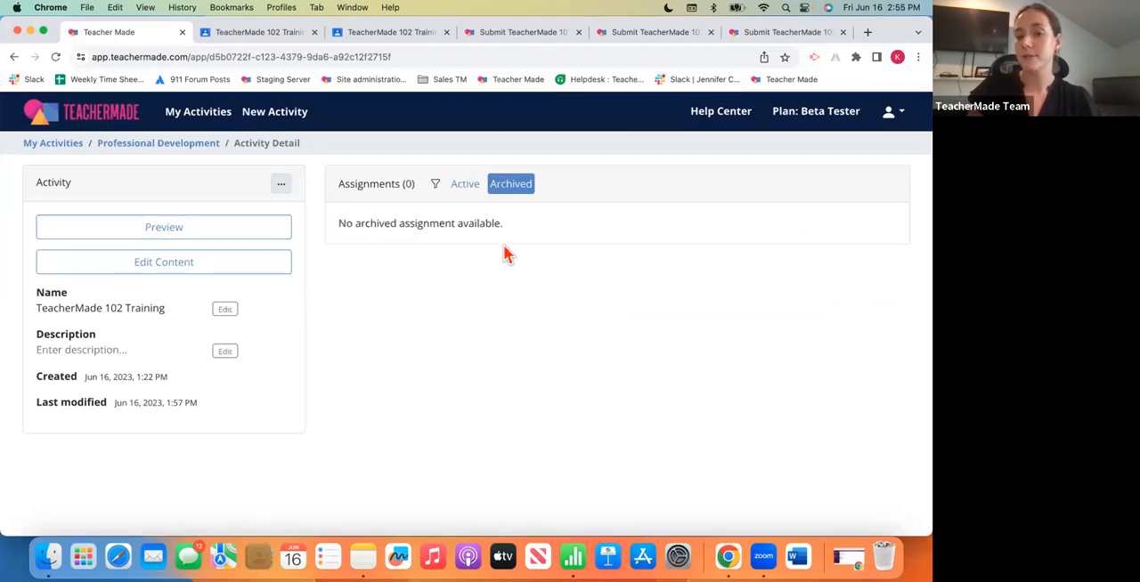
left_click(464, 185)
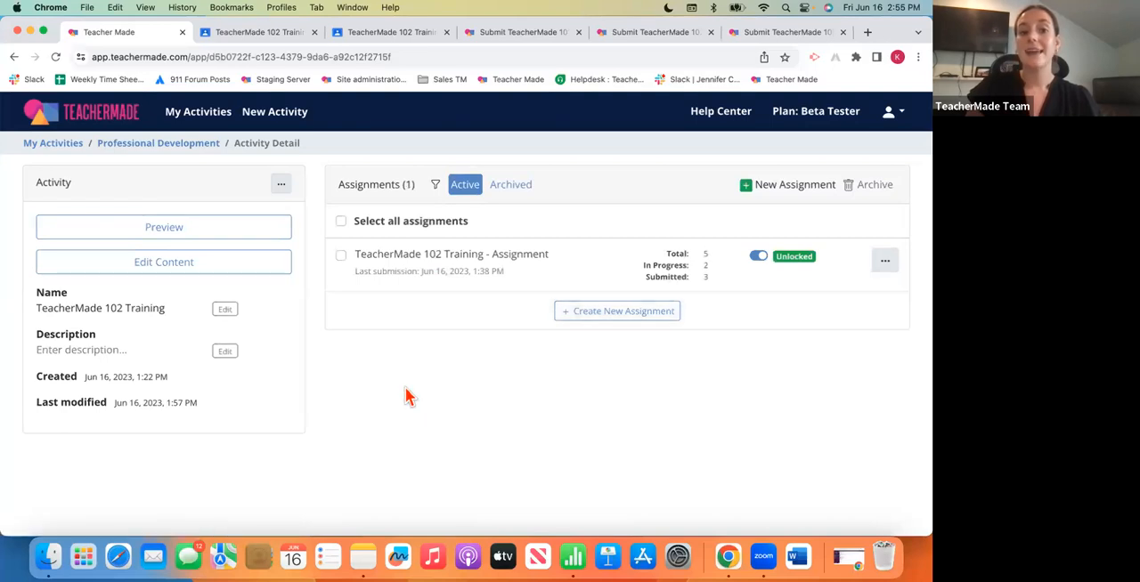